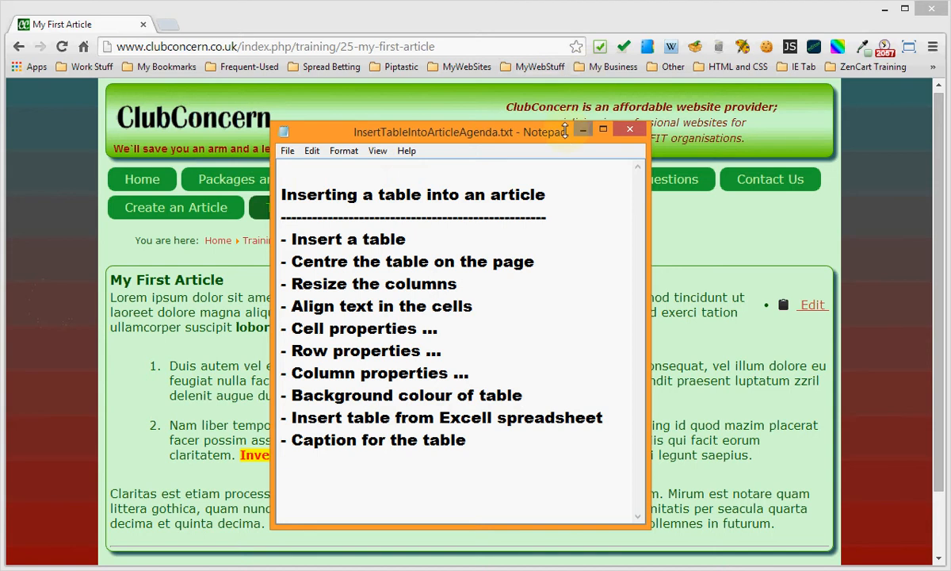
Move the agenda notes out of the way and open My First Article for editing, down to its text editor.
left_click_drag(567, 136, 0, 174)
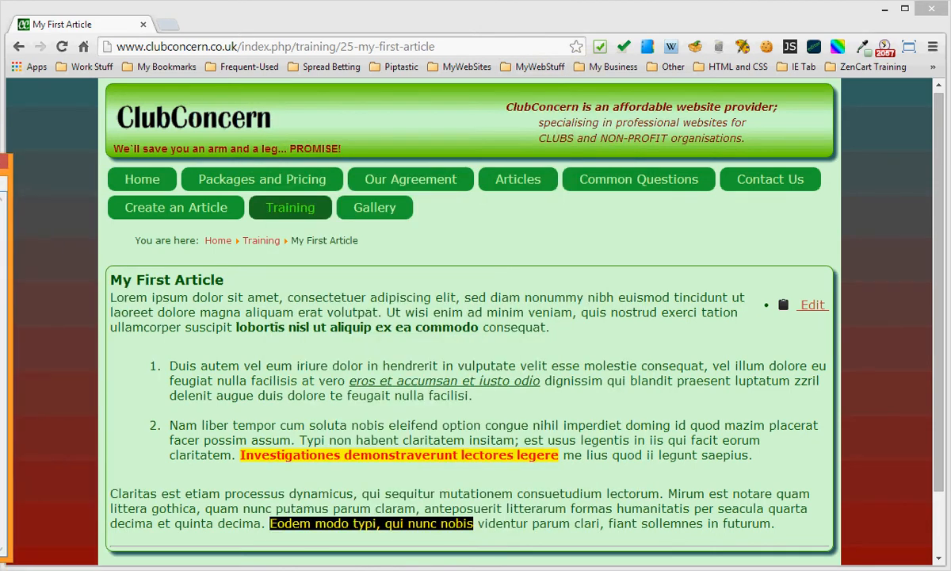
left_click(562, 215)
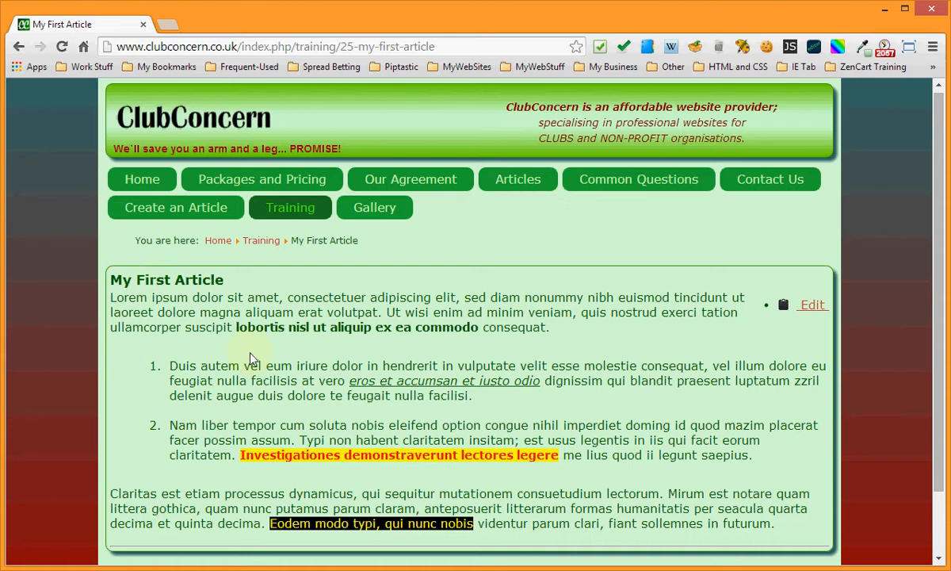
left_click(813, 307)
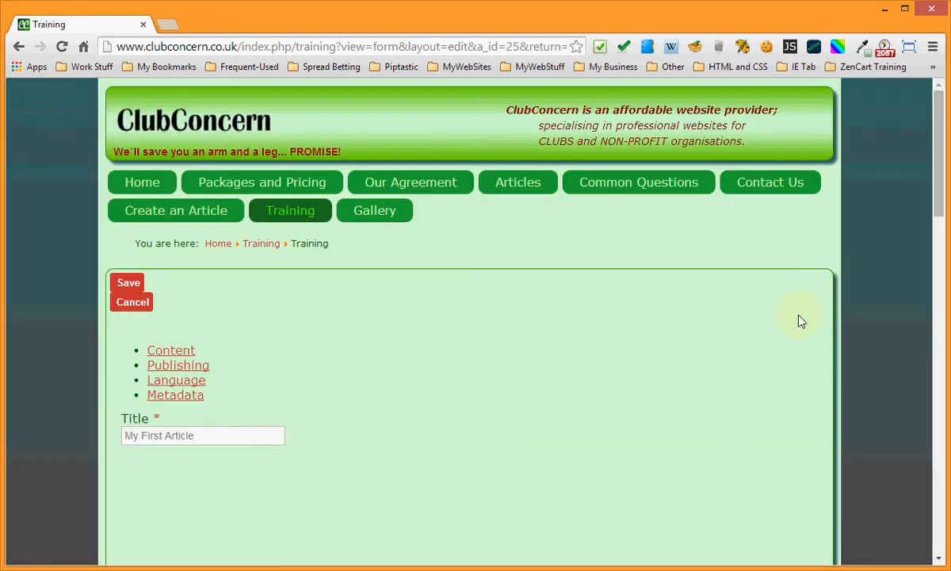
scroll(801, 342, "down", 5)
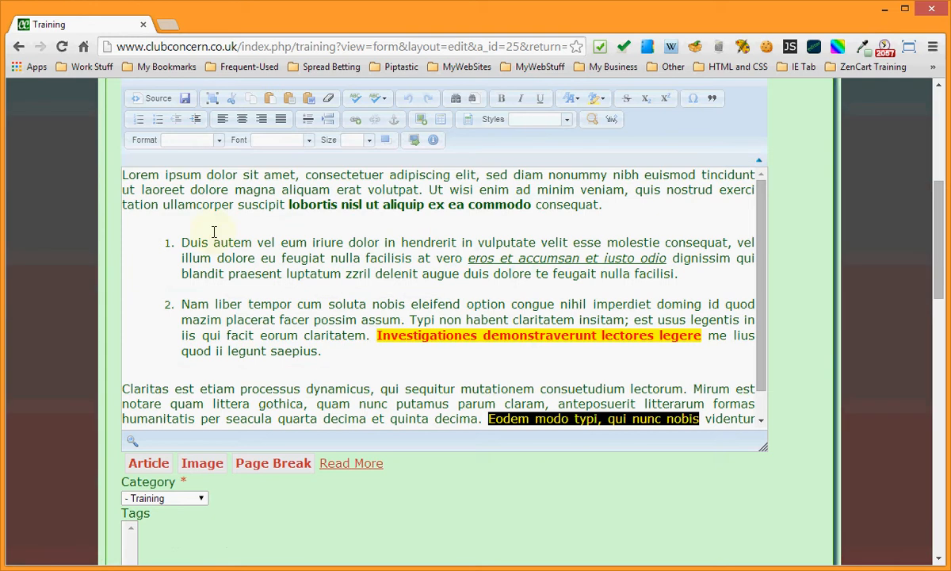
Start a new table on the blank line above the numbered list and review its advanced properties.
left_click(170, 228)
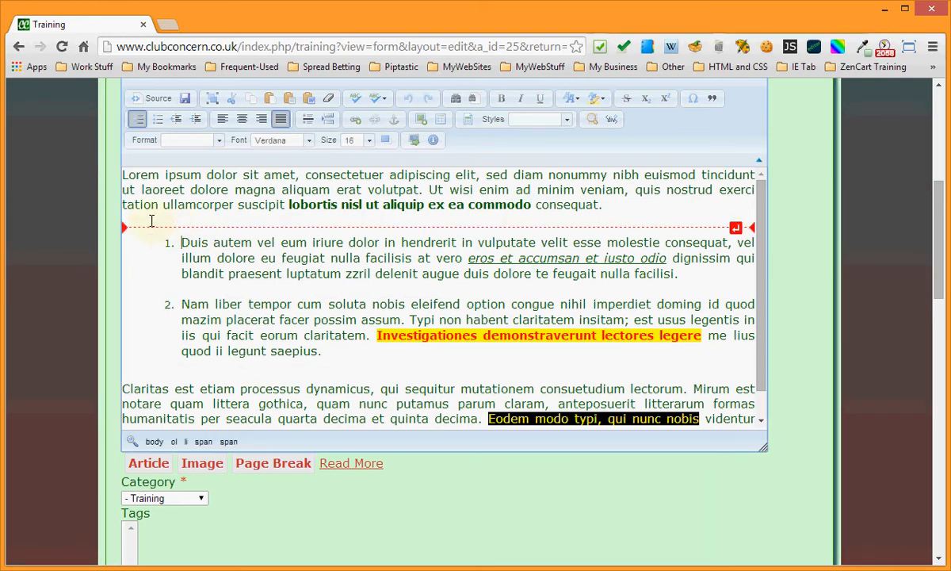
left_click(151, 220)
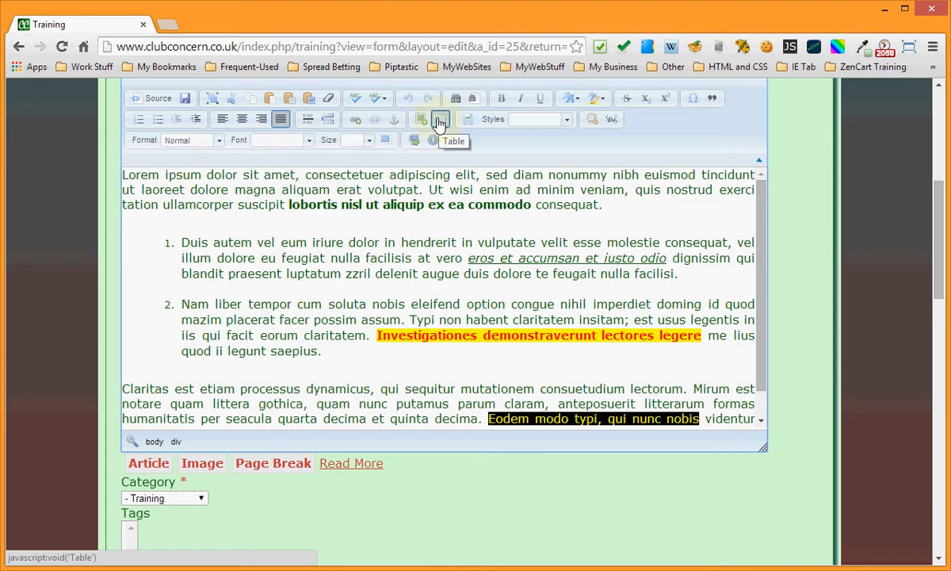
left_click(440, 121)
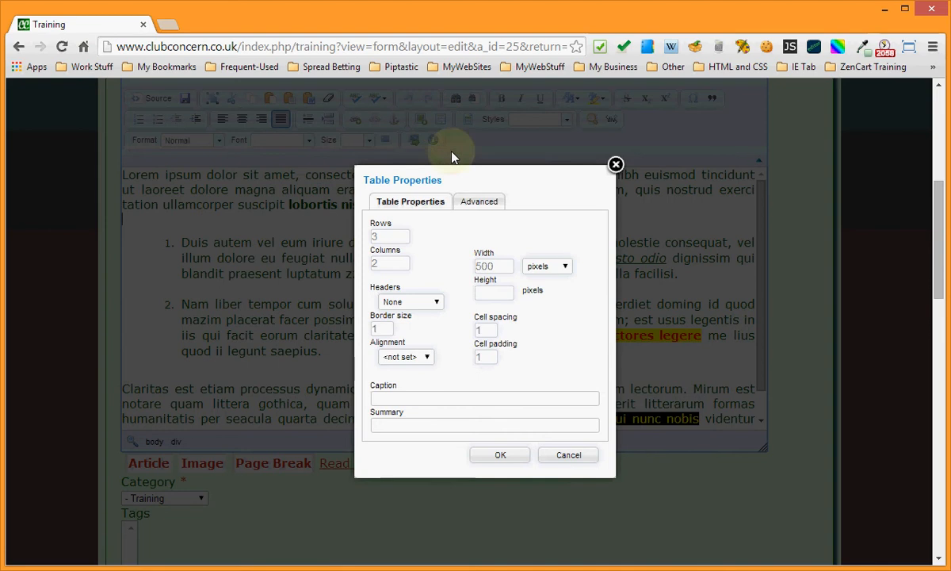
left_click(469, 205)
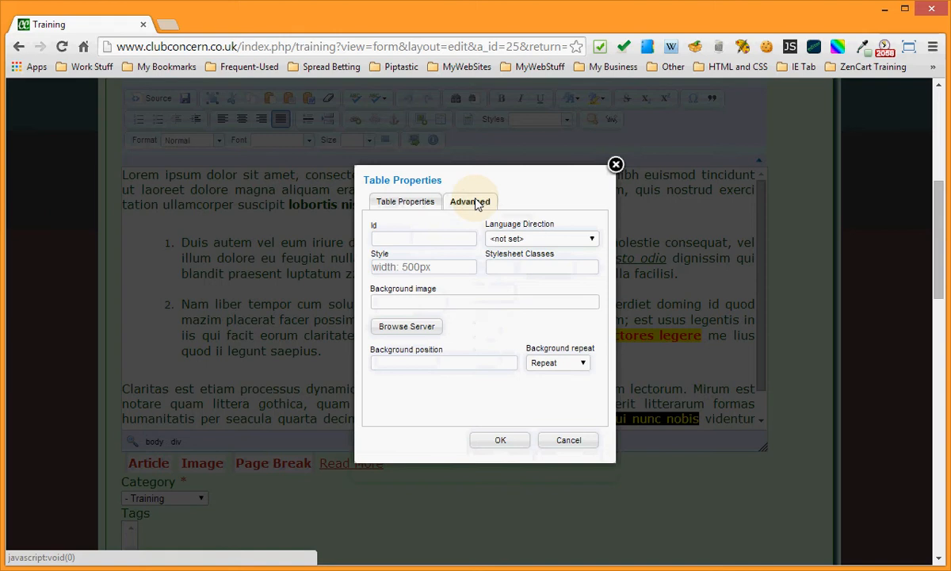
left_click(405, 205)
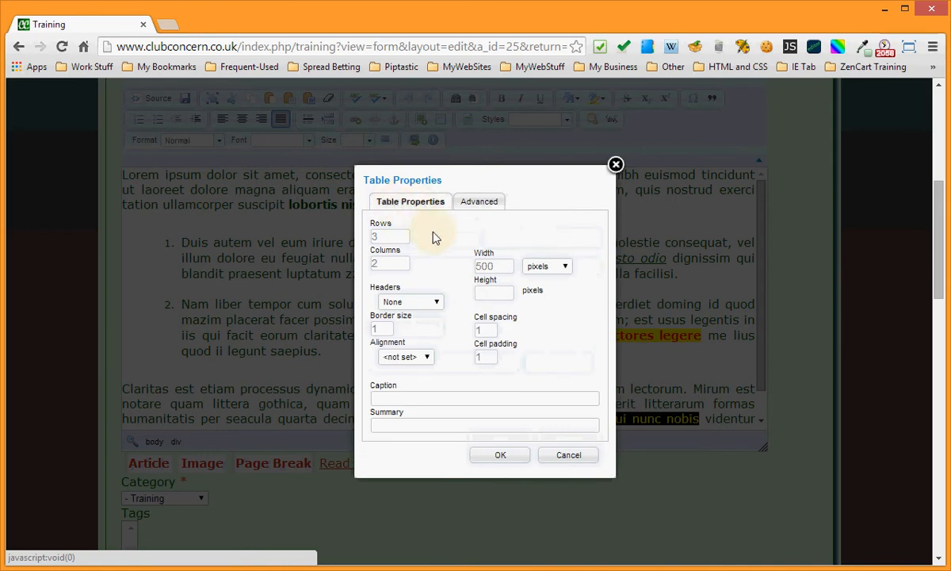
Insert the table with 6 rows, 4 columns and a border size of 0.
double_click(384, 236)
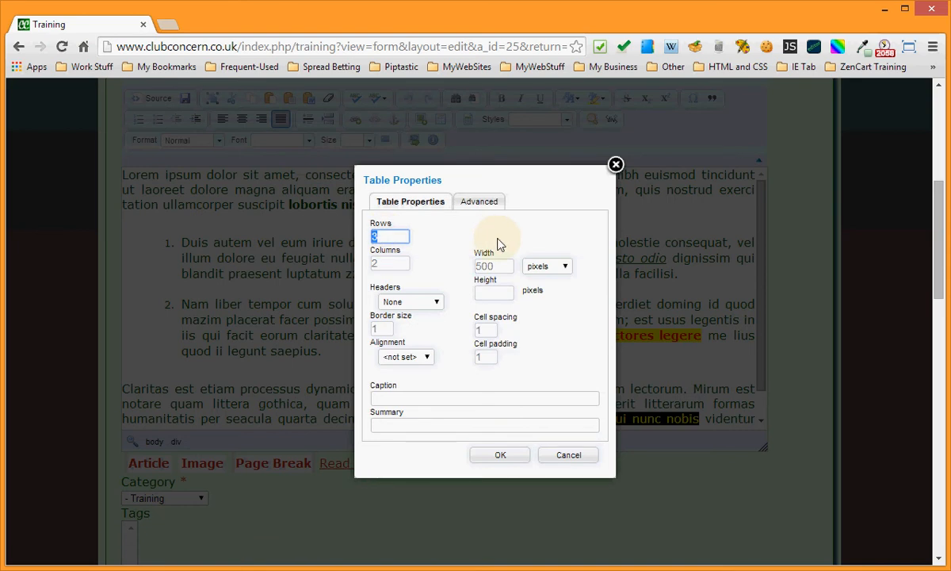
type("6")
double_click(387, 264)
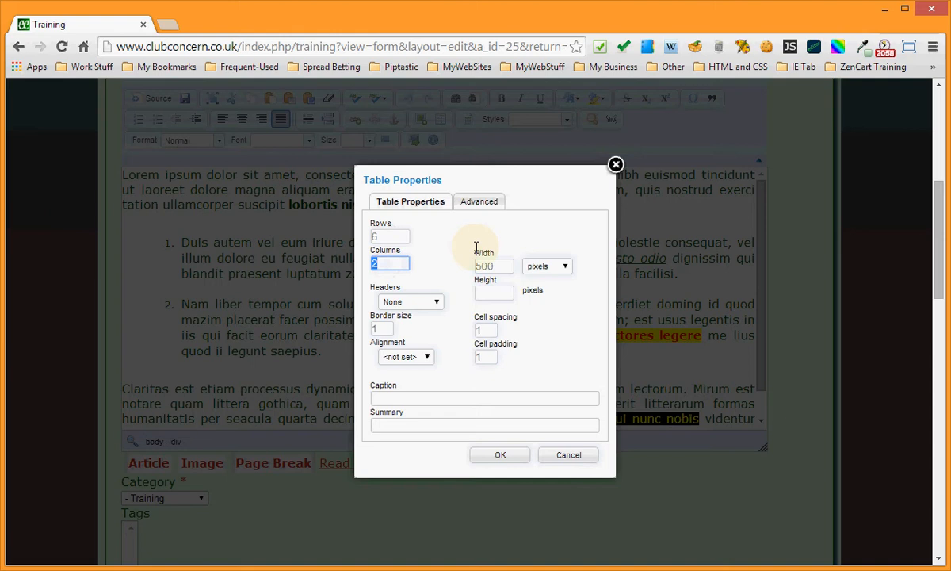
type("4")
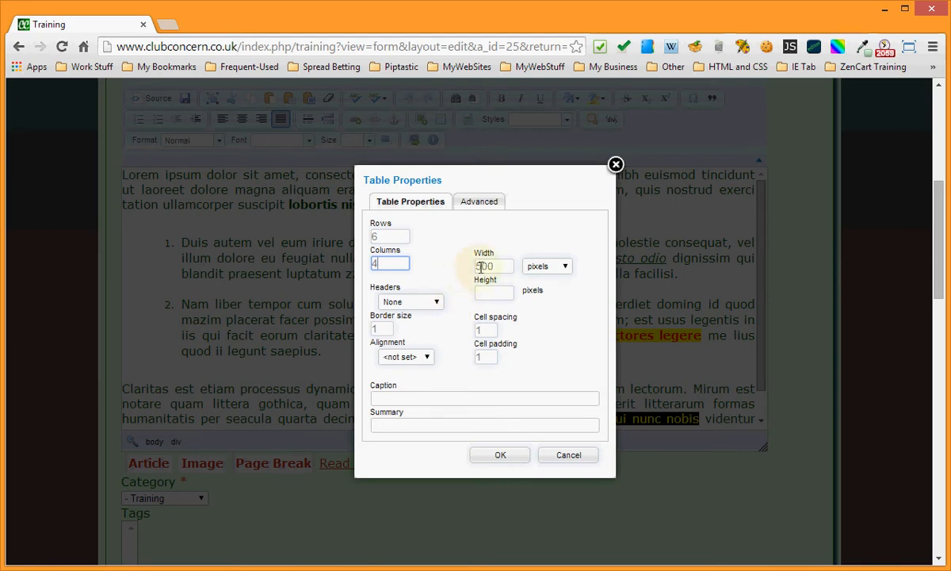
double_click(387, 328)
type("0")
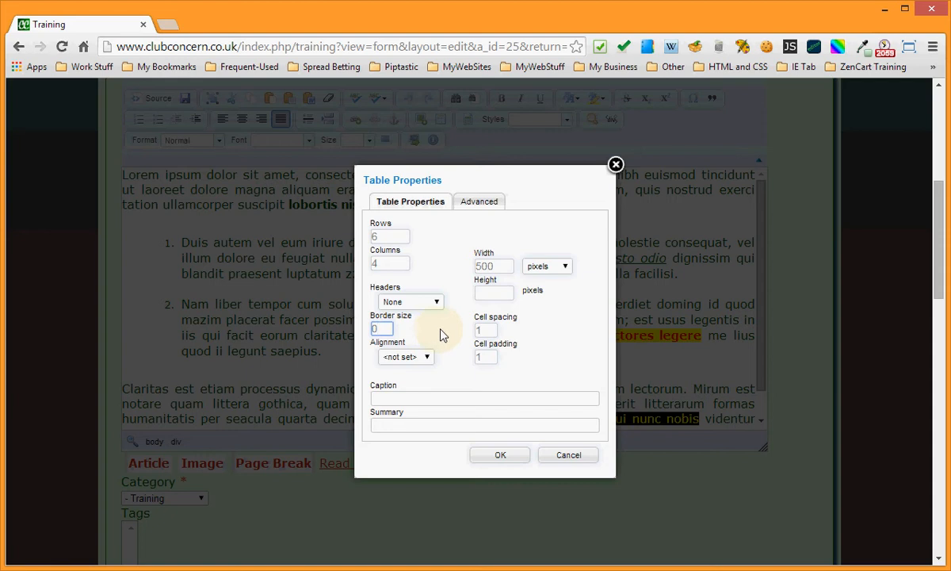
double_click(492, 329)
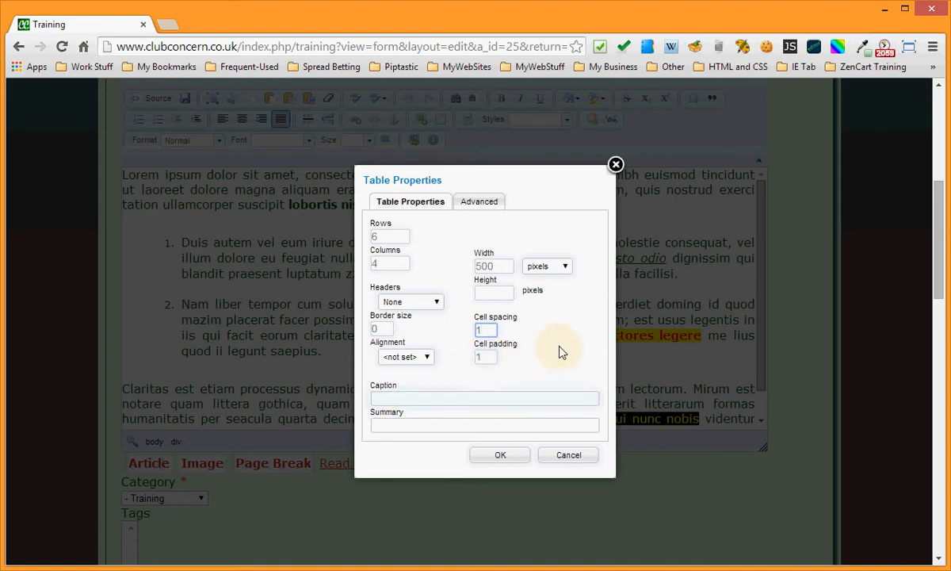
left_click(501, 456)
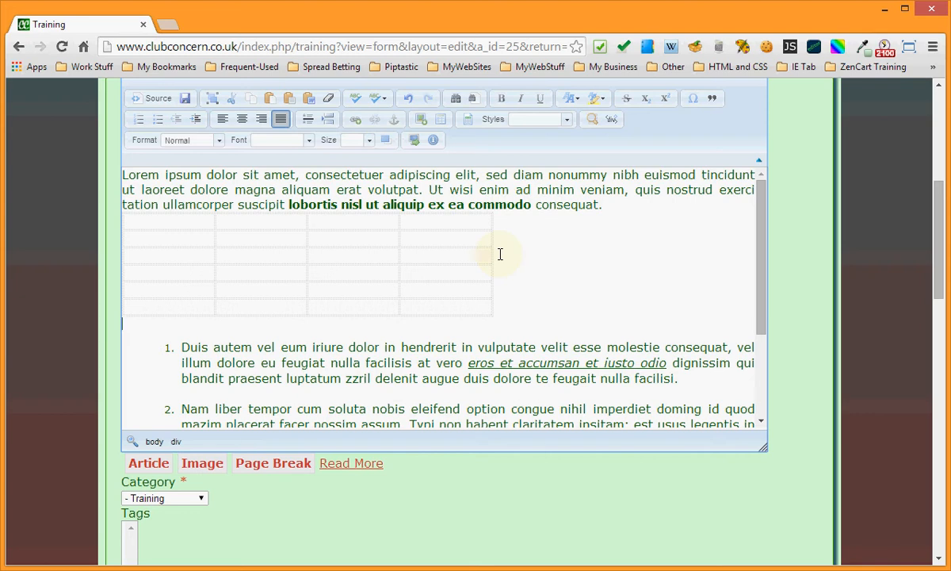
Add a blank line between the first paragraph and the table.
mouse_move(472, 221)
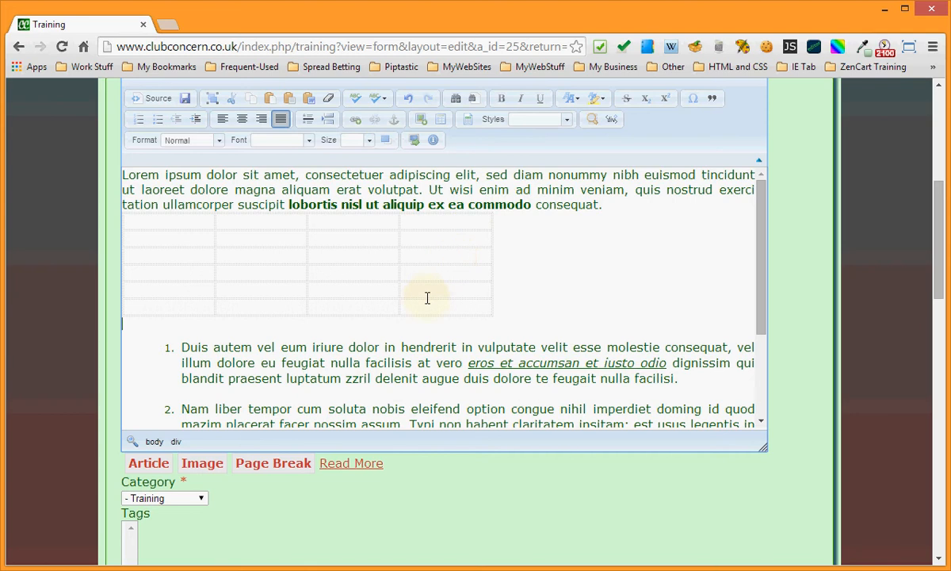
mouse_move(429, 221)
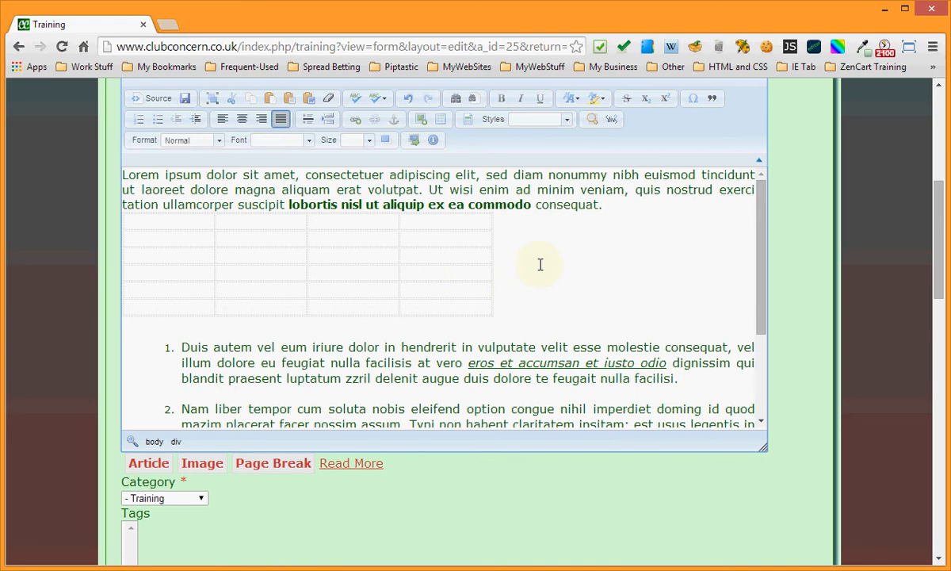
left_click(615, 205)
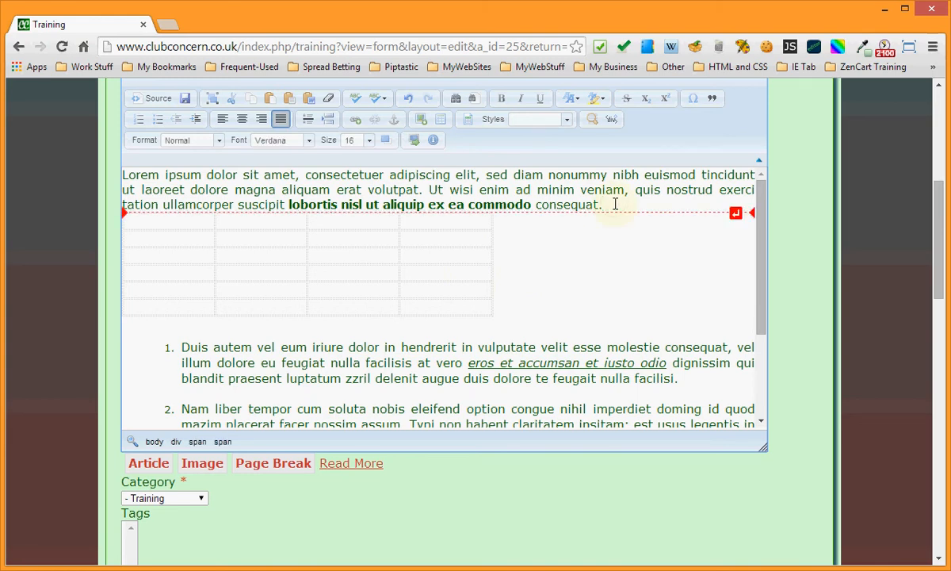
key("Return")
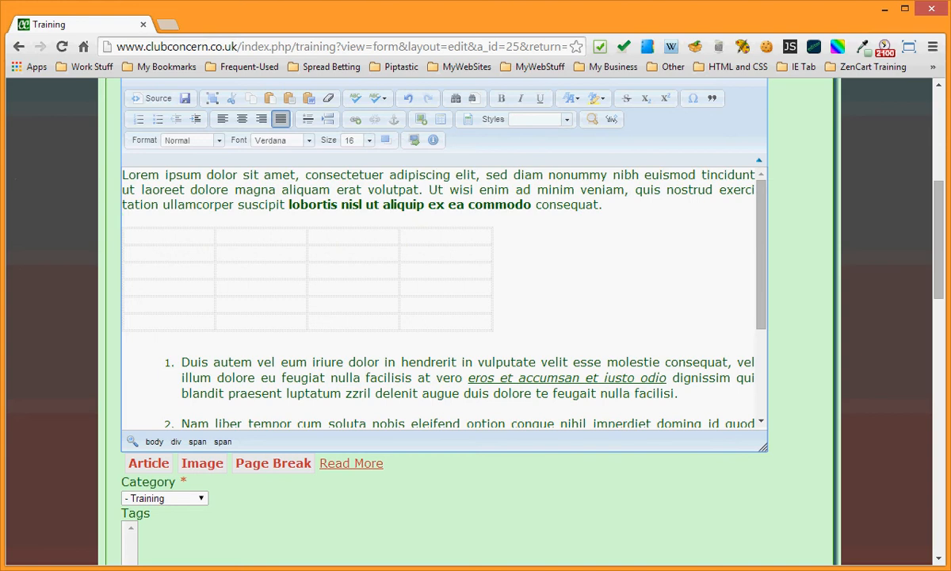
Bring the Notepad agenda into view, check its item on centring the table, and move it aside again.
left_click_drag(0, 176, 489, 128)
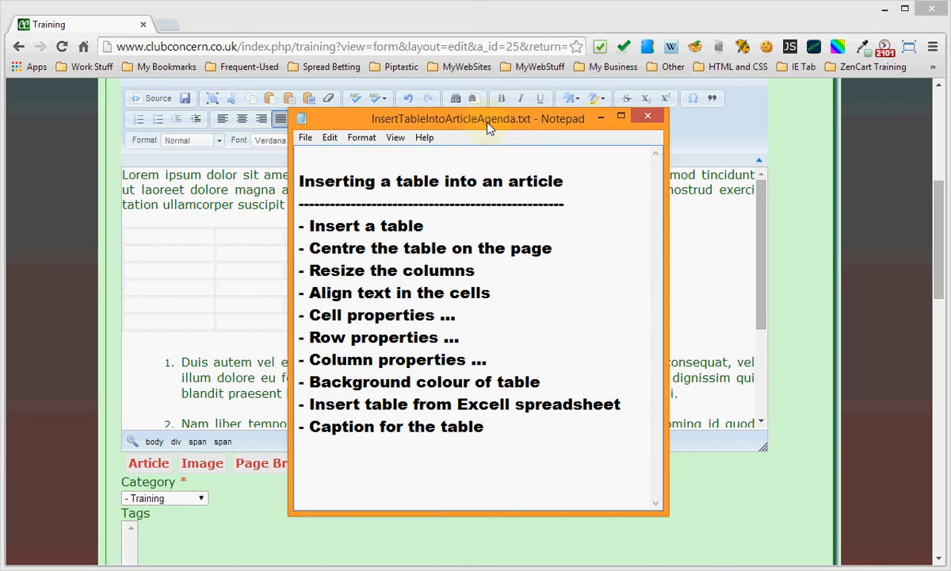
left_click_drag(310, 247, 576, 244)
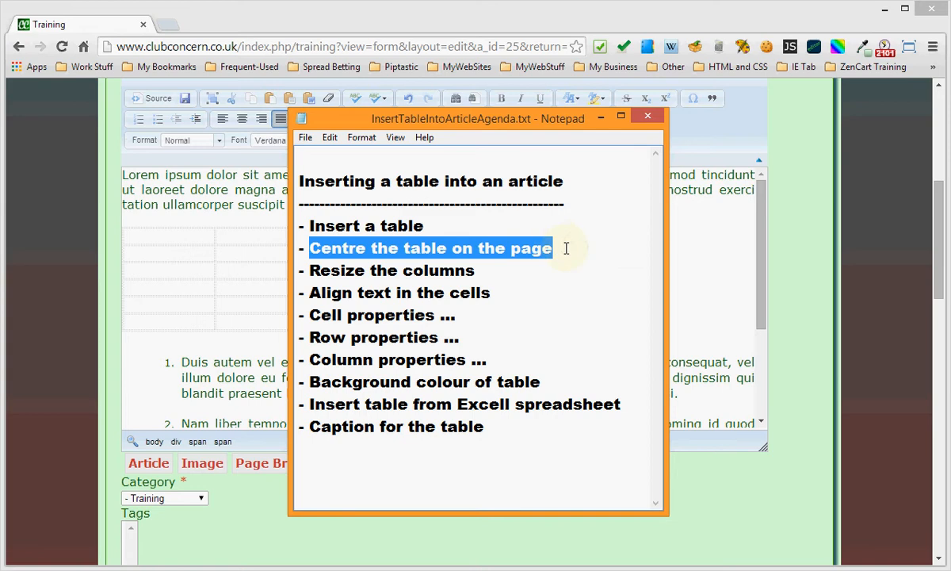
left_click(566, 247)
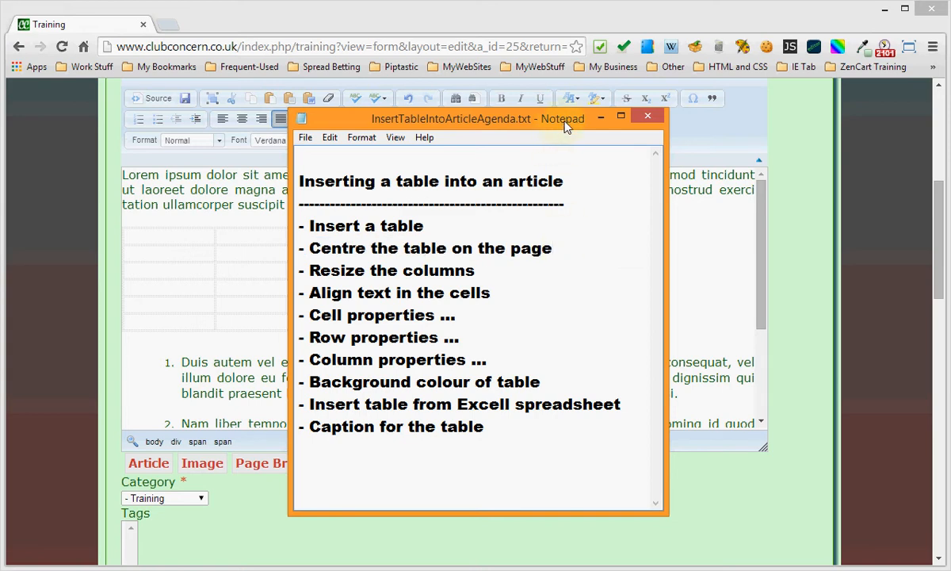
left_click_drag(567, 126, 0, 127)
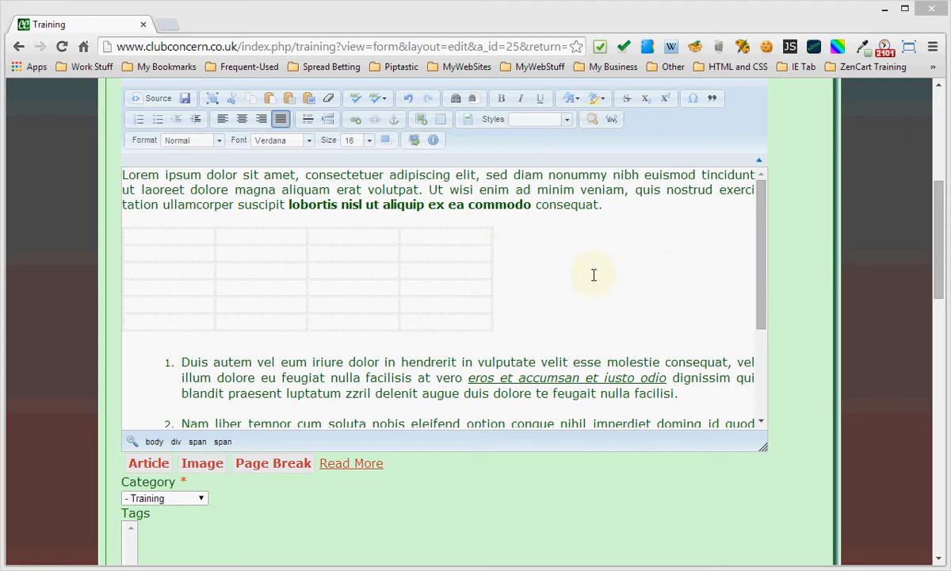
Show the article's HTML source and examine the table markup from its opening to its closing tag.
left_click(155, 103)
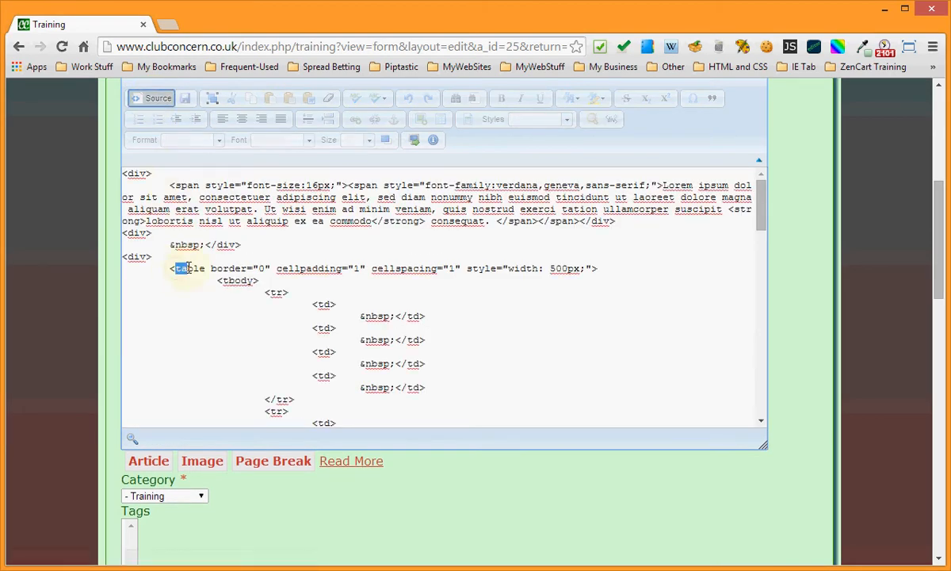
left_click_drag(175, 268, 205, 266)
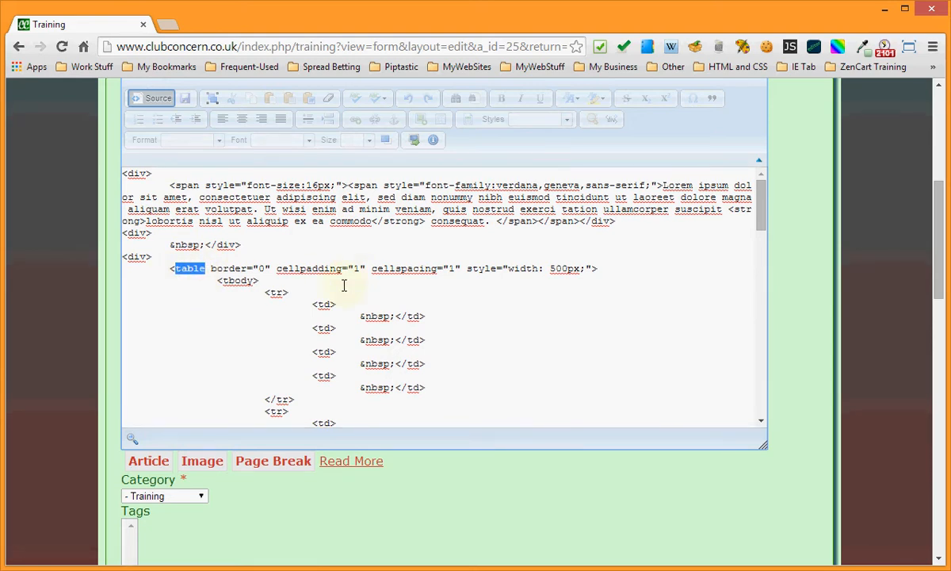
scroll(192, 280, "down", 5)
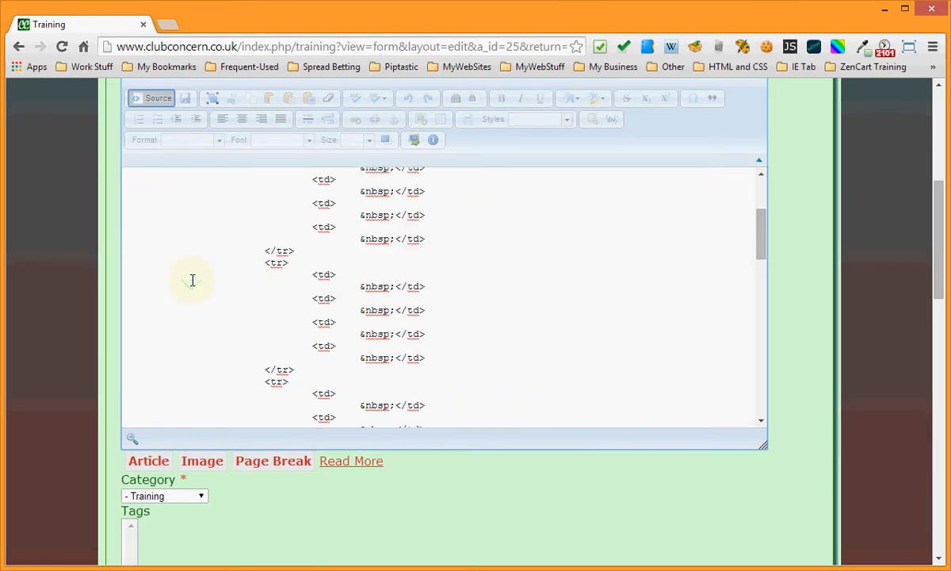
scroll(193, 279, "down", 8)
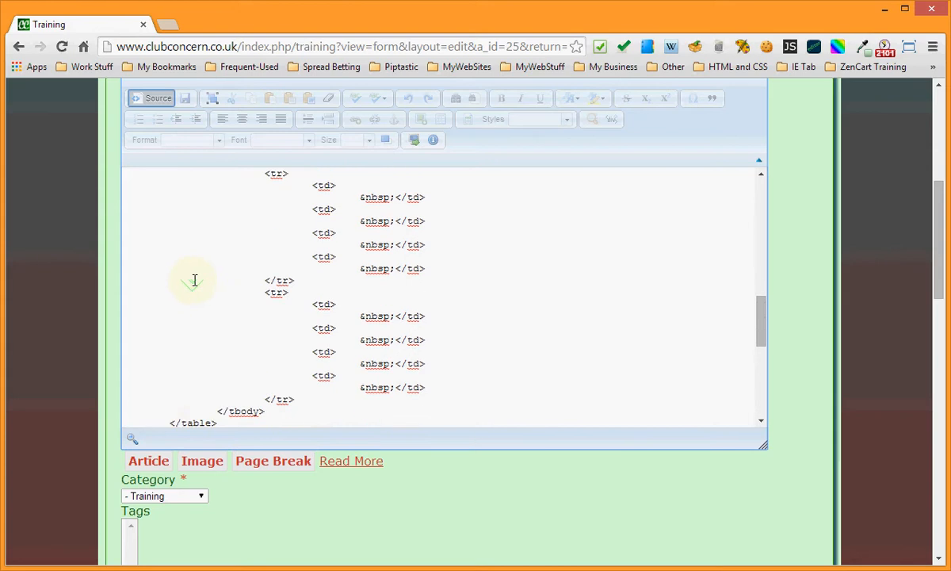
scroll(195, 280, "down", 2)
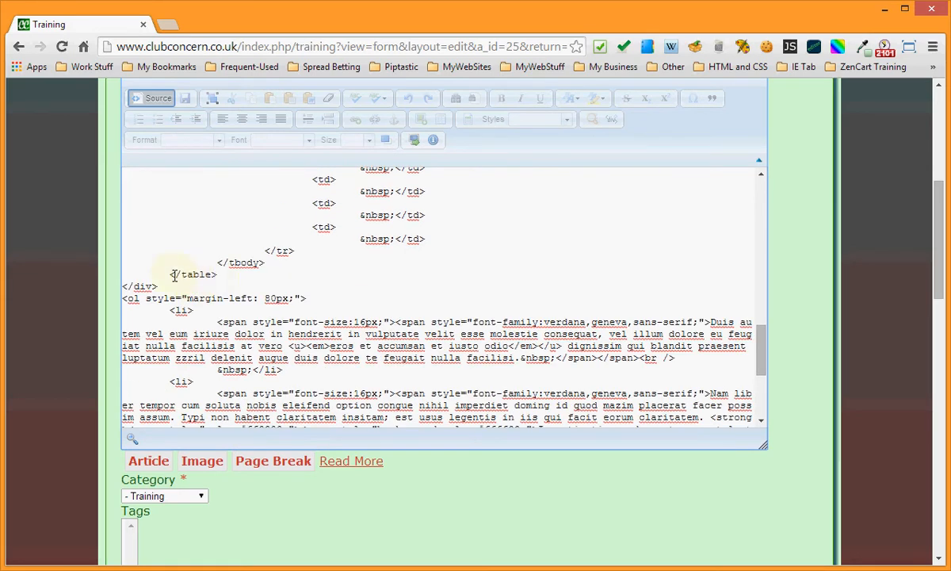
scroll(174, 273, "up", 10)
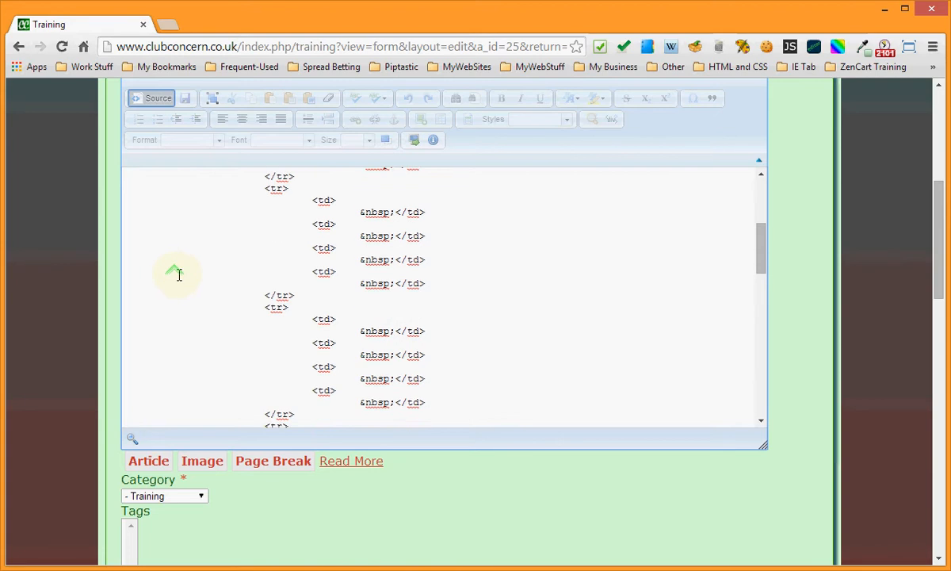
double_click(179, 270)
scroll(179, 276, "up", 1)
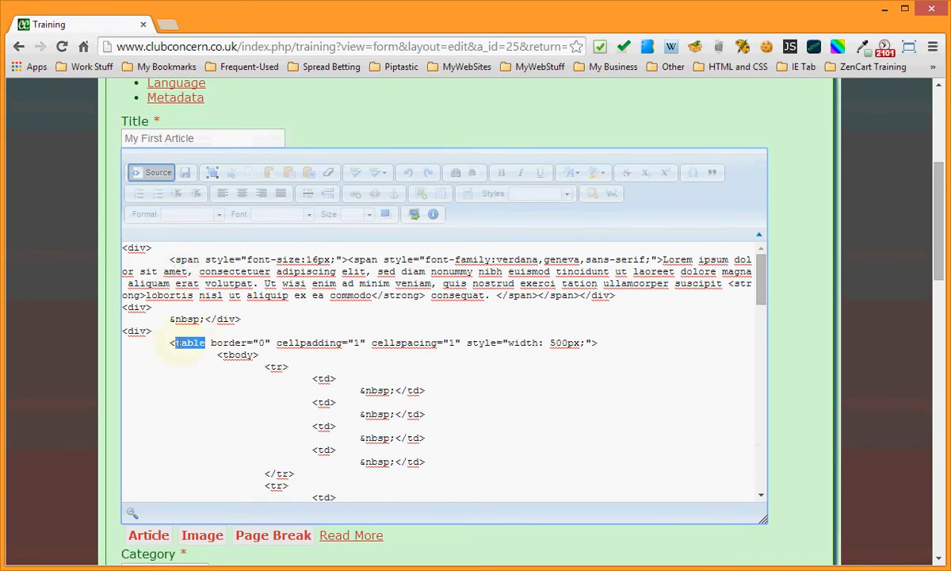
left_click(204, 344)
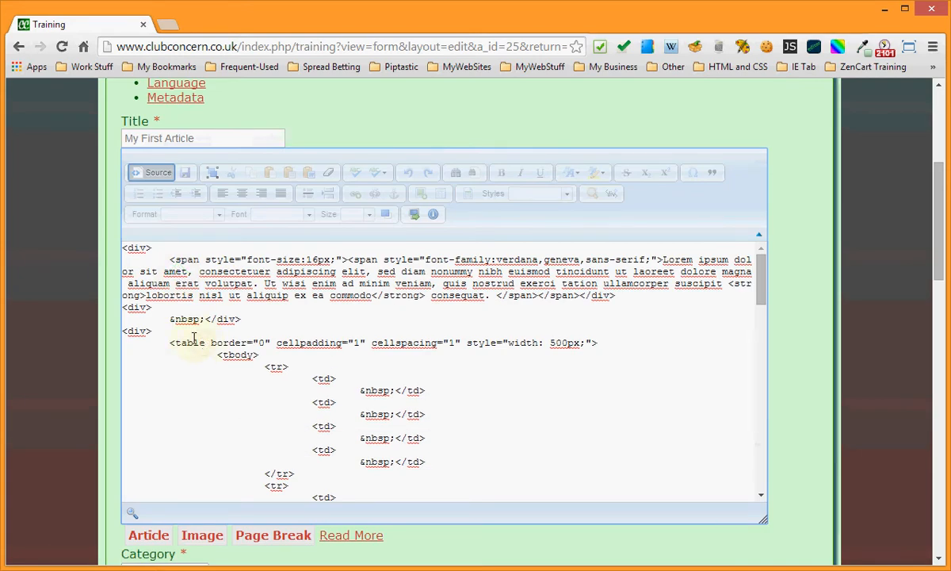
Add align="center" to the div tag enclosing the table and return to the visual editing view.
left_click_drag(123, 330, 152, 332)
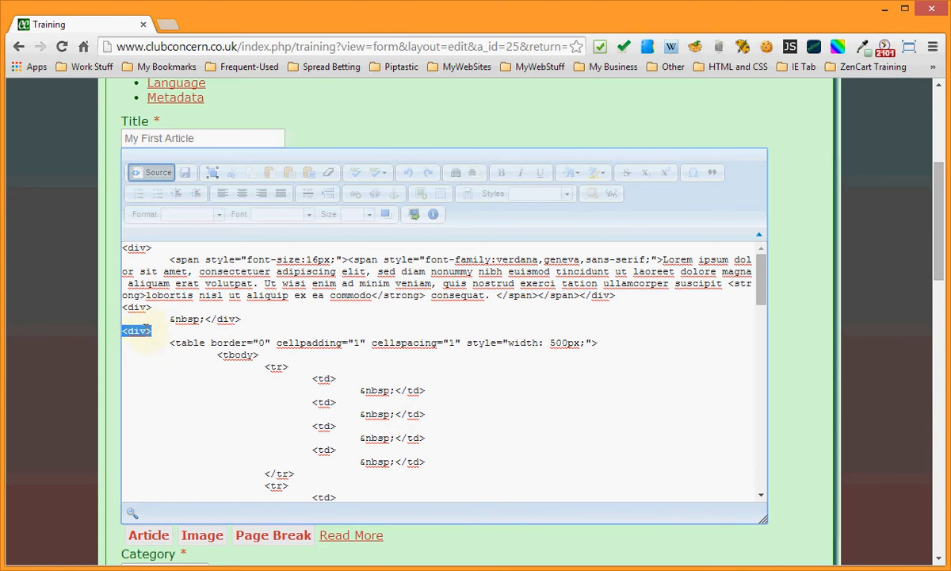
left_click(149, 331)
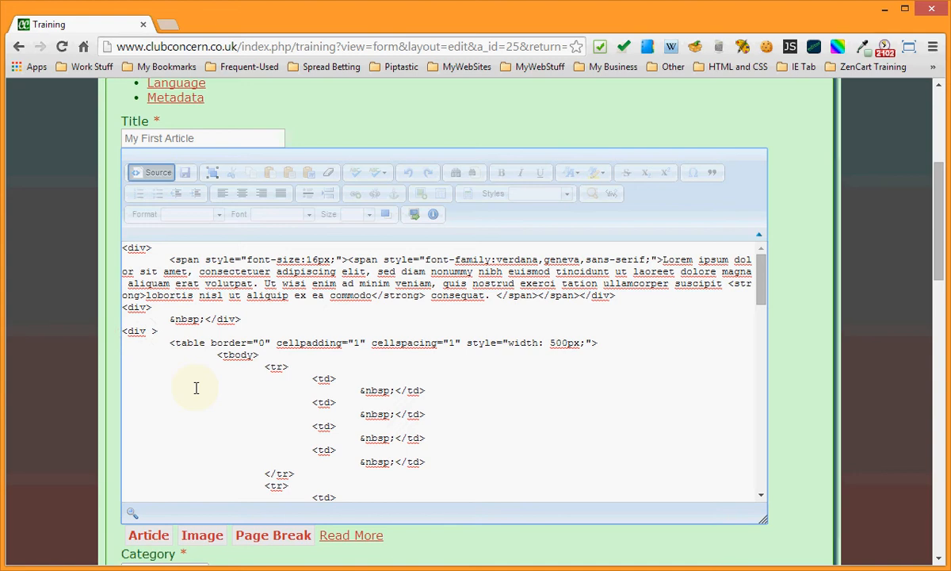
type("align=")
type("\"center\"")
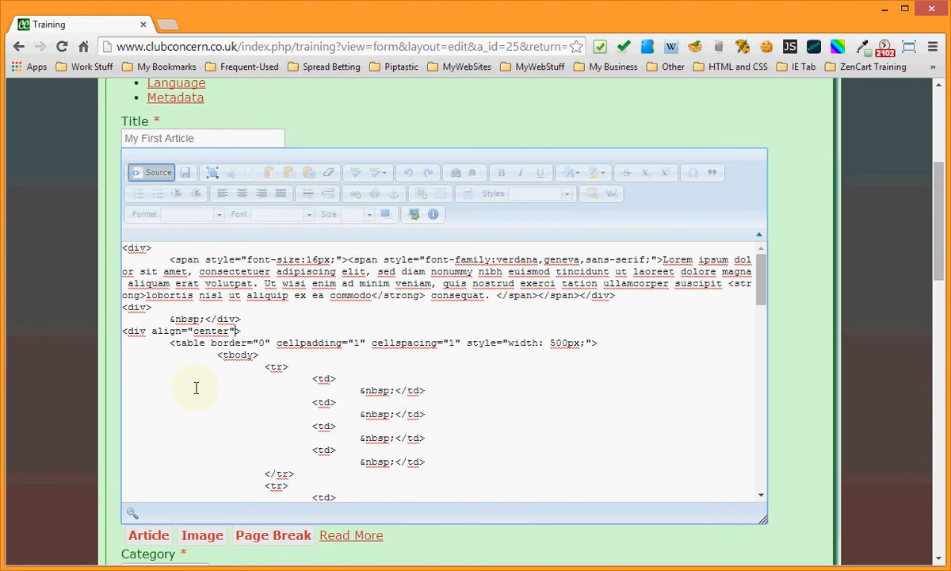
left_click(158, 173)
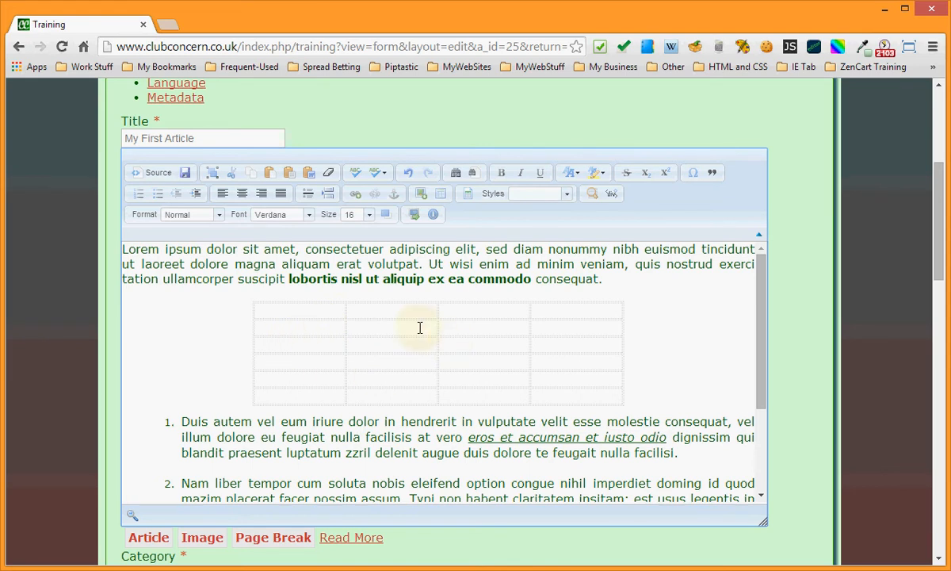
Set the border size of the article's table to 1 in its table properties.
right_click(314, 337)
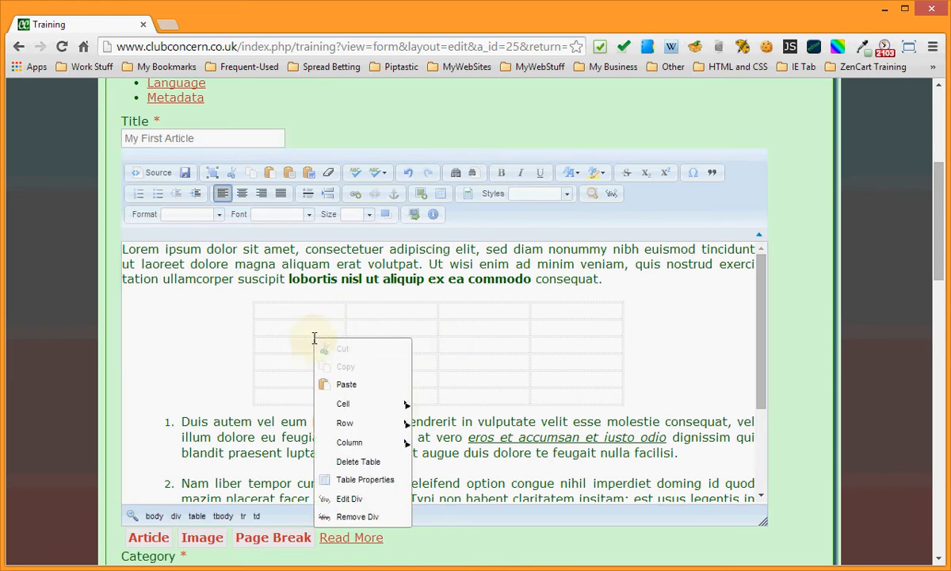
left_click(367, 483)
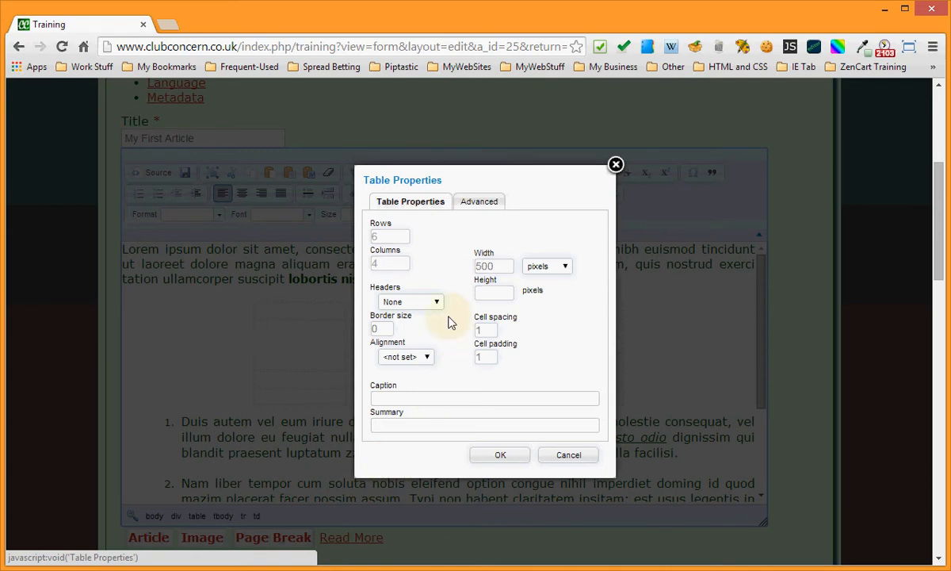
left_click_drag(518, 179, 349, 177)
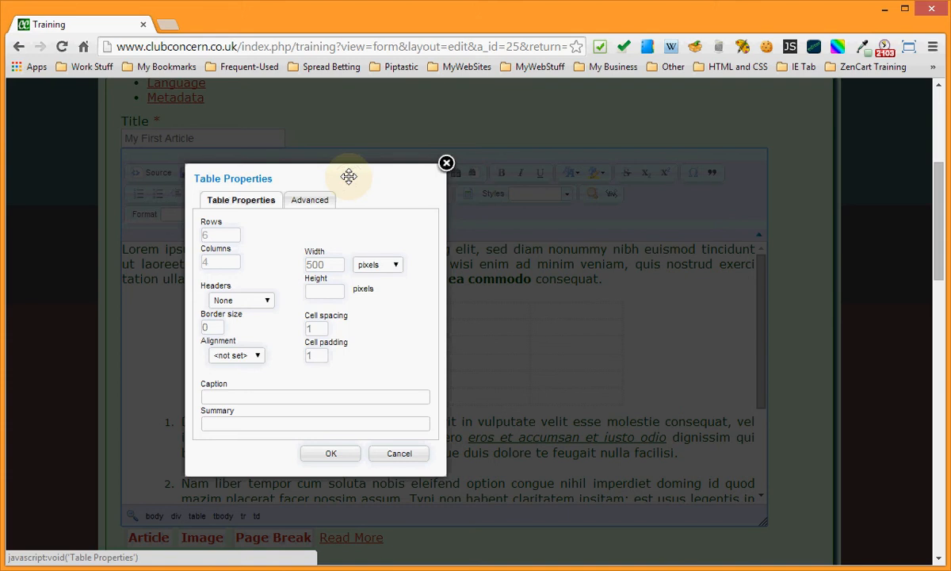
double_click(211, 325)
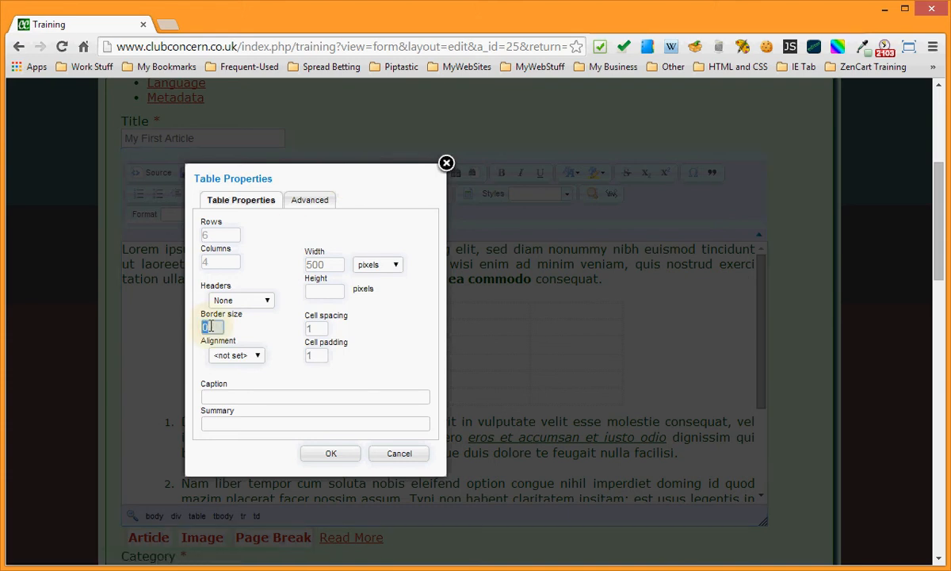
type("1")
left_click(333, 456)
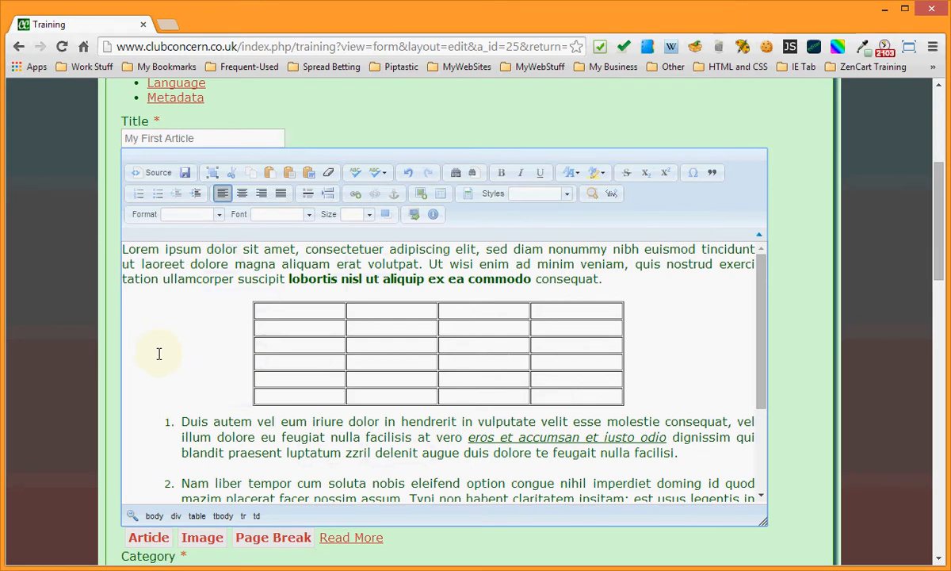
Set the table's cell spacing to 7 in its table properties.
right_click(296, 346)
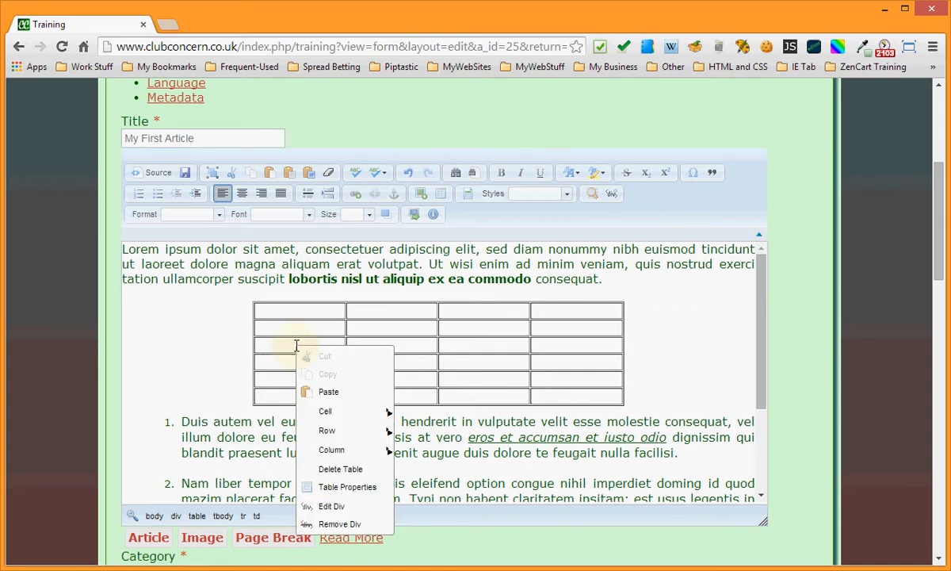
left_click(331, 493)
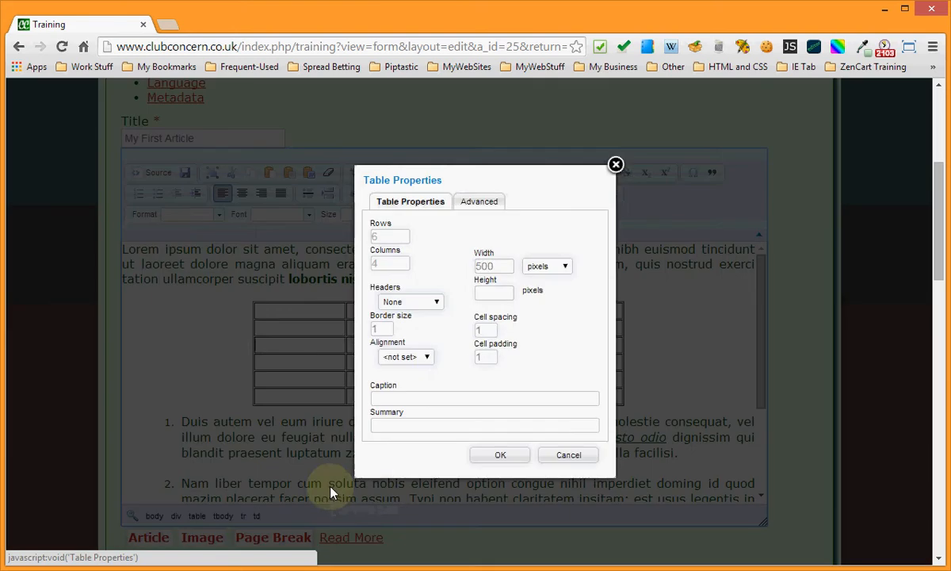
double_click(485, 329)
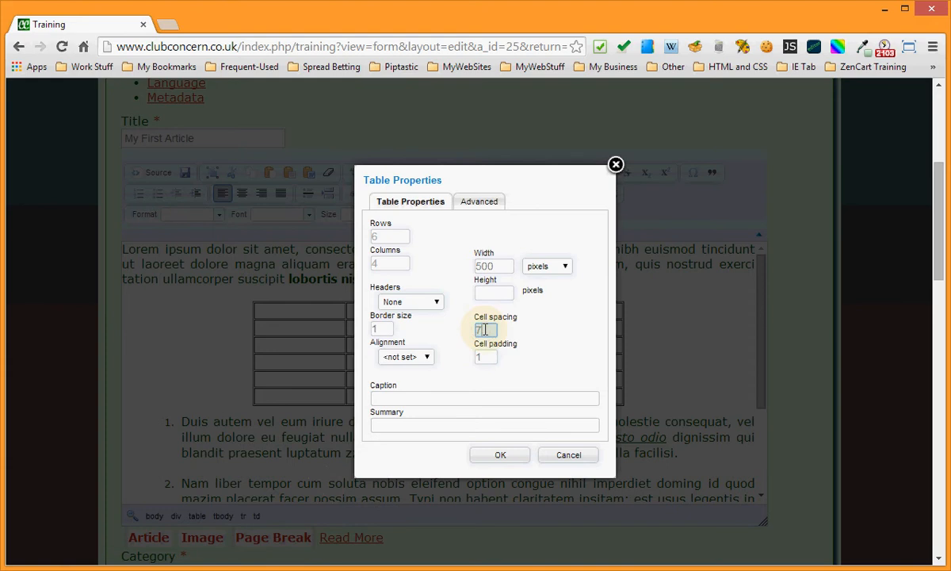
type("7")
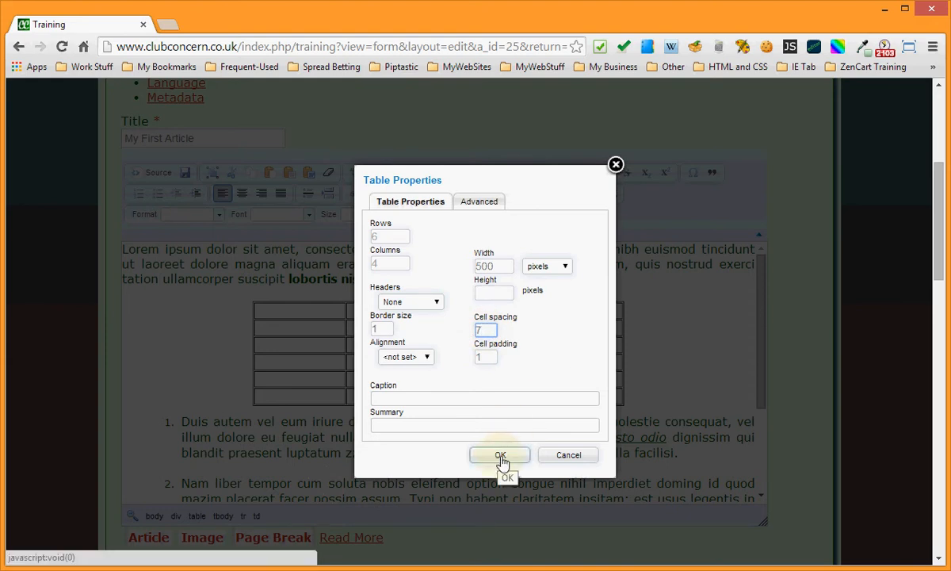
left_click(501, 457)
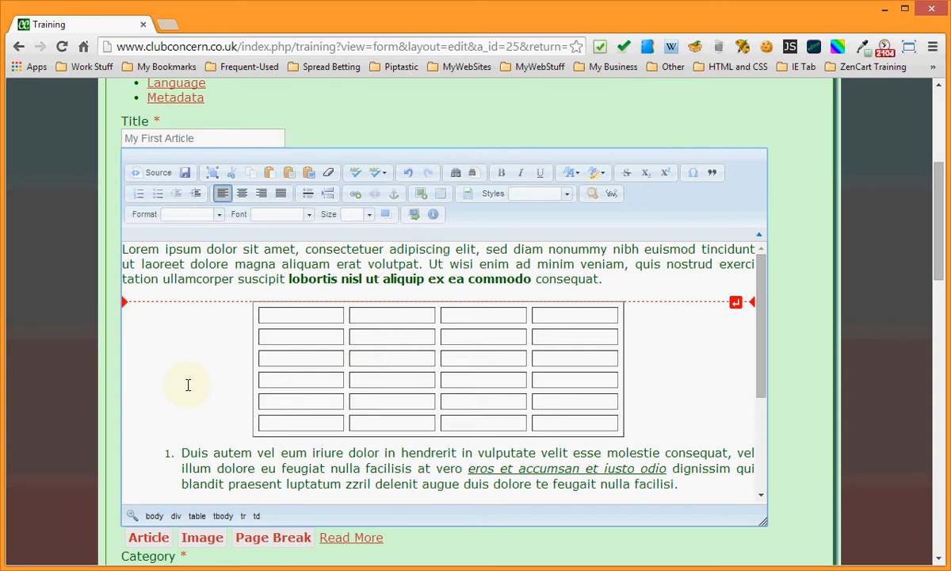
Change the table's cell spacing to 3 and its border size to 10.
right_click(308, 337)
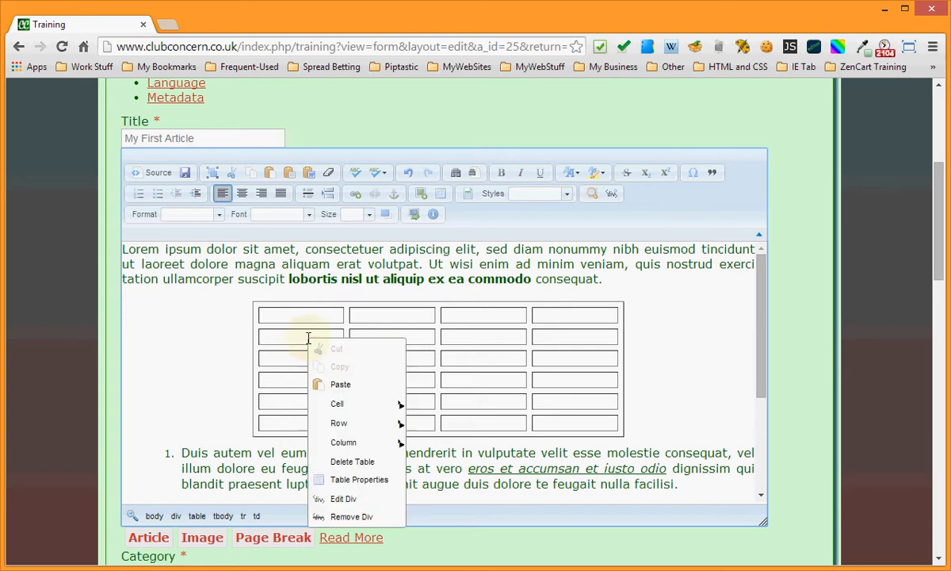
left_click(340, 482)
double_click(484, 329)
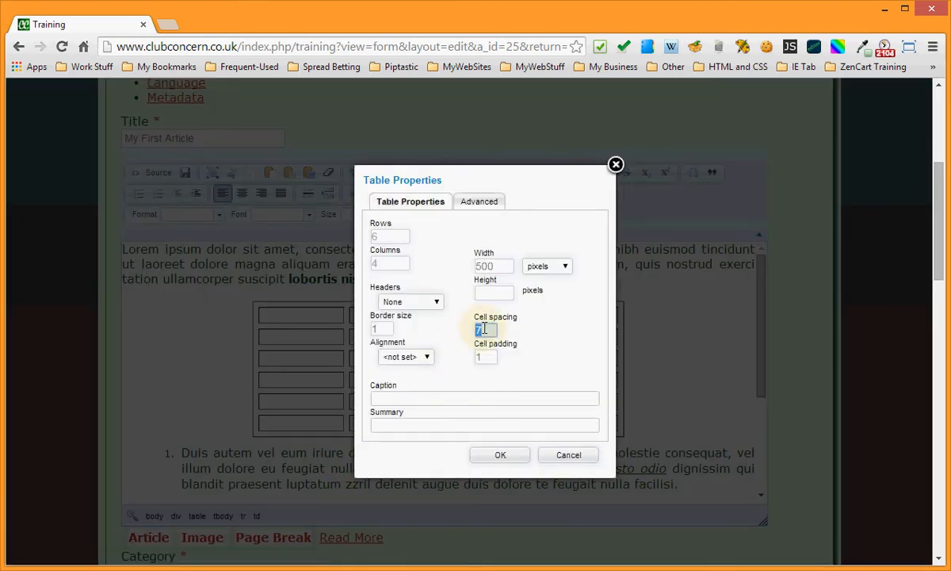
type("3")
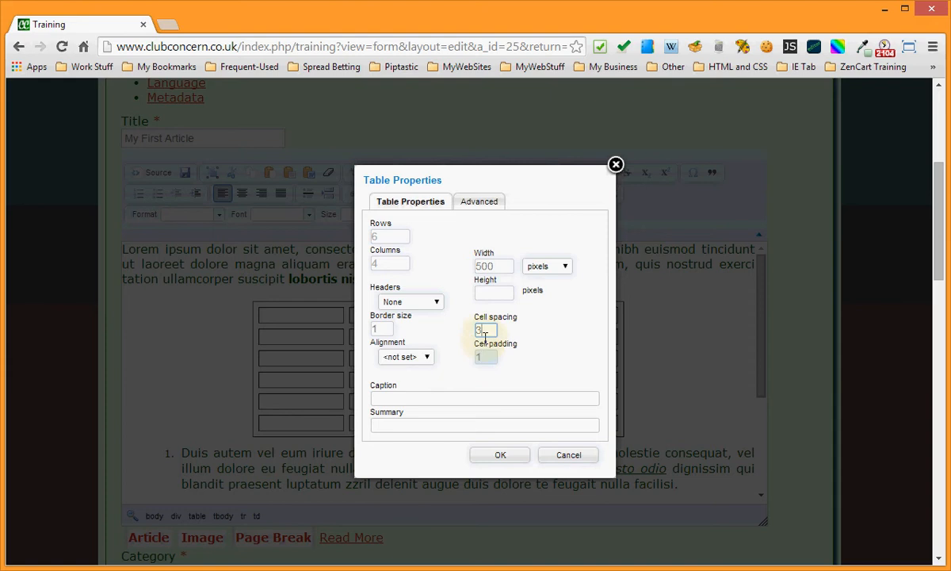
double_click(486, 330)
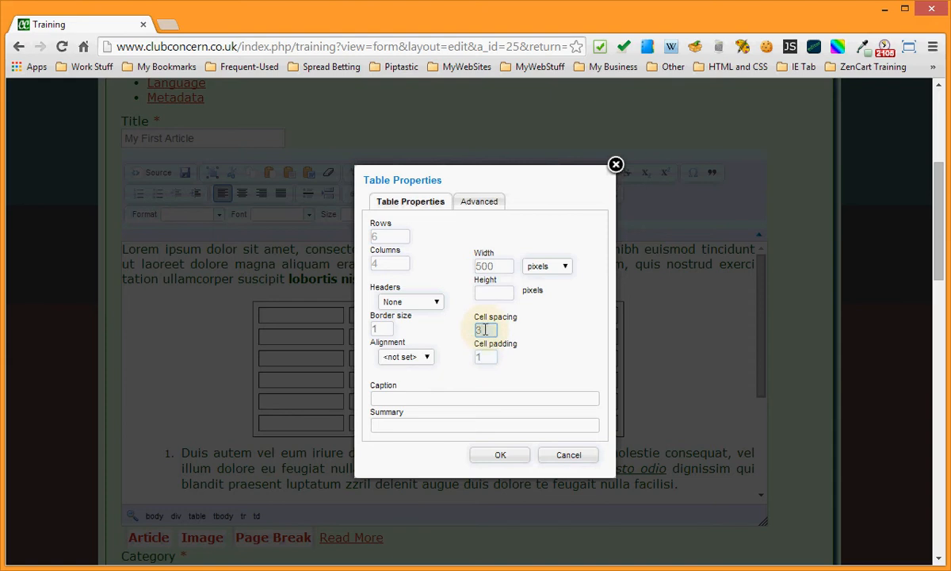
double_click(383, 327)
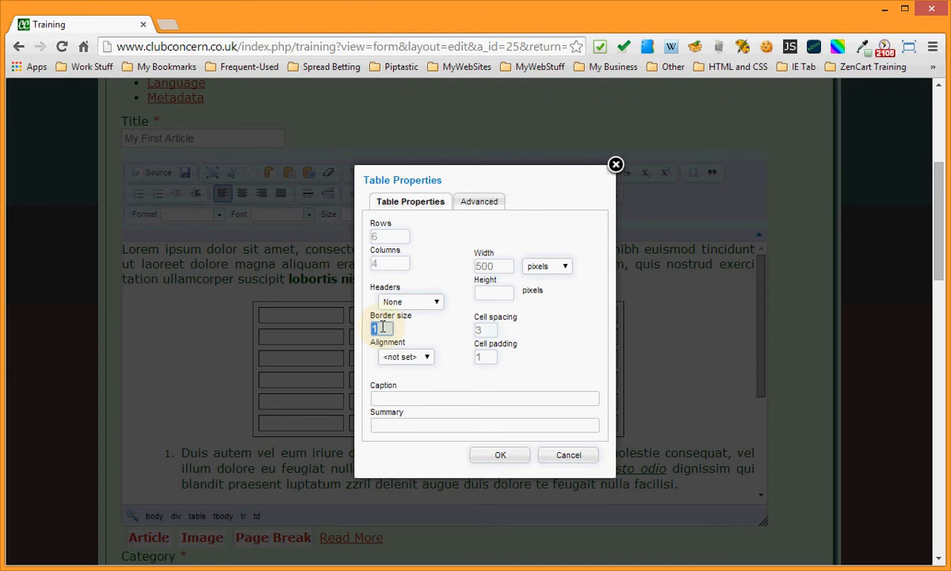
left_click(382, 326)
left_click(501, 455)
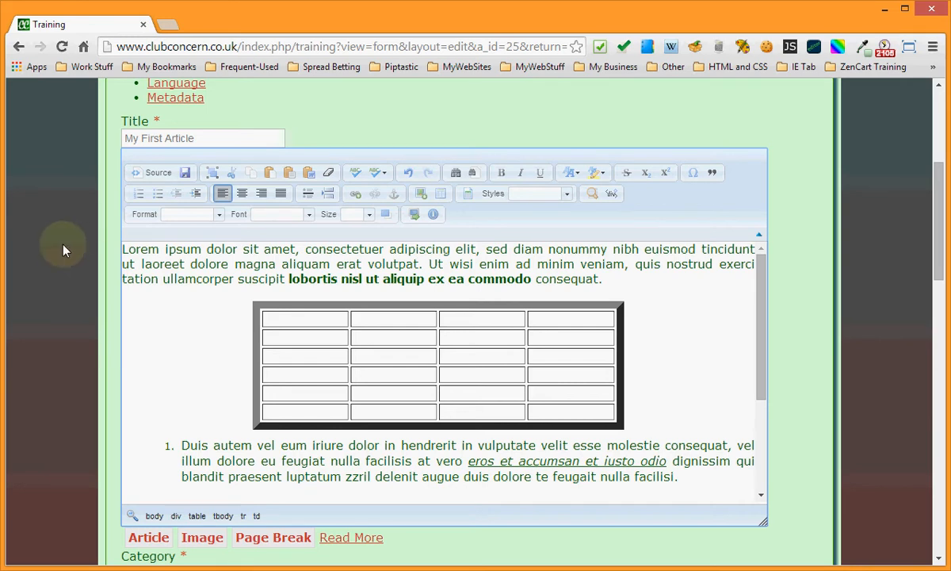
Bring the Notepad agenda into view, highlight its "Resize the columns" item, and move it aside again.
left_click_drag(0, 141, 249, 116)
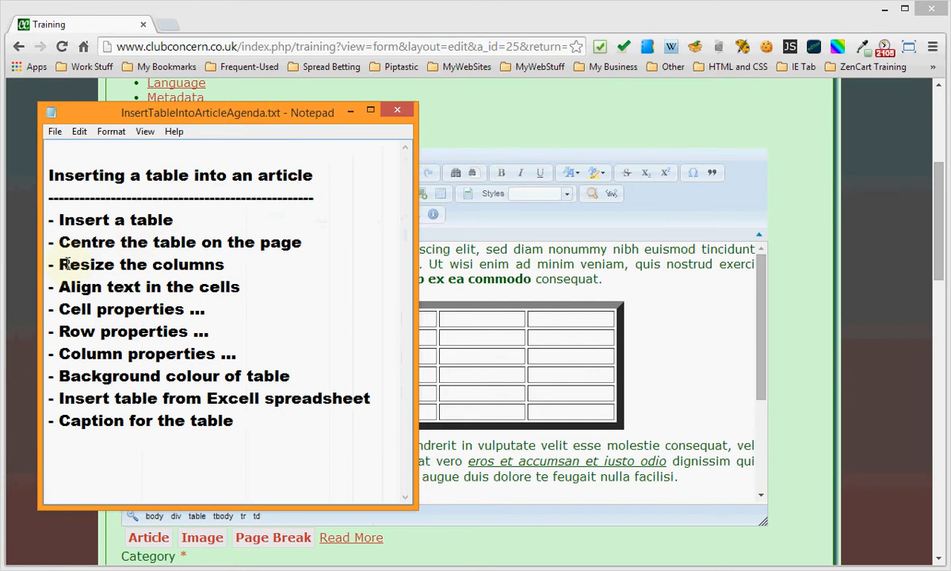
left_click_drag(60, 264, 230, 264)
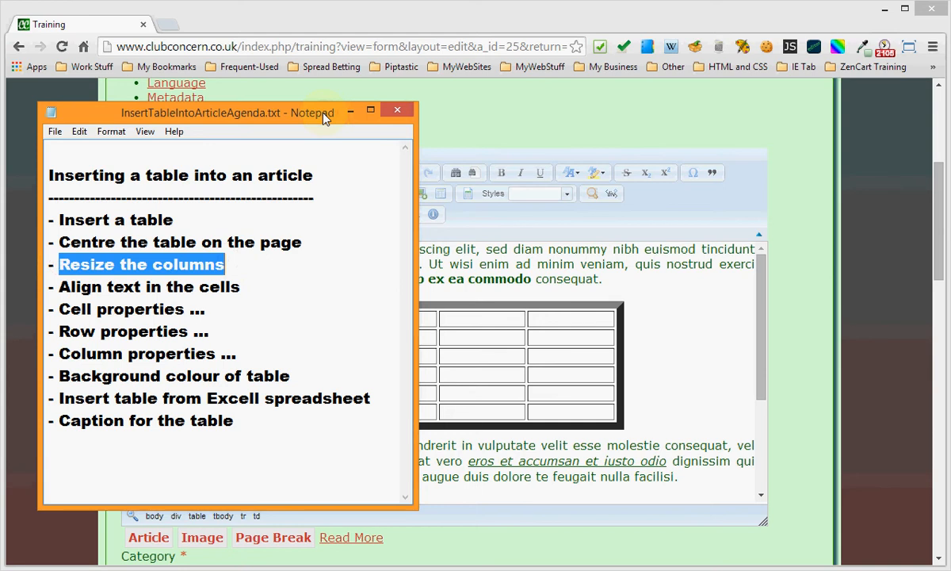
left_click_drag(324, 117, 0, 119)
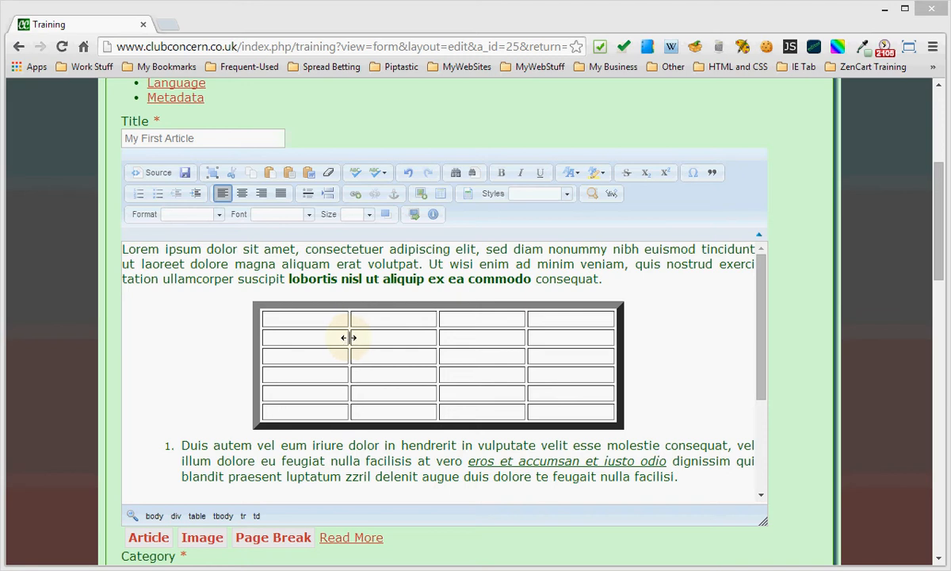
Widen the table's first and third columns, then extend the last column outward so the table is about 623 pixels wide.
left_click_drag(349, 337, 486, 340)
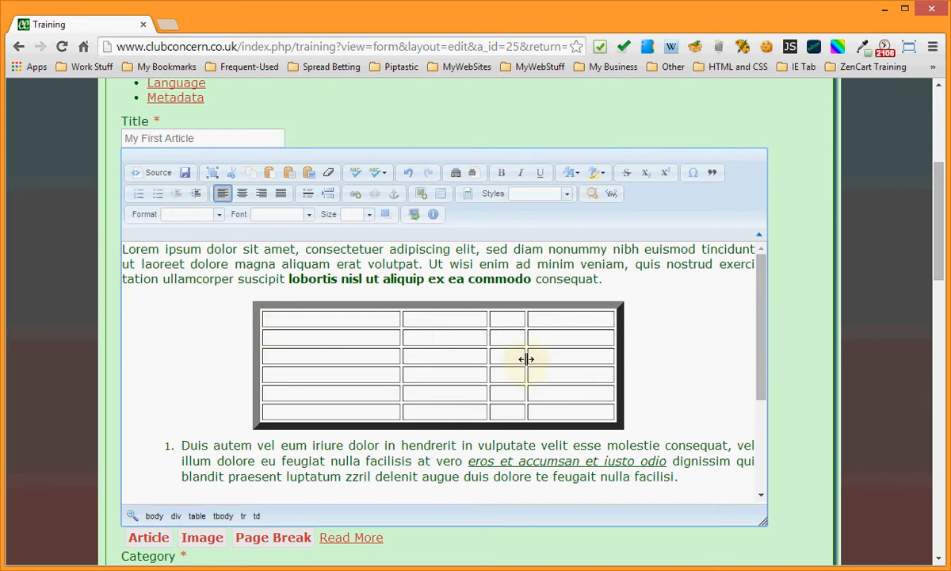
left_click_drag(526, 358, 568, 357)
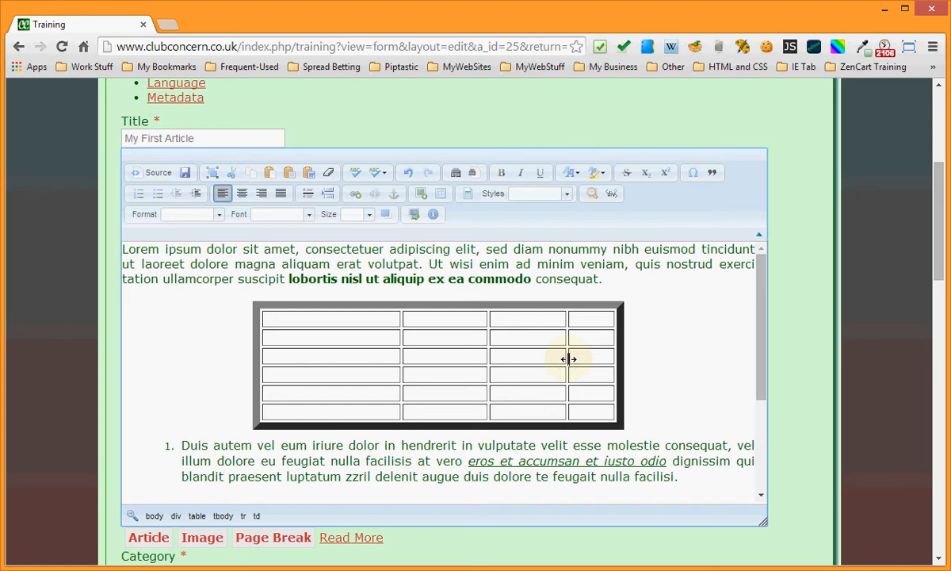
left_click_drag(615, 359, 710, 360)
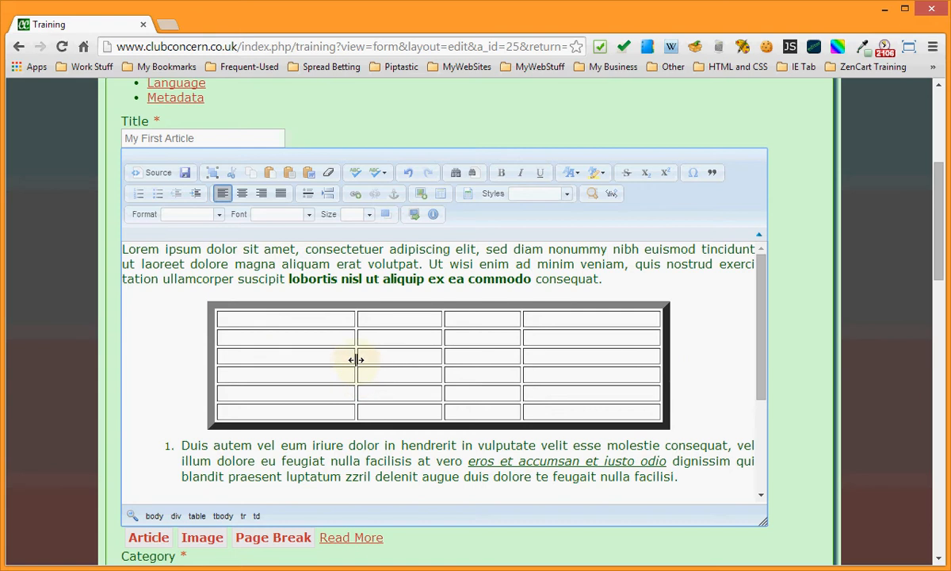
Shift the inner column borders to narrow the first and last columns and widen the second and third.
left_click_drag(356, 361, 310, 362)
left_click_drag(443, 366, 397, 365)
left_click_drag(519, 361, 572, 361)
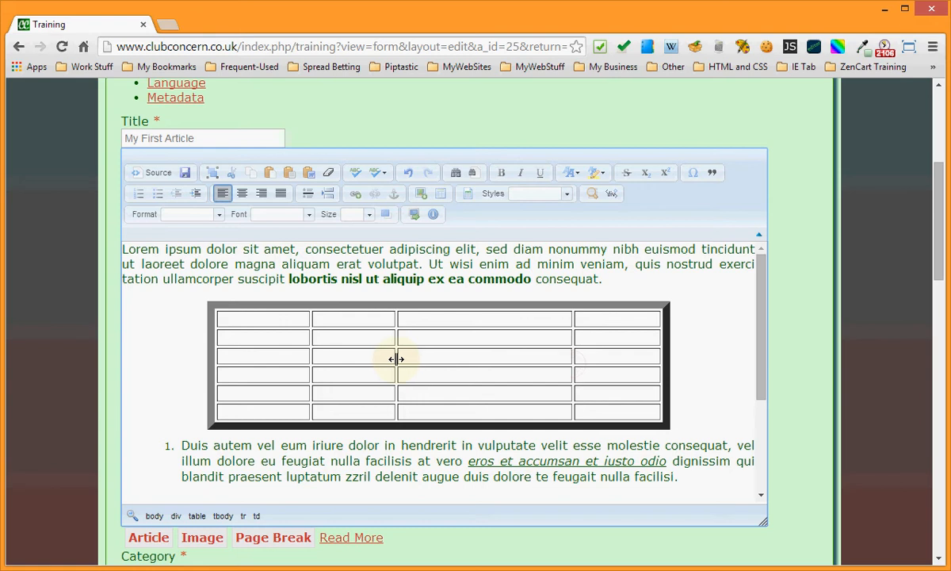
left_click_drag(397, 359, 461, 359)
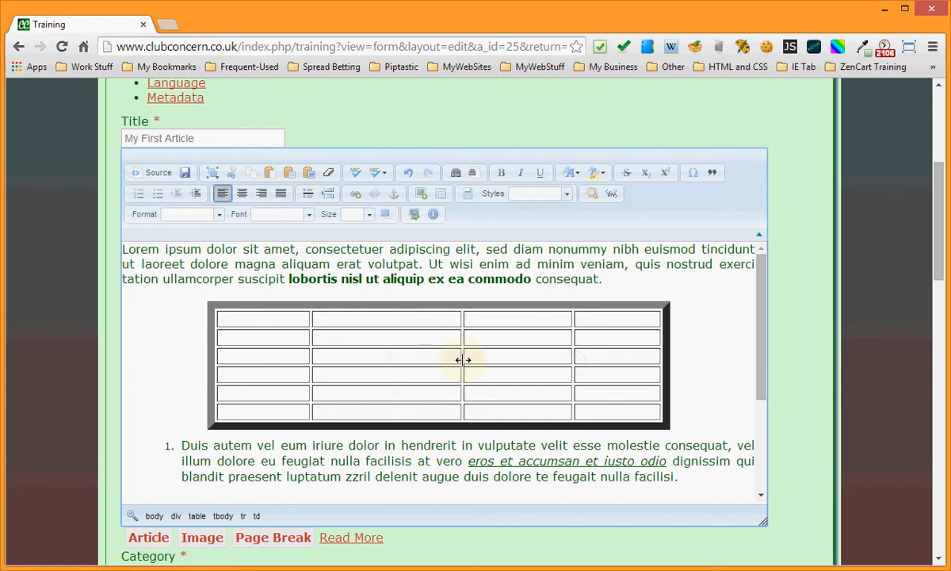
Check the width and height settings in the table's properties and close them without changes.
right_click(368, 346)
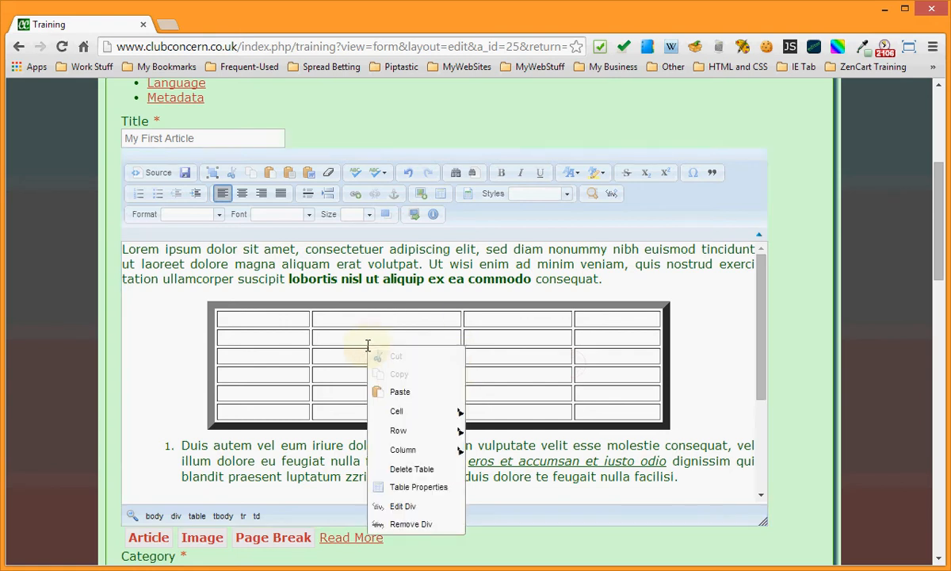
left_click(409, 488)
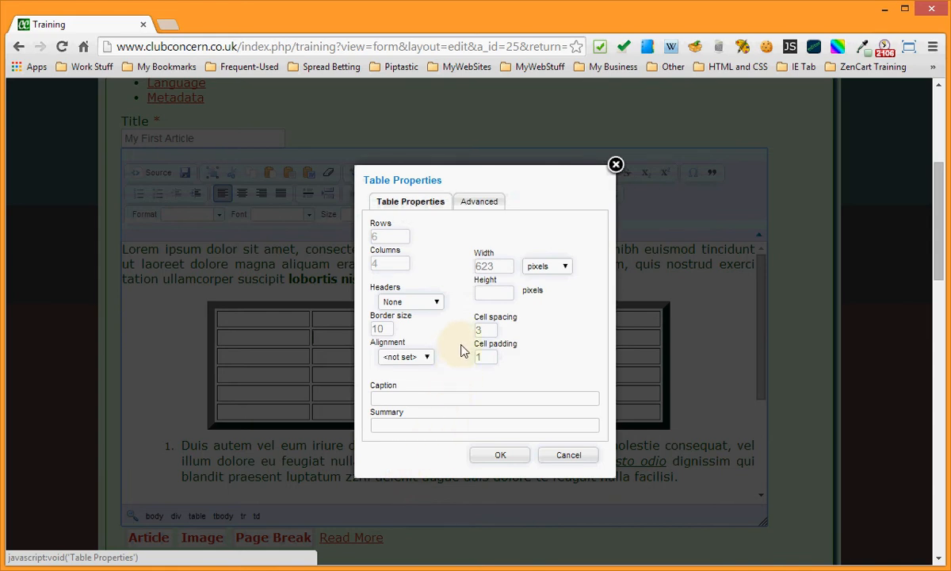
left_click(493, 292)
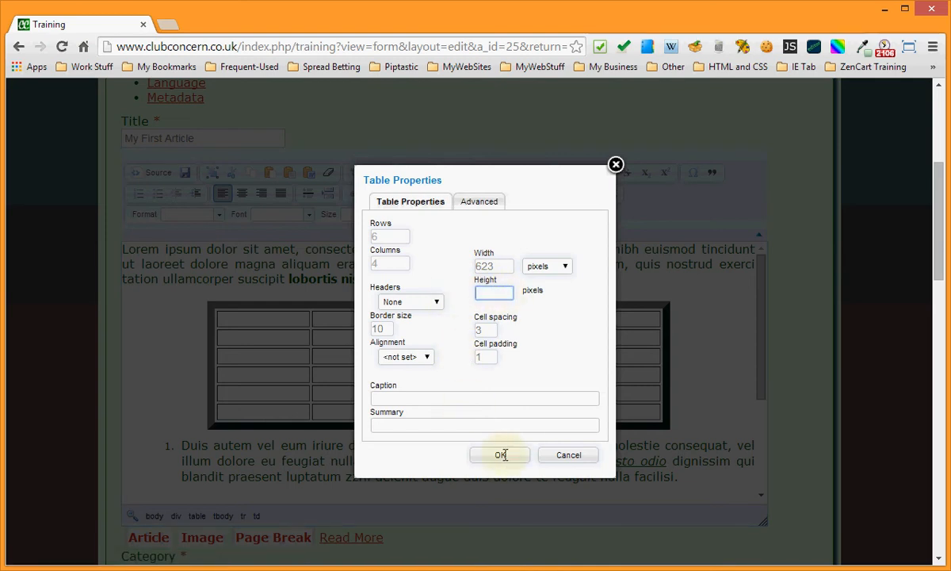
left_click(567, 456)
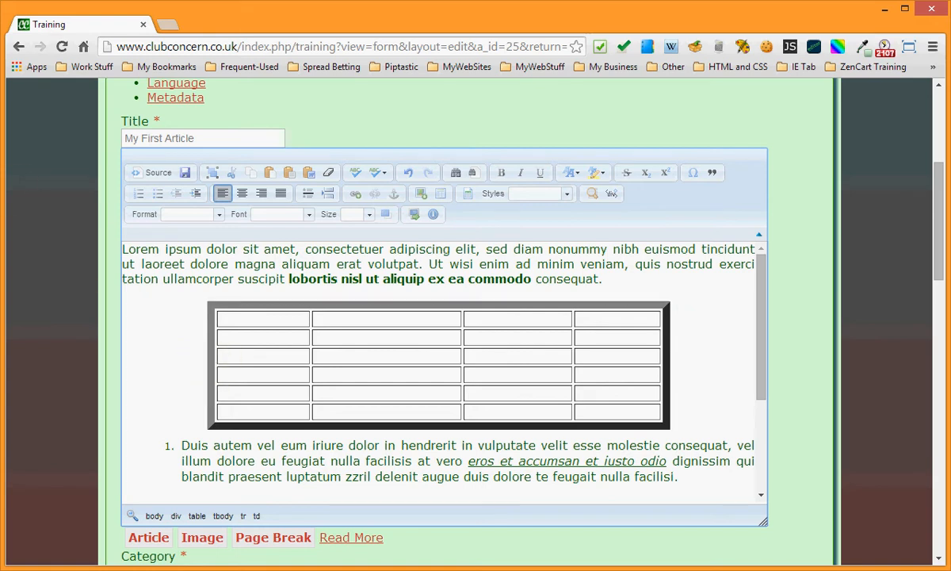
In the Notepad agenda, move the line "- Insert table from Excell spreadsheet" to directly above "- Resize the columns".
left_click_drag(0, 119, 301, 114)
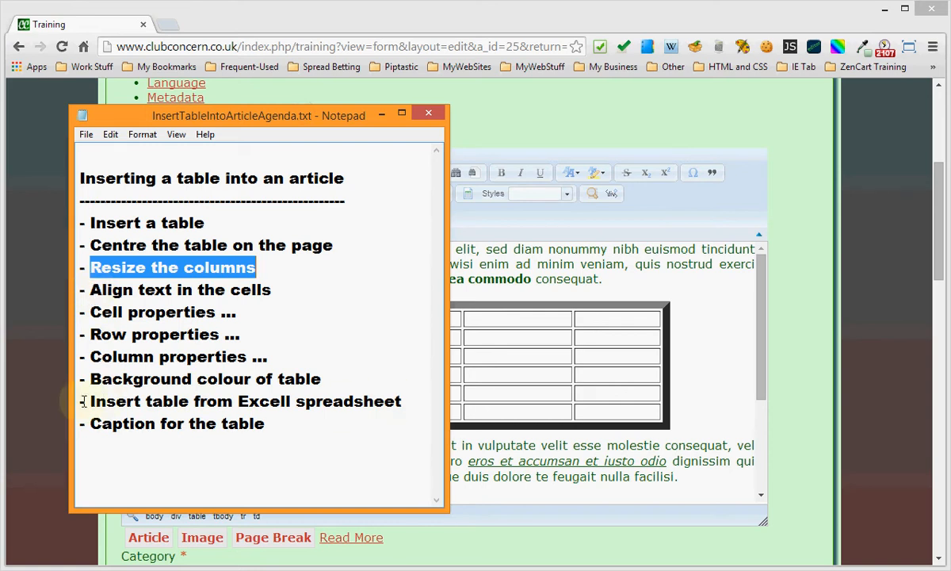
left_click_drag(79, 402, 78, 415)
key("ctrl+c")
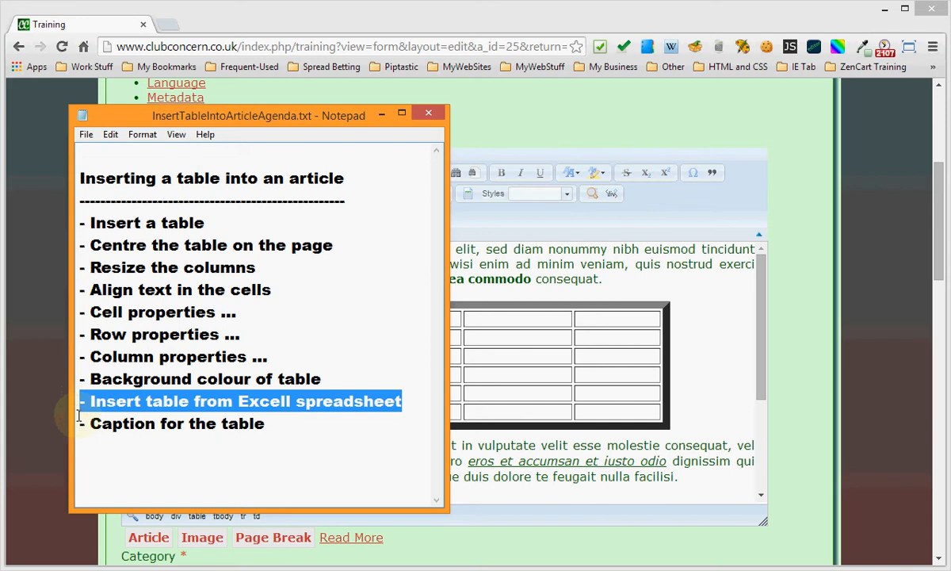
key("Delete")
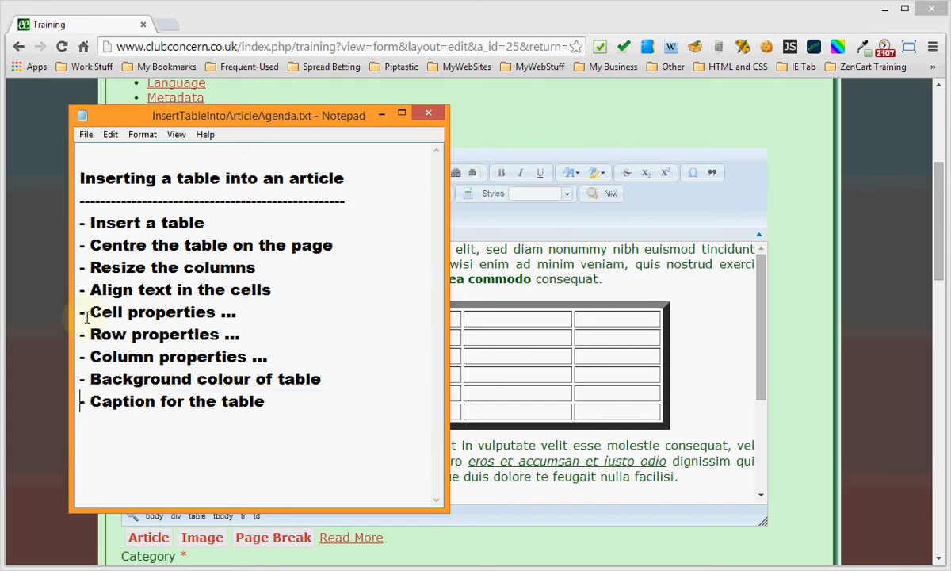
left_click(78, 269)
key("ctrl+v")
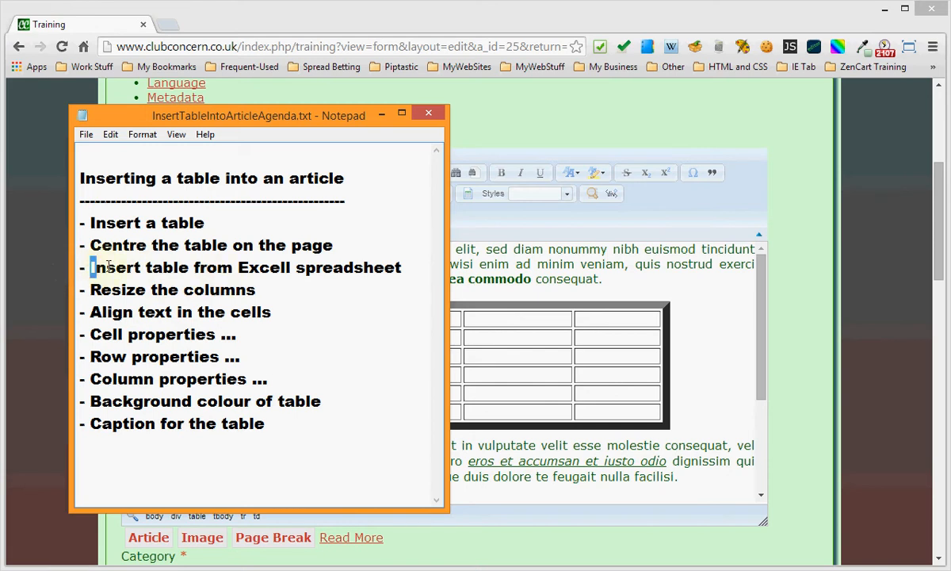
Highlight the agenda's spreadsheet item, clear the highlight, and move the Notepad window out of the article's way.
left_click_drag(90, 267, 403, 267)
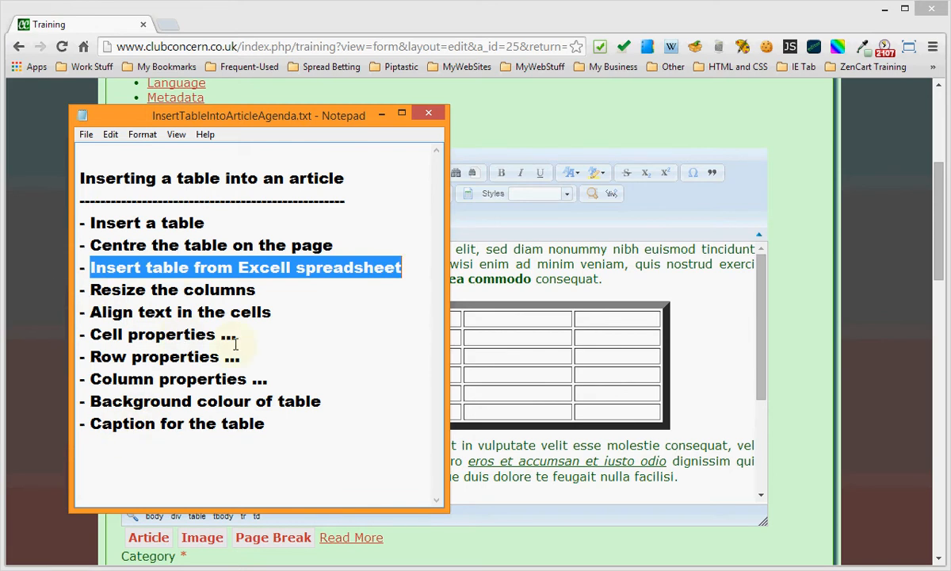
left_click(312, 327)
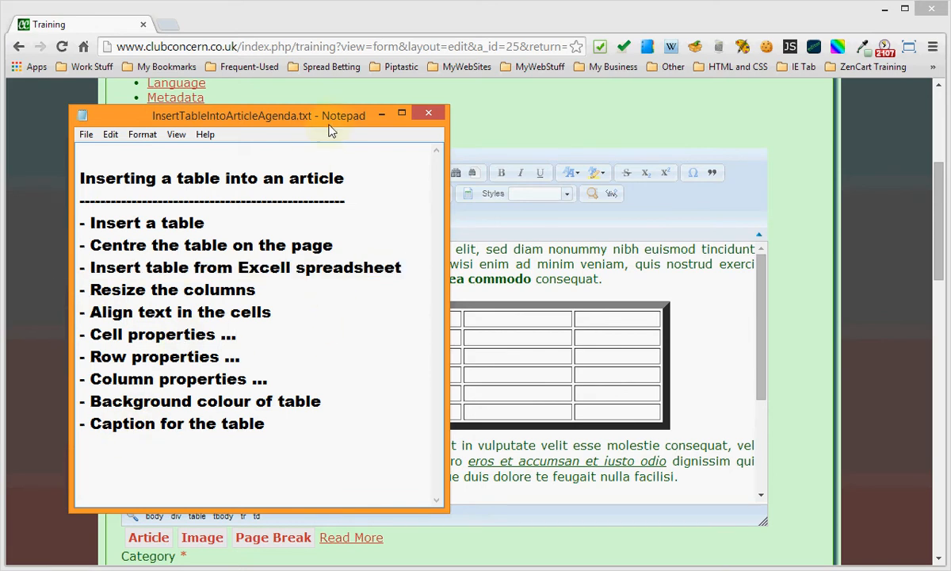
left_click_drag(333, 121, 0, 131)
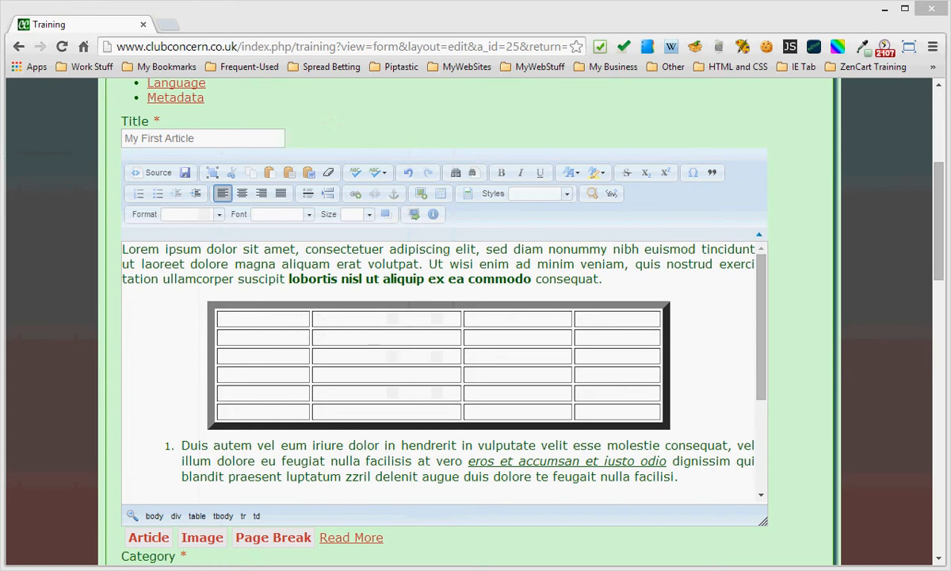
Open the properties of the empty centred table in the article and close them without making changes.
left_click(196, 333)
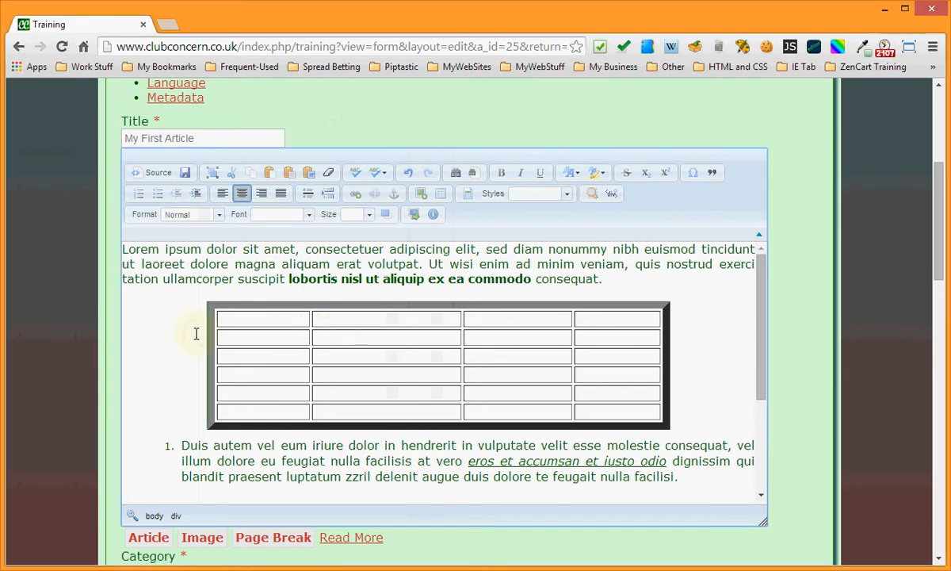
right_click(251, 319)
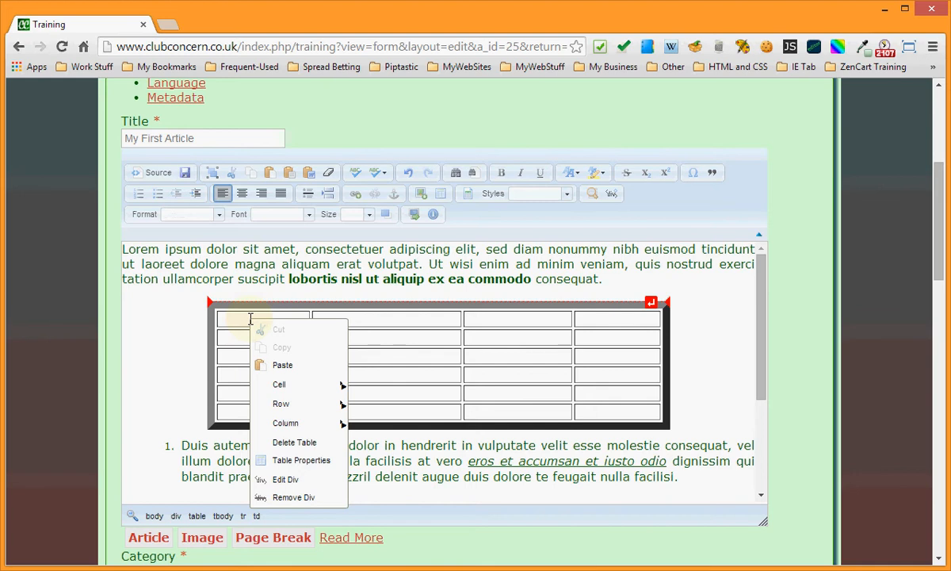
left_click(286, 466)
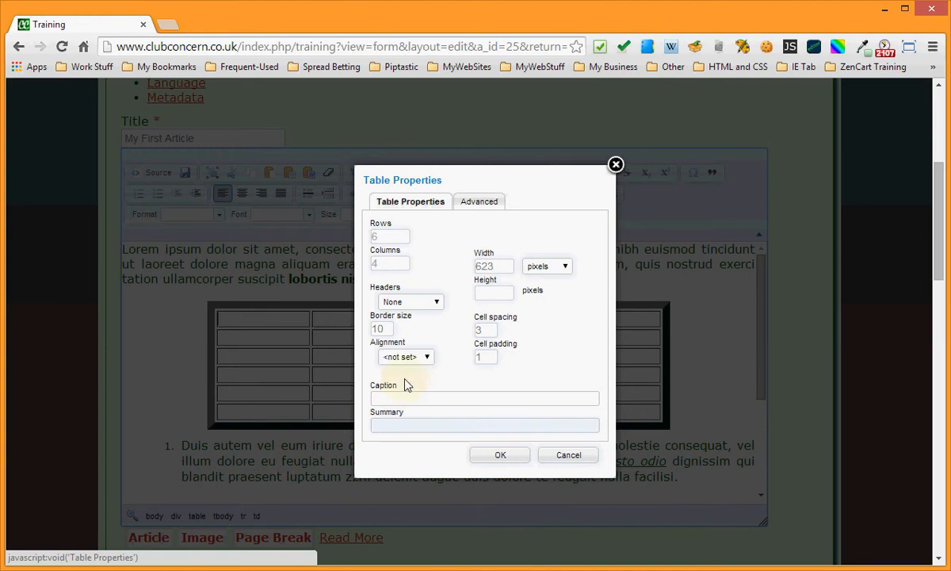
left_click(569, 458)
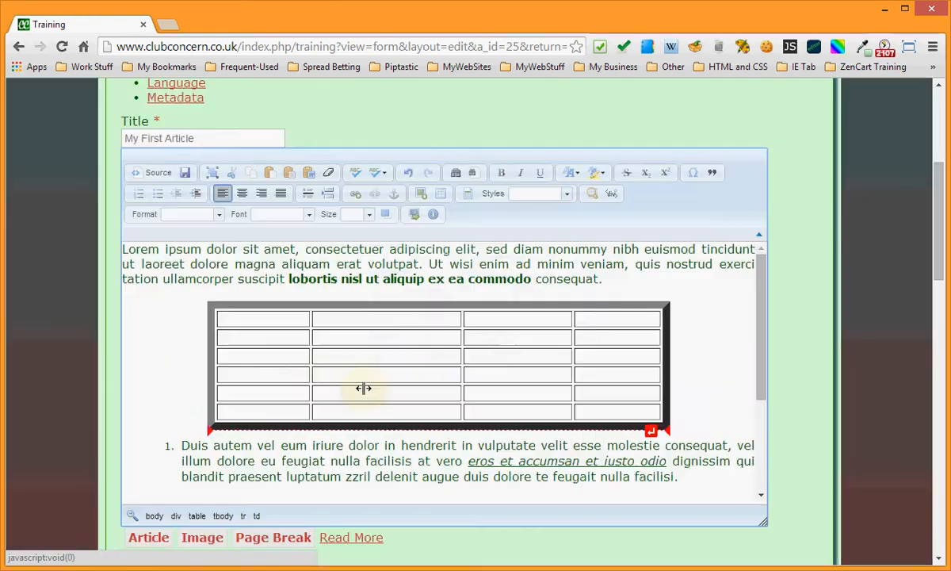
Delete the empty table and place the cursor on the blank line beneath the first paragraph.
right_click(252, 355)
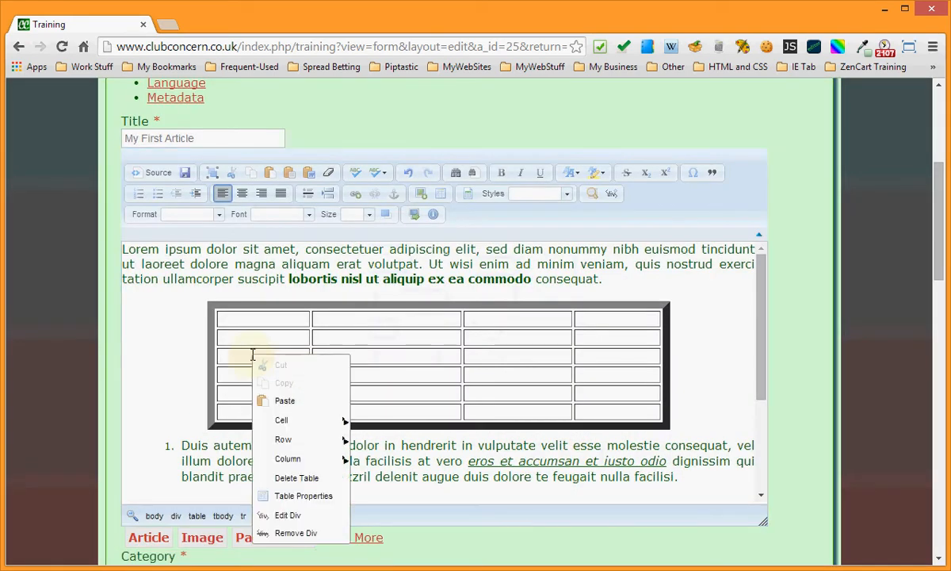
left_click(284, 483)
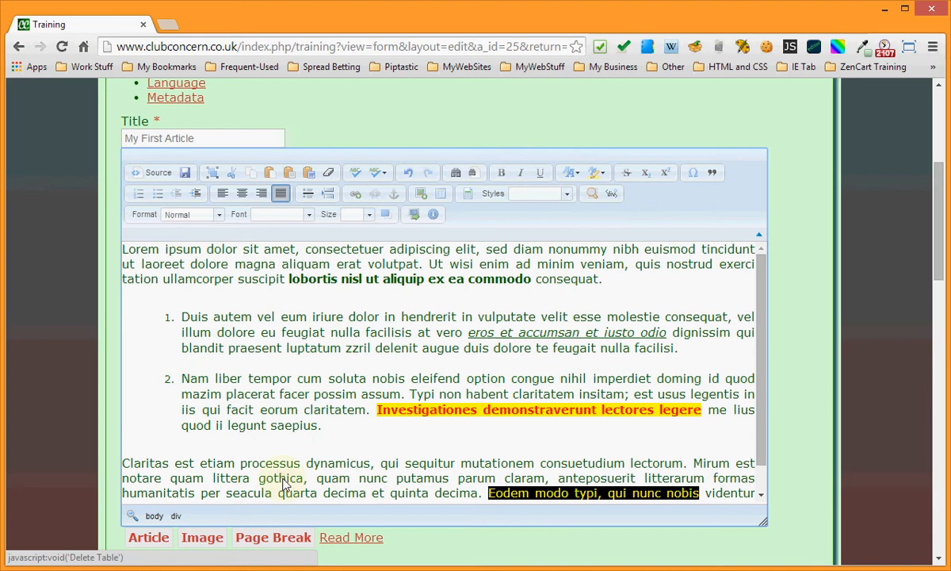
left_click(334, 293)
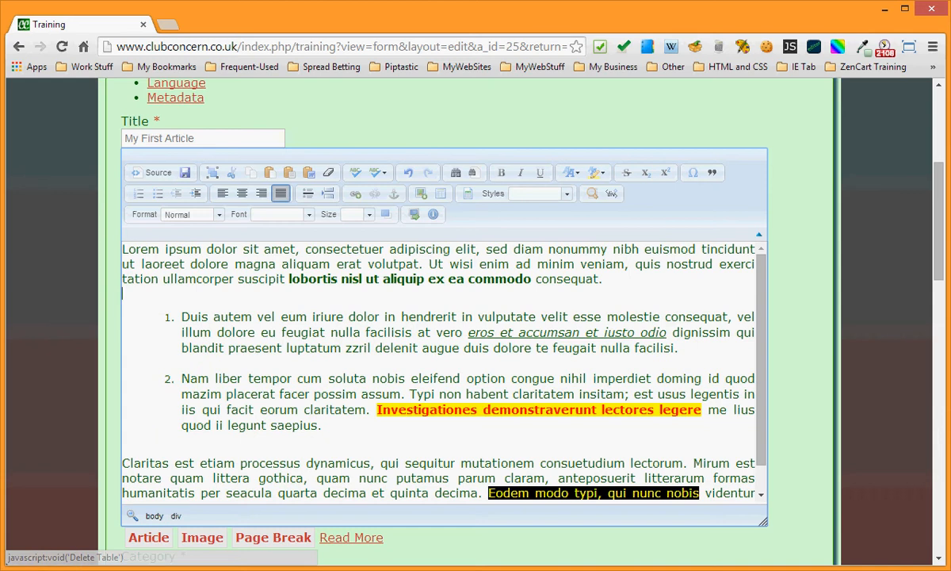
Copy the table in B2:E6 from the Excel workbook CopyTableIntoArticleFromExcell.xlsx and paste it into the article beneath the first paragraph.
key("alt+Tab")
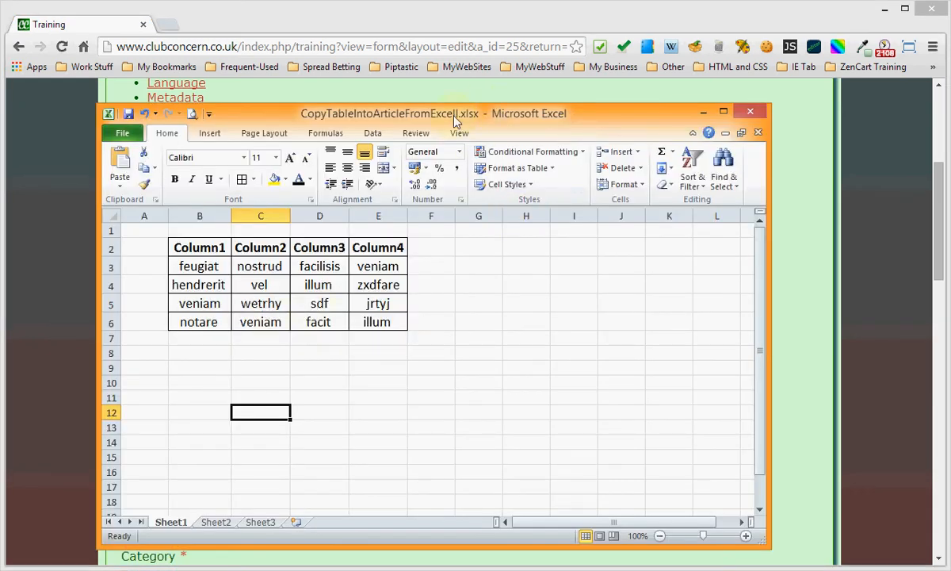
left_click_drag(453, 117, 409, 106)
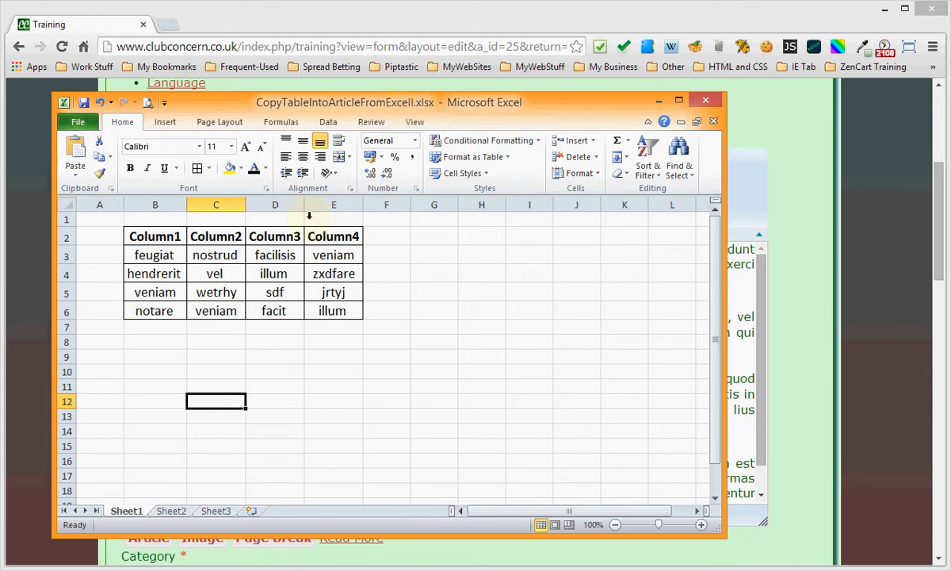
left_click(131, 236)
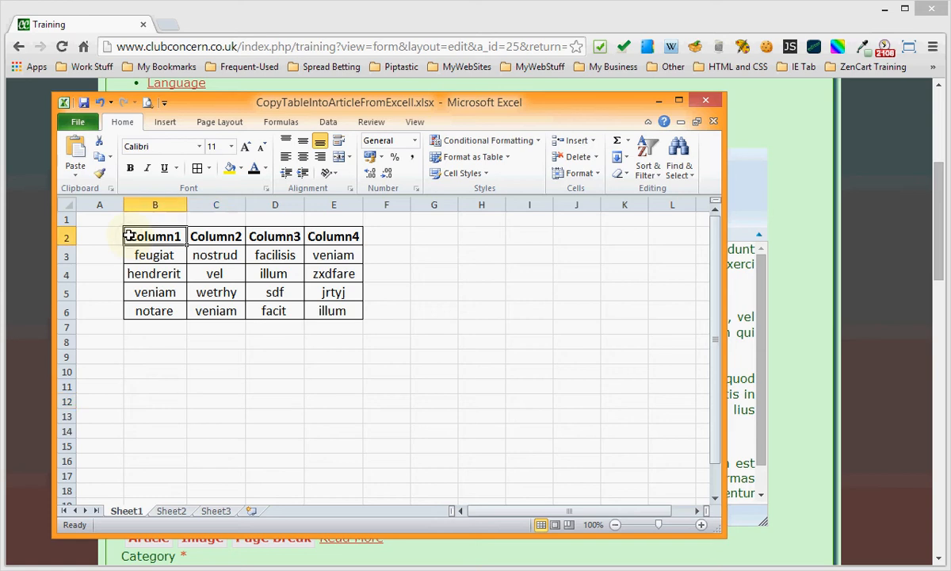
left_click_drag(128, 238, 333, 309)
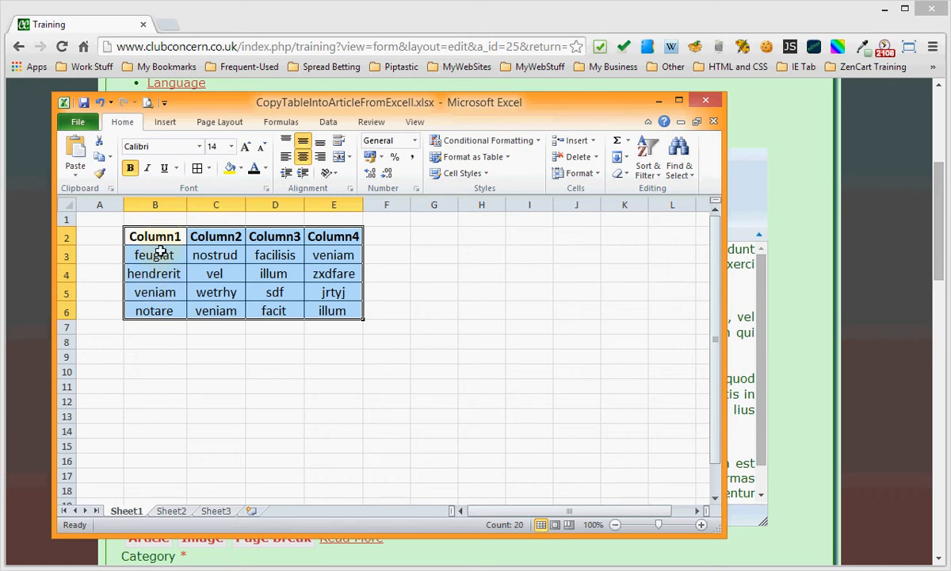
key("ctrl+c")
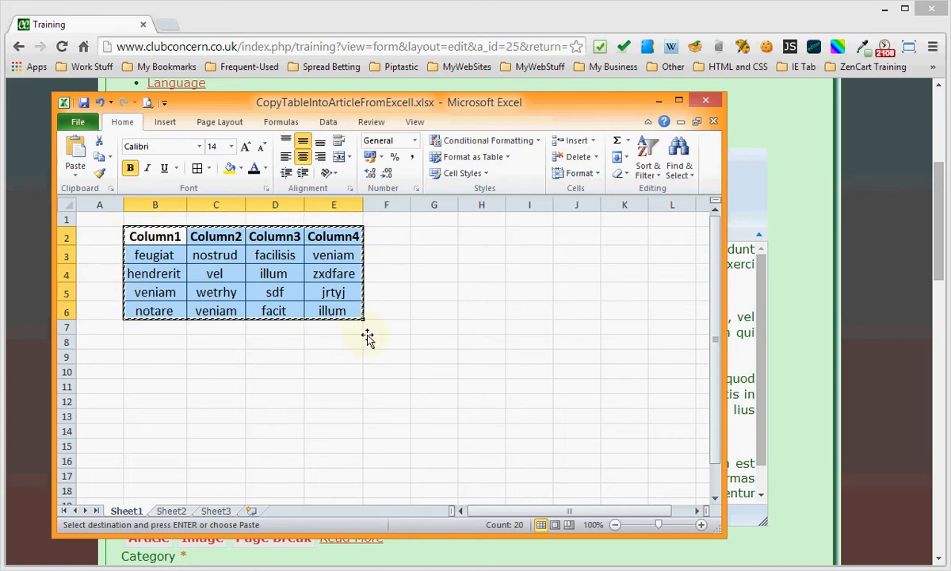
left_click(658, 101)
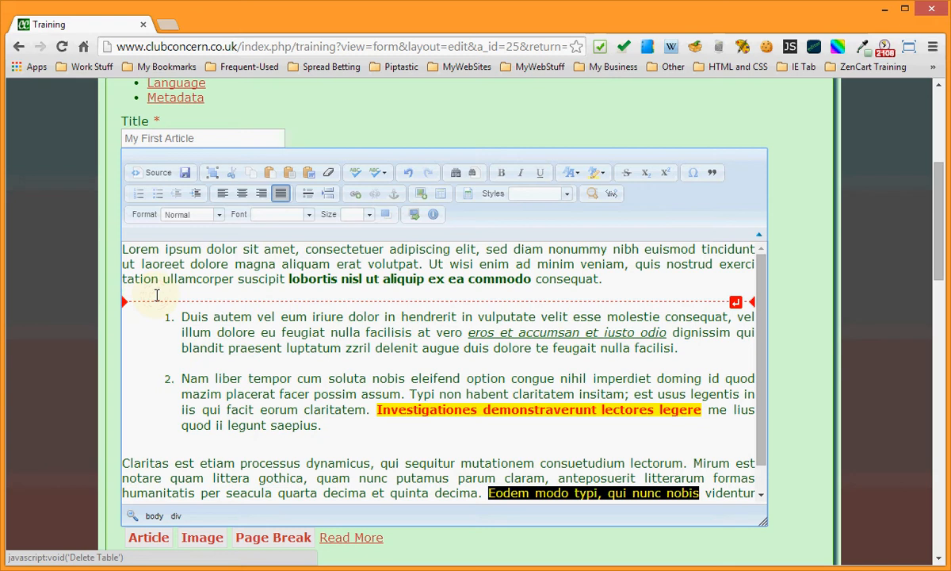
key("ctrl+z")
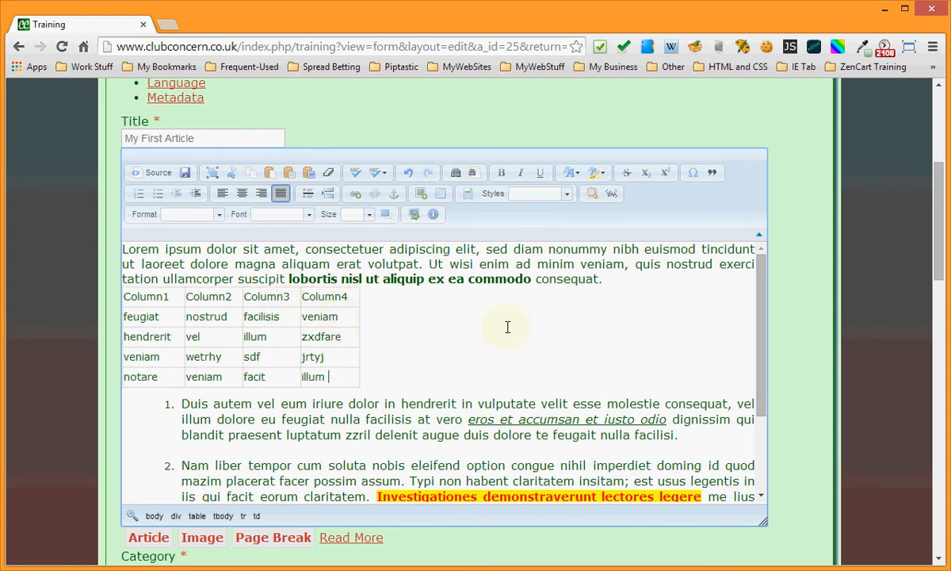
Centre the pasted table by adding align="center" to its enclosing div in the HTML source, and insert a blank line above the table.
left_click(158, 173)
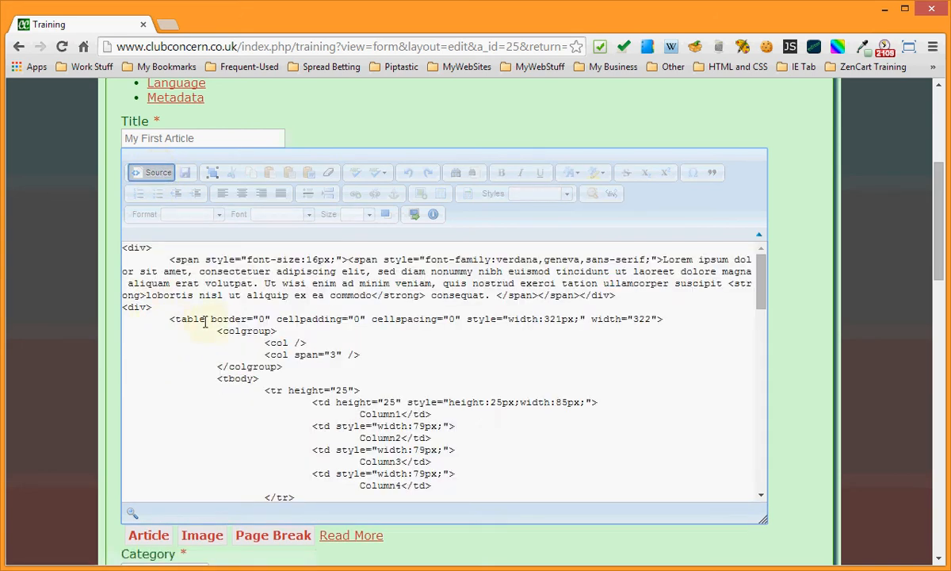
left_click(147, 306)
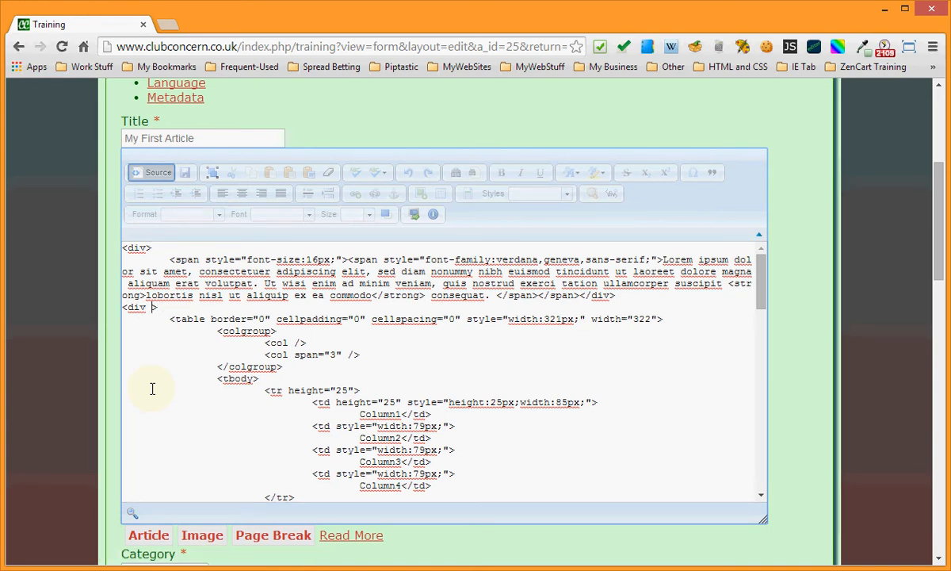
type("align=\"center")
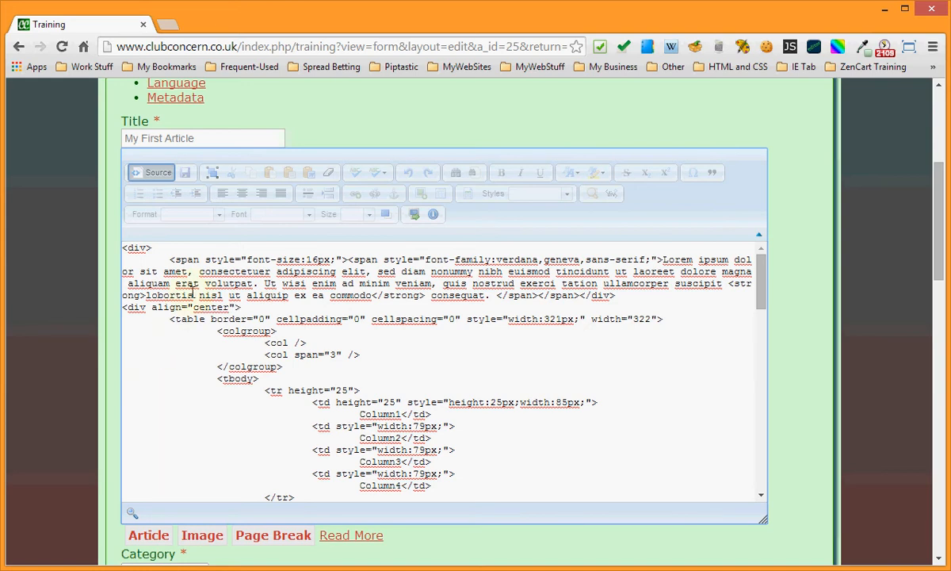
left_click(147, 174)
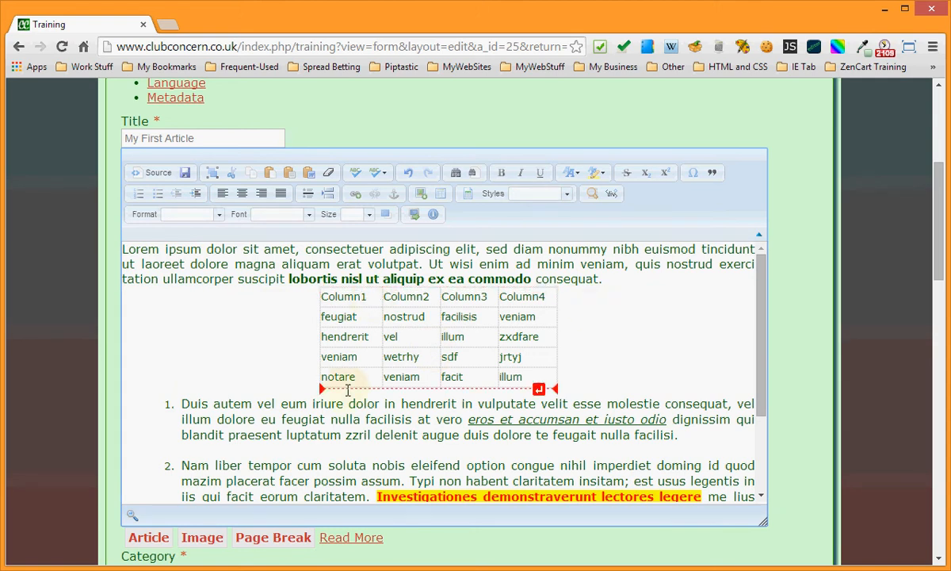
left_click(612, 280)
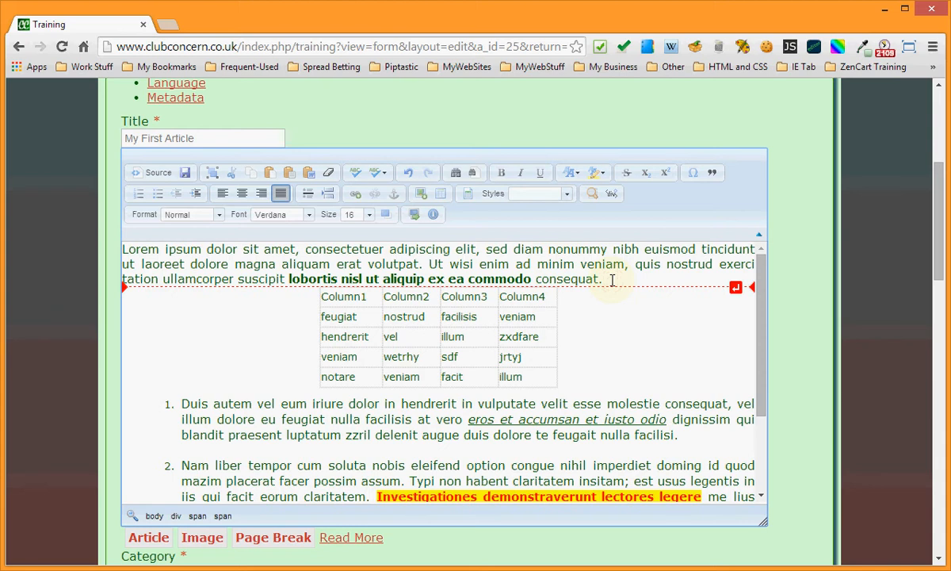
key("Return")
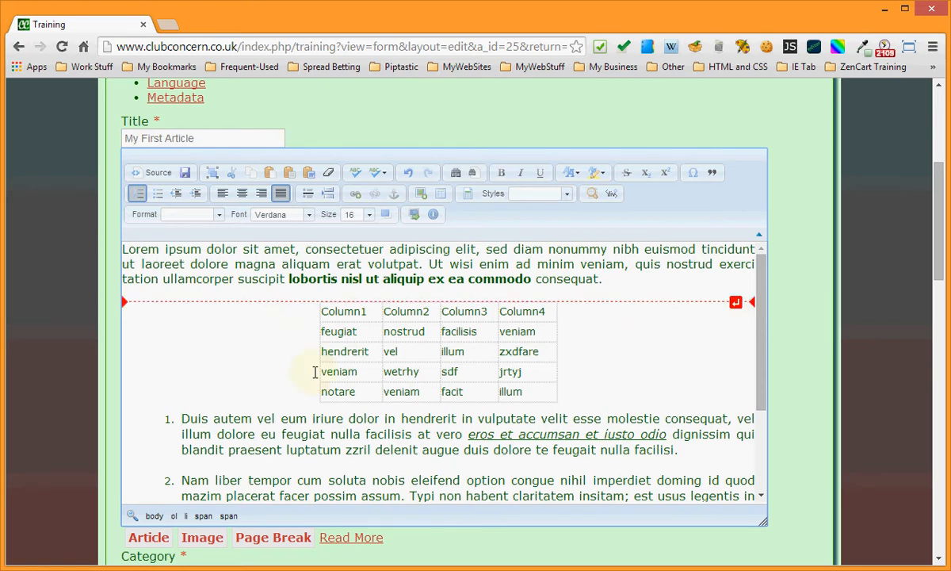
Widen the pasted table at its outer edge and shift the three inner column borders to redistribute the column widths.
mouse_move(382, 331)
left_mouse_down()
mouse_move(398, 330)
mouse_move(371, 332)
left_mouse_up()
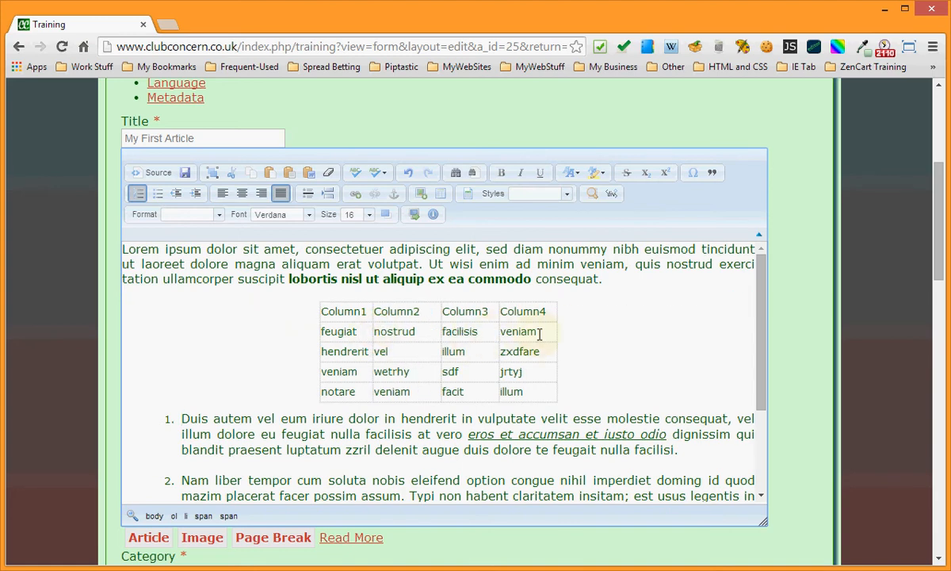
left_click_drag(556, 331, 635, 337)
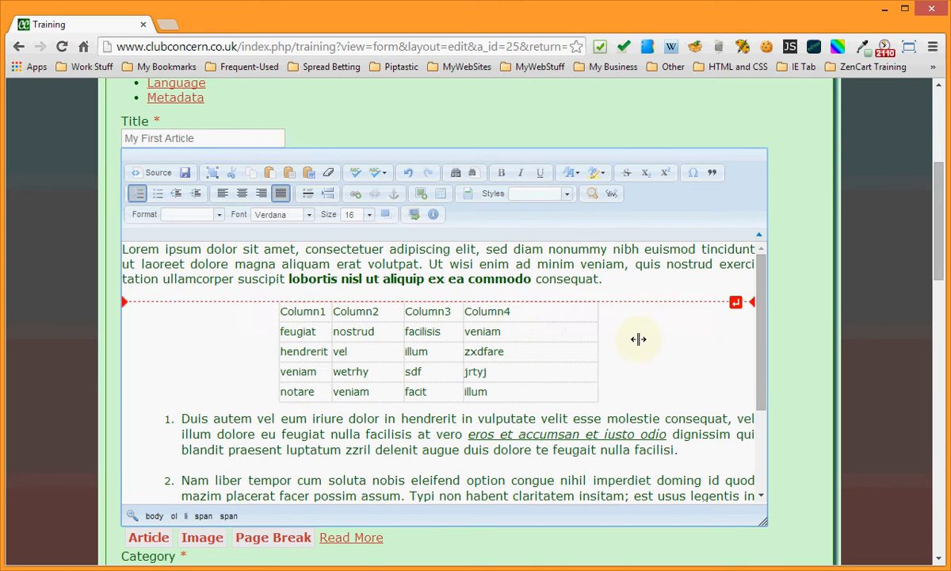
left_click_drag(463, 332, 500, 331)
left_click_drag(404, 336, 437, 332)
left_click_drag(333, 333, 364, 332)
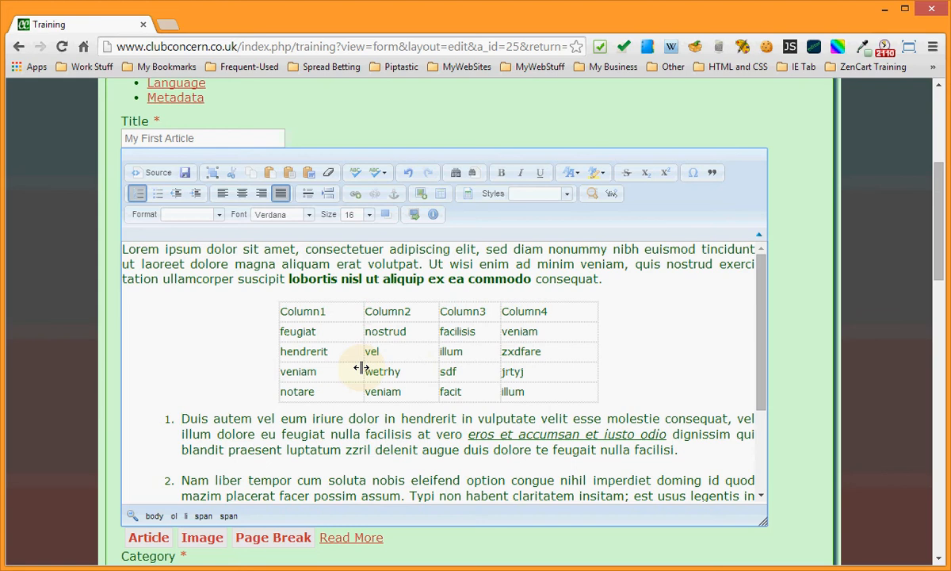
Highlight the item "Align text in the cells" in the Notepad agenda and move the Notepad window out of the article's way.
left_click_drag(0, 206, 353, 143)
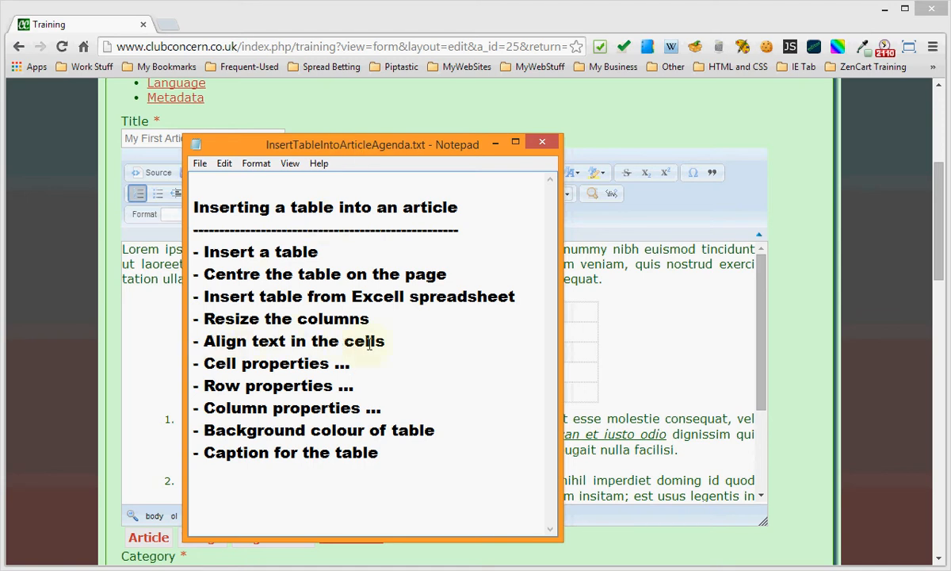
left_click_drag(205, 341, 387, 341)
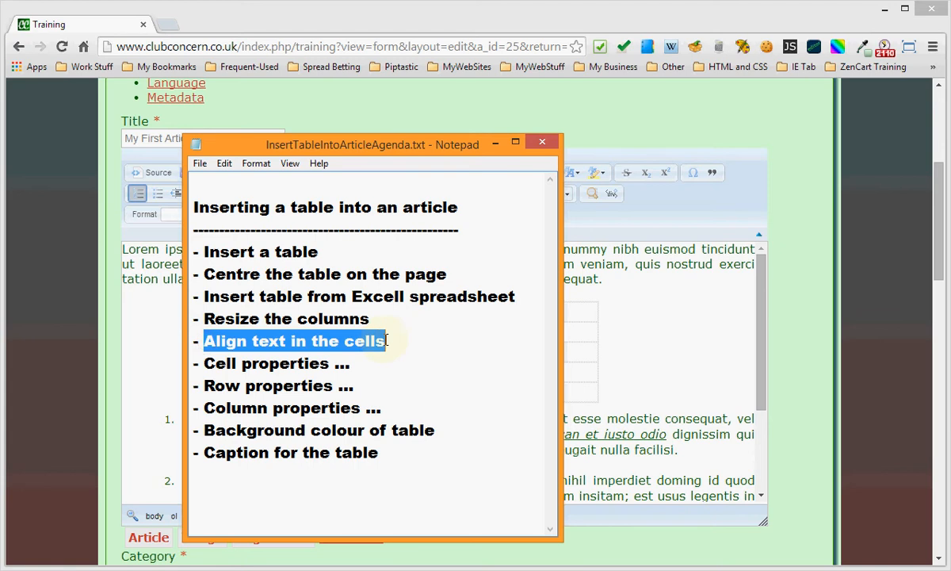
left_click_drag(448, 145, 0, 174)
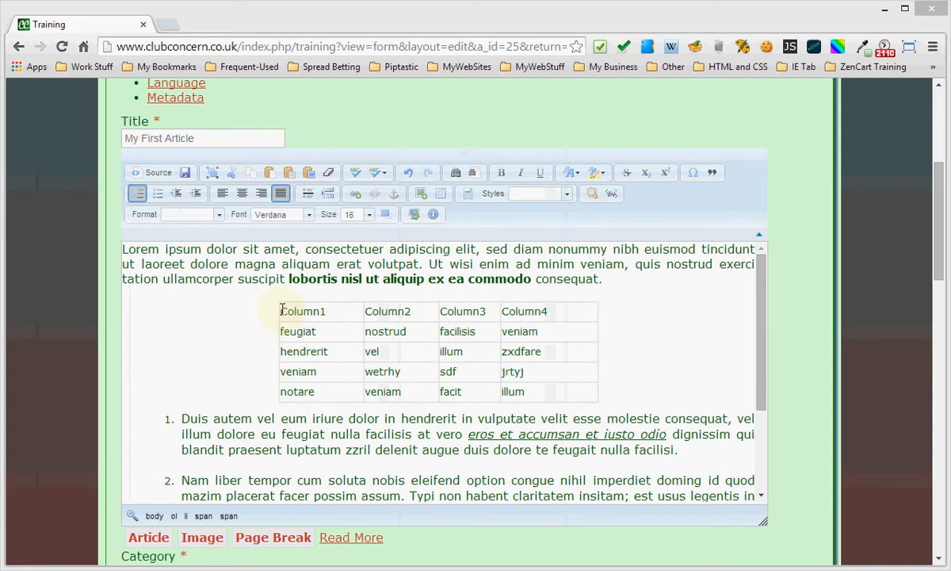
Centre the text in all the table's cells, trying right alignment before returning to centre alignment.
left_click_drag(283, 311, 554, 394)
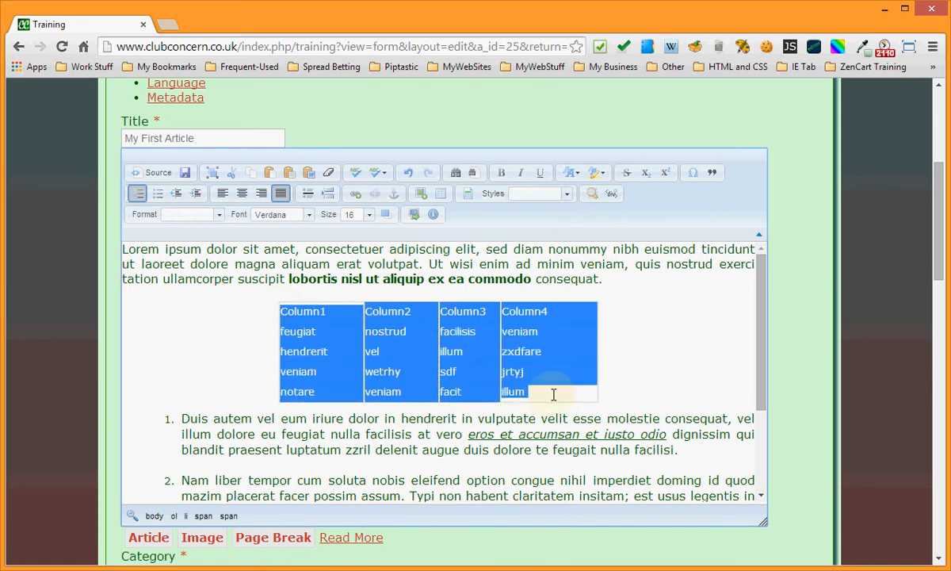
left_click(301, 312)
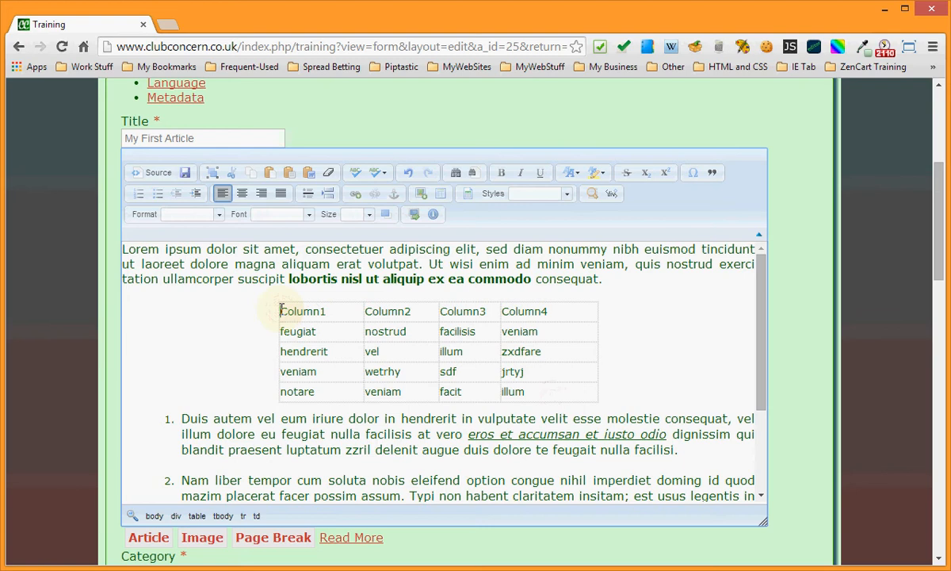
left_click_drag(281, 309, 567, 398)
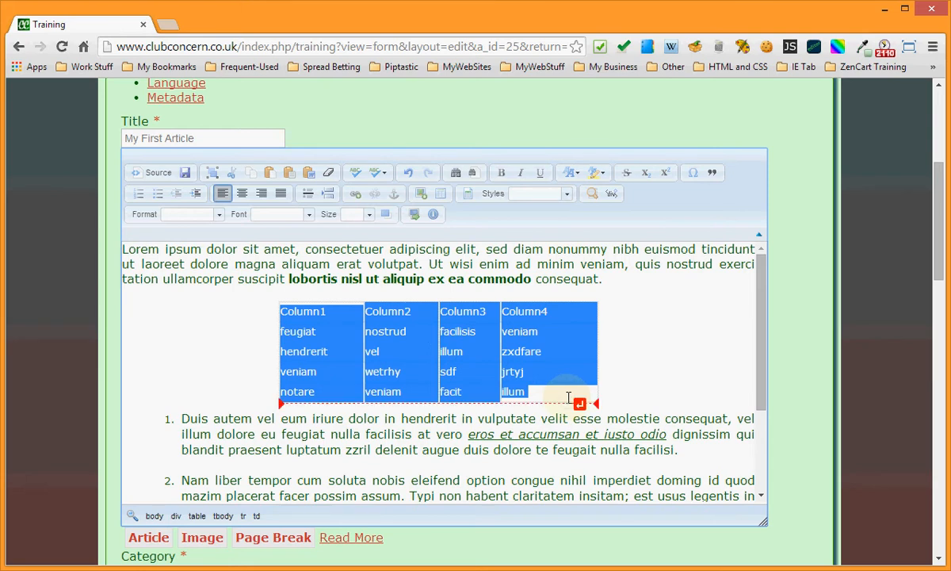
left_click(243, 194)
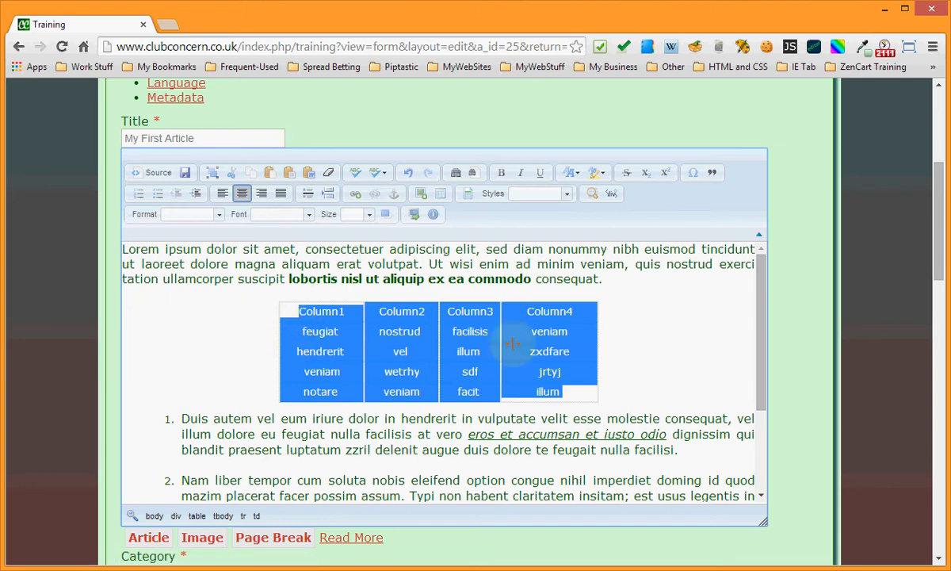
left_click(262, 194)
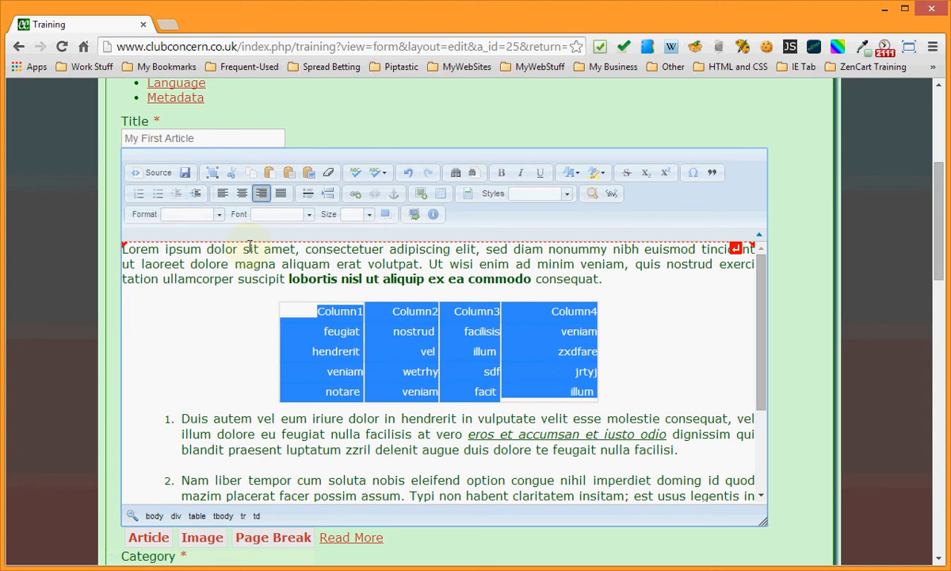
left_click(242, 193)
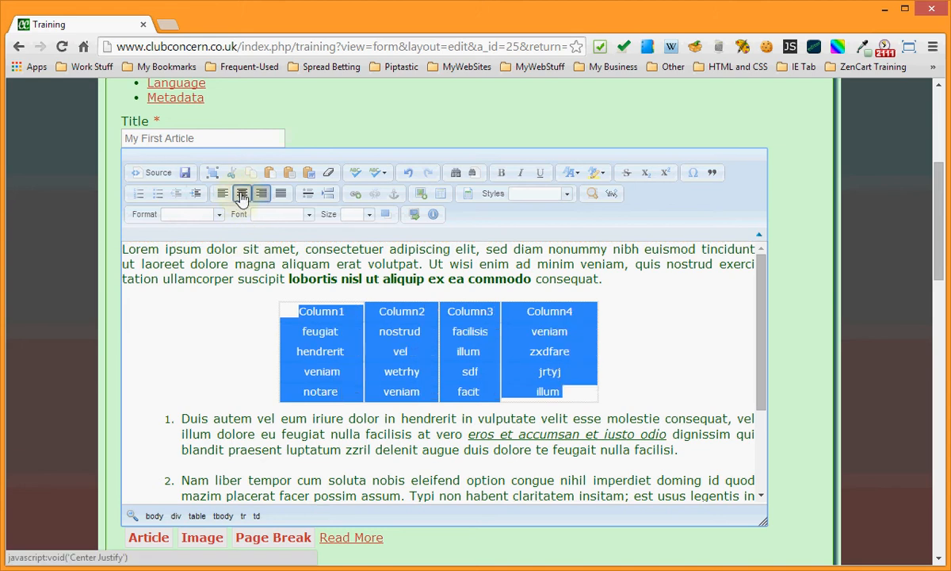
Make the table's header row text, Column1 to Column4, bold.
left_click(193, 352)
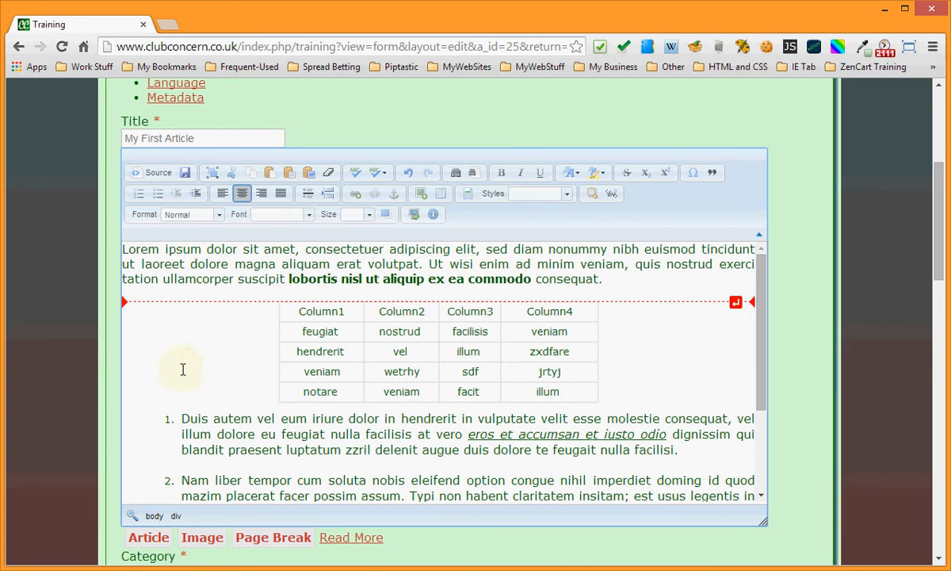
left_click_drag(300, 313, 576, 314)
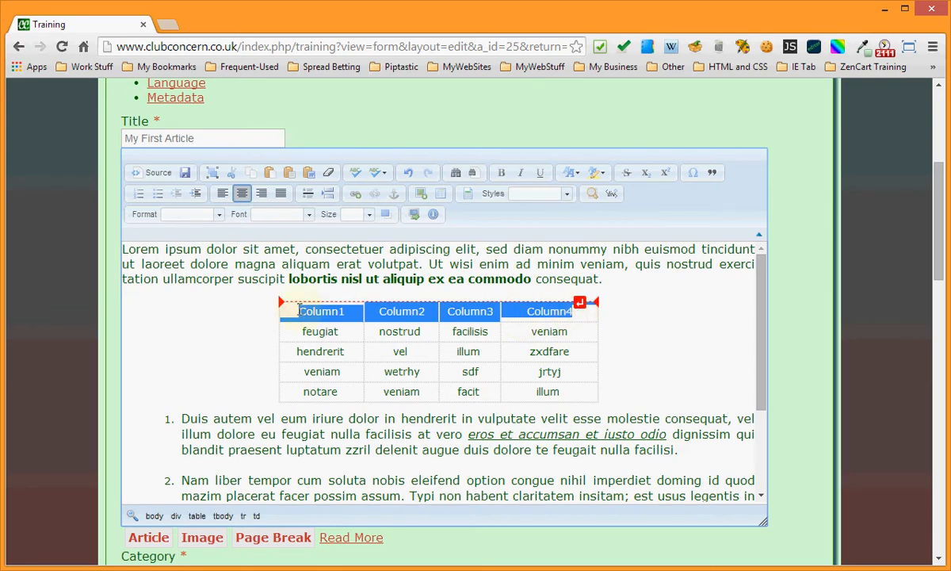
left_click(501, 174)
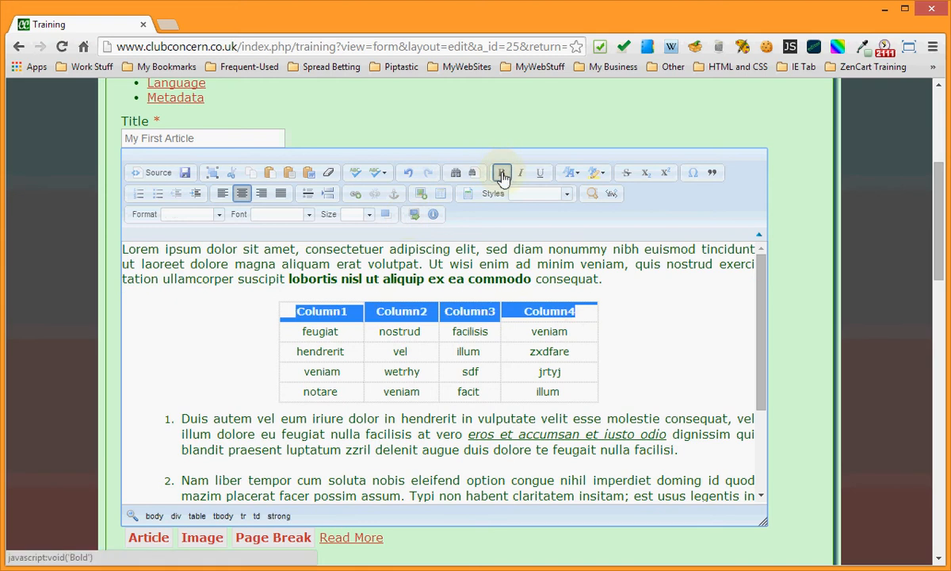
Apply the div-based Normal format to the text in all the table's cells.
left_click(208, 340)
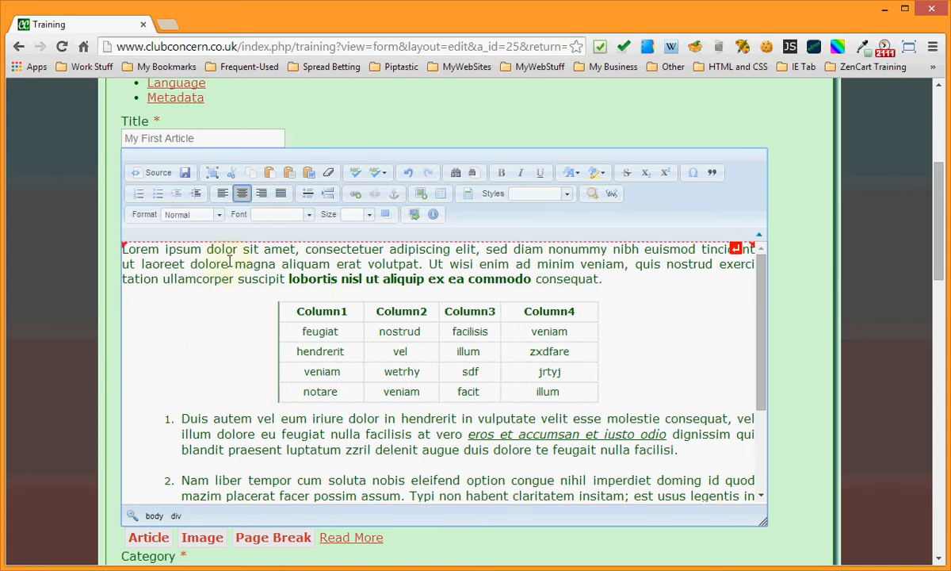
left_click_drag(289, 314, 566, 400)
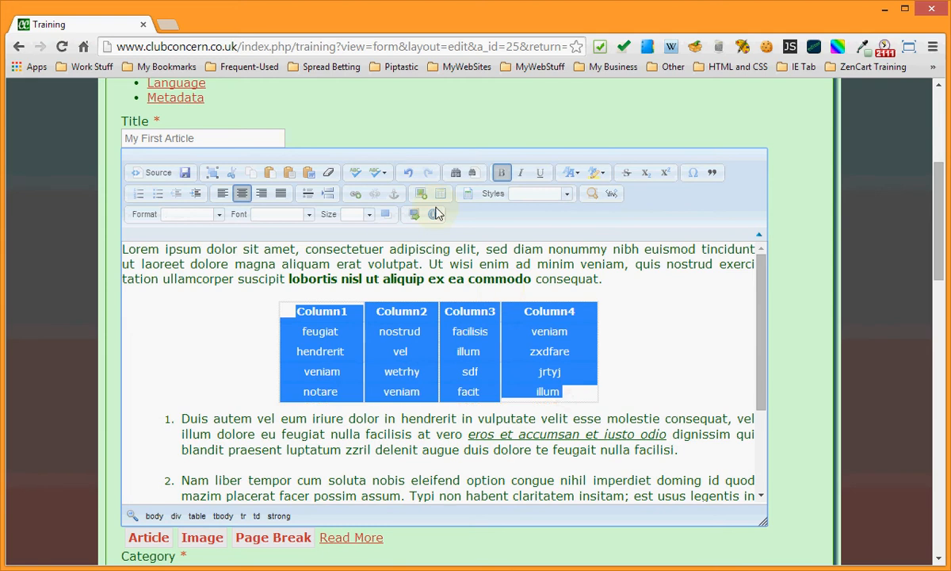
left_click(221, 215)
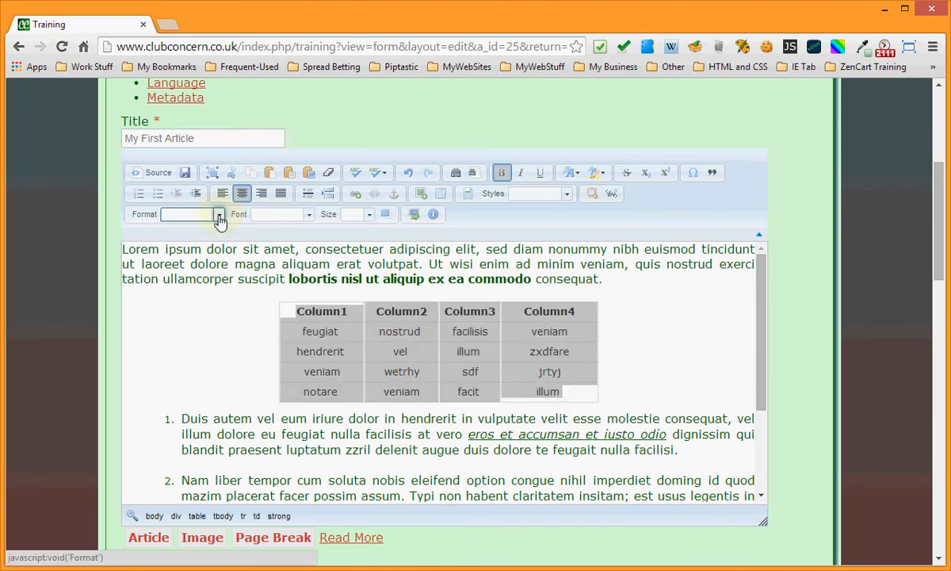
scroll(257, 340, "down", 2)
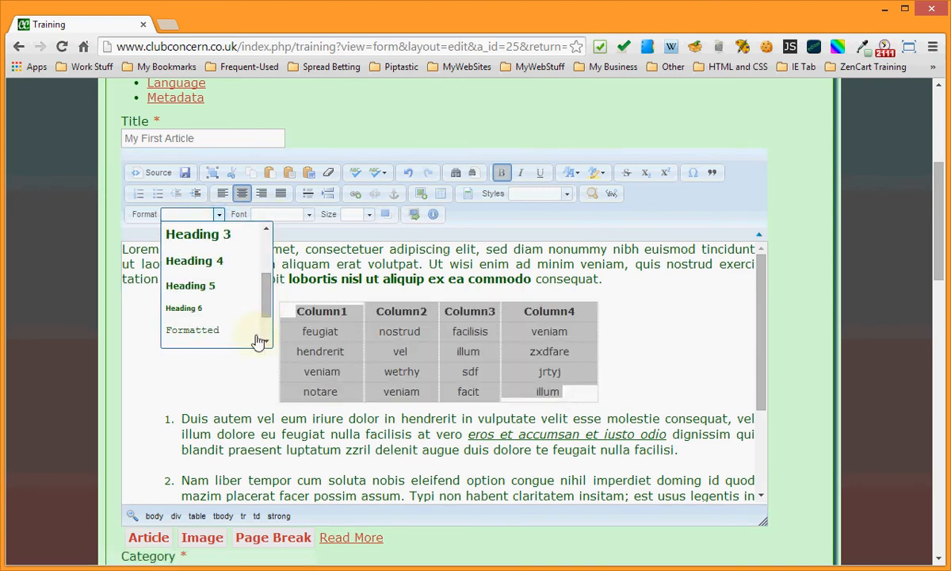
scroll(238, 340, "down", 2)
left_click(202, 336)
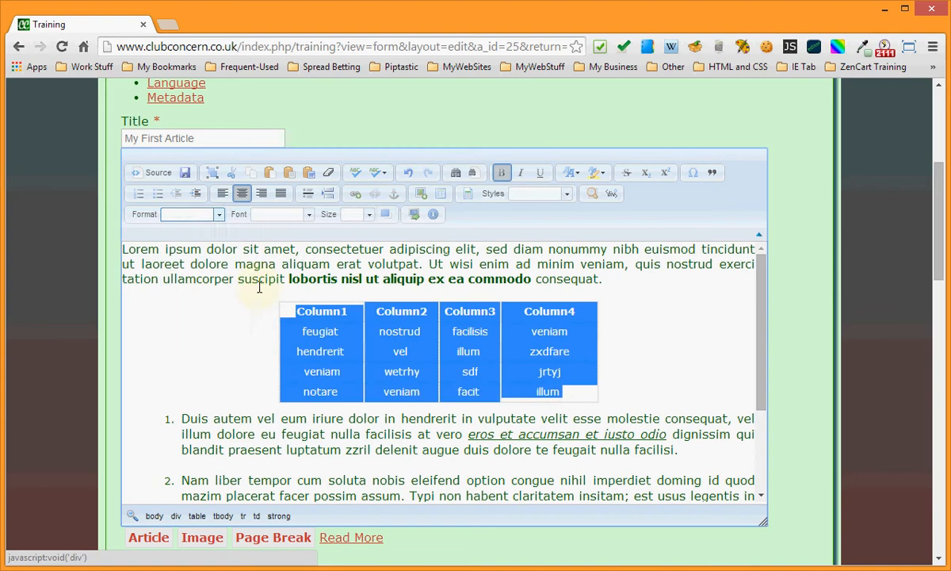
Set the text of the whole table to Verdana at size 16.
left_click(308, 219)
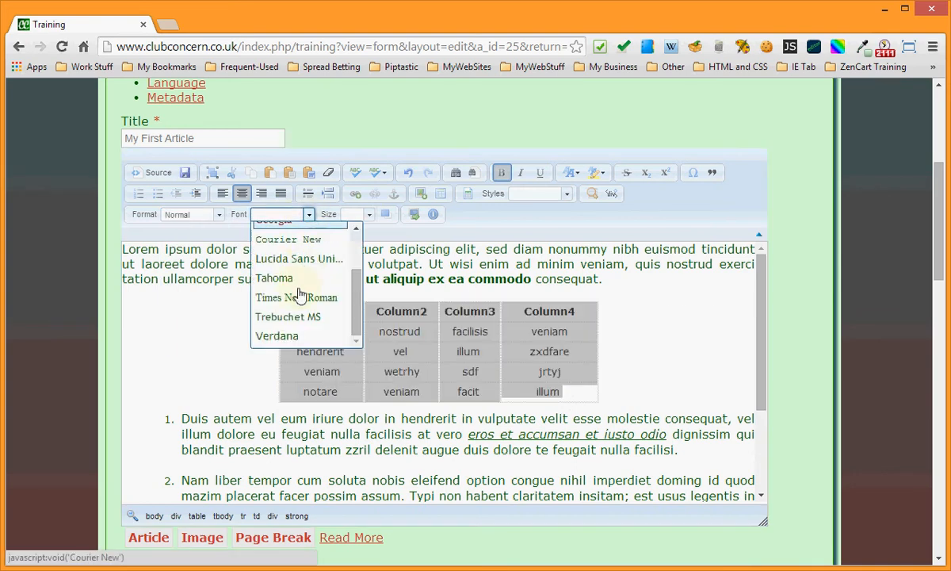
left_click(285, 333)
left_click(368, 214)
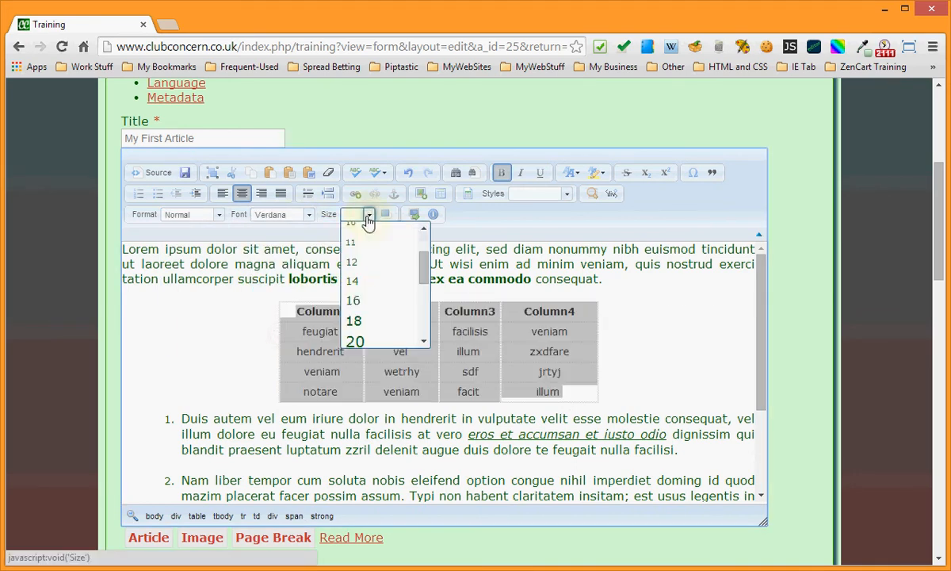
left_click(358, 301)
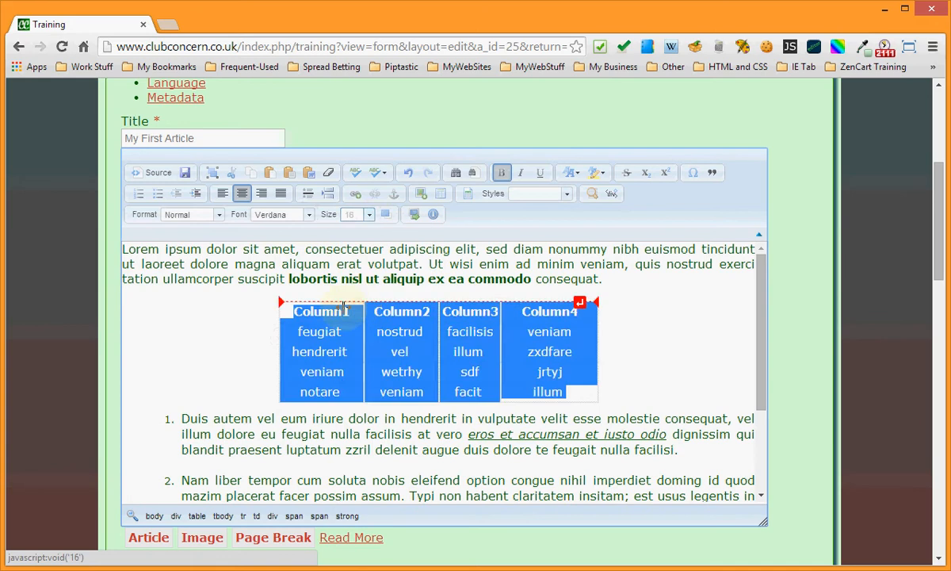
left_click(190, 338)
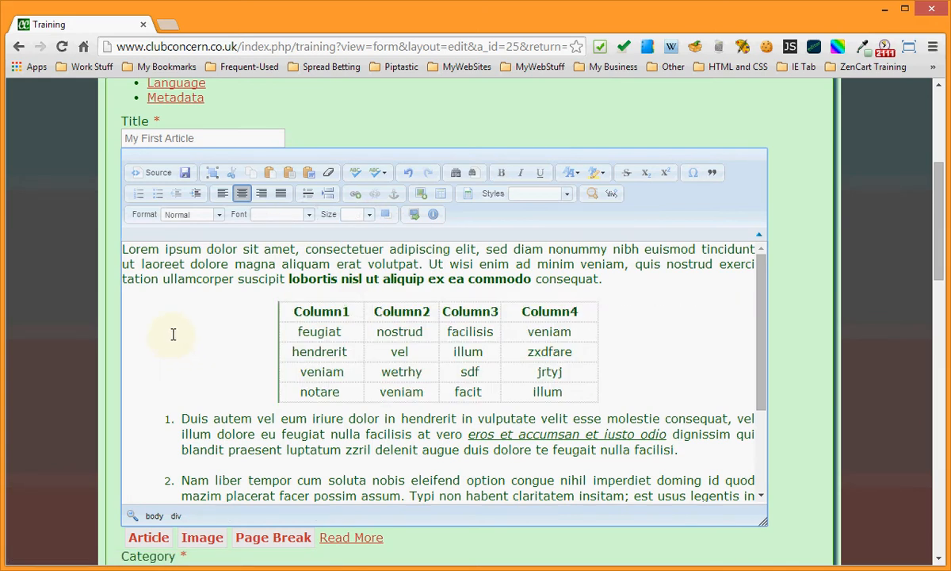
left_click(184, 277)
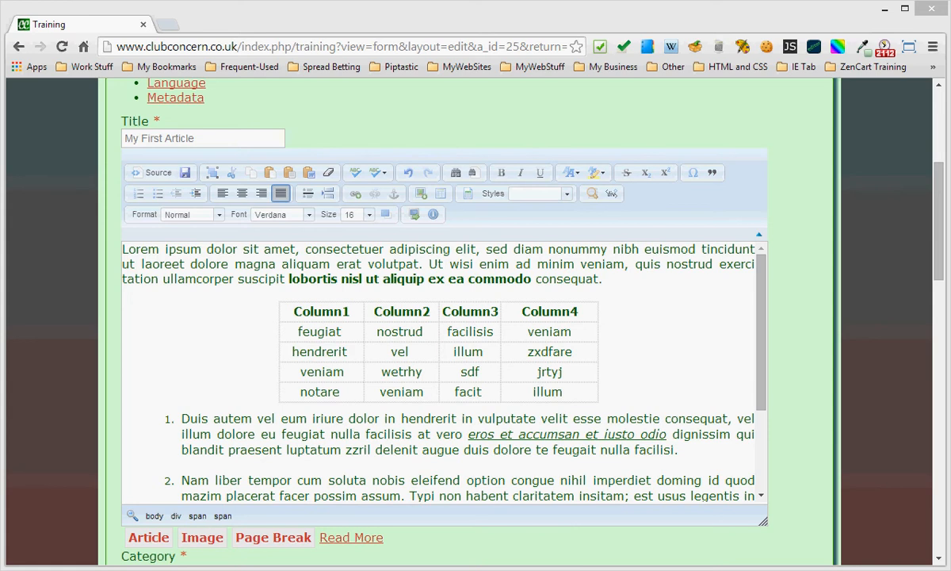
Bring up the Notepad agenda and highlight the Cell properties, Row properties and Column properties items one after another.
left_click_drag(2, 147, 234, 101)
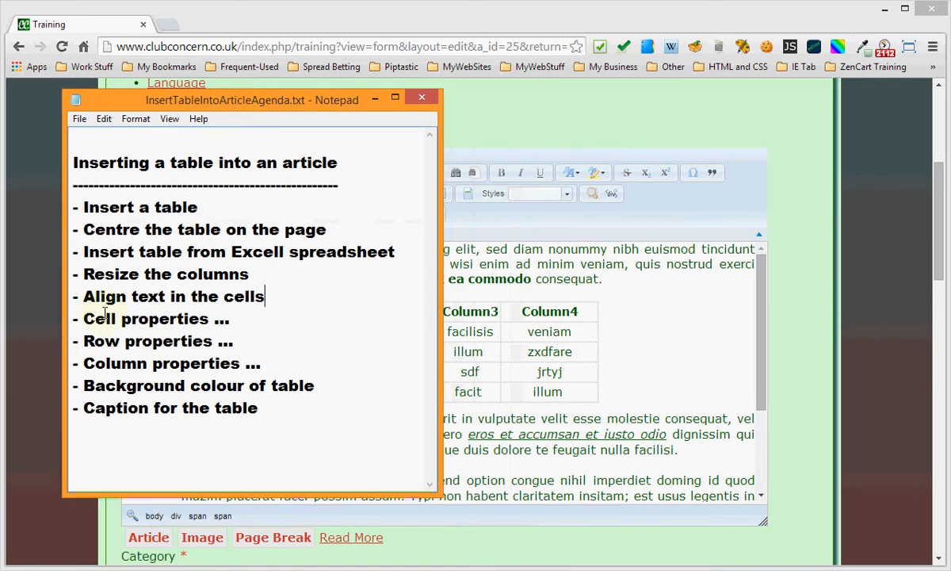
left_click_drag(83, 318, 253, 315)
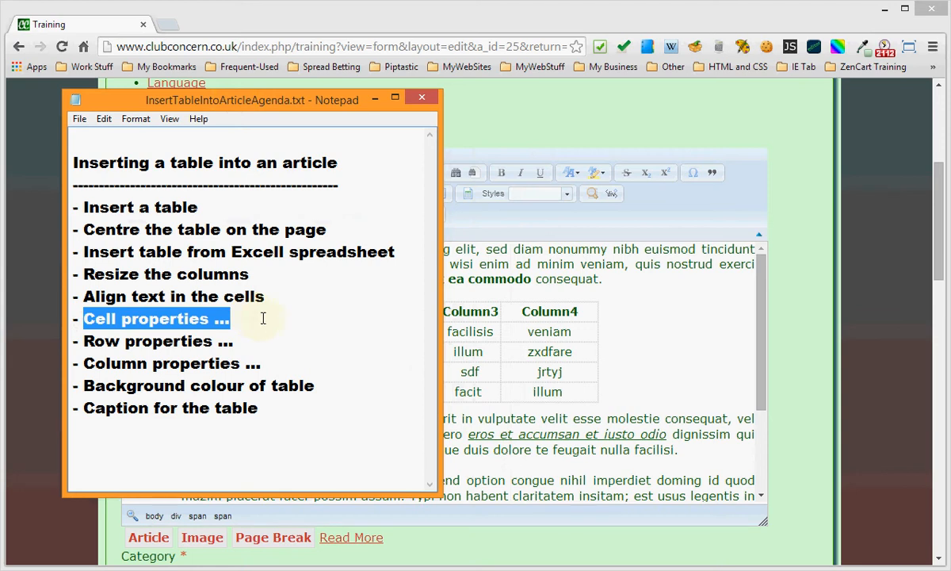
left_click_drag(84, 342, 263, 338)
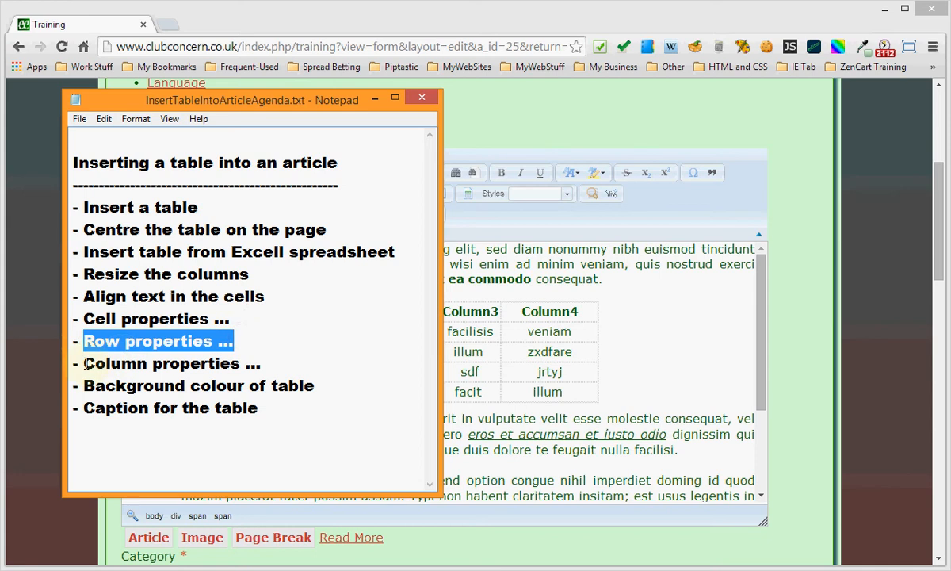
left_click_drag(85, 363, 266, 364)
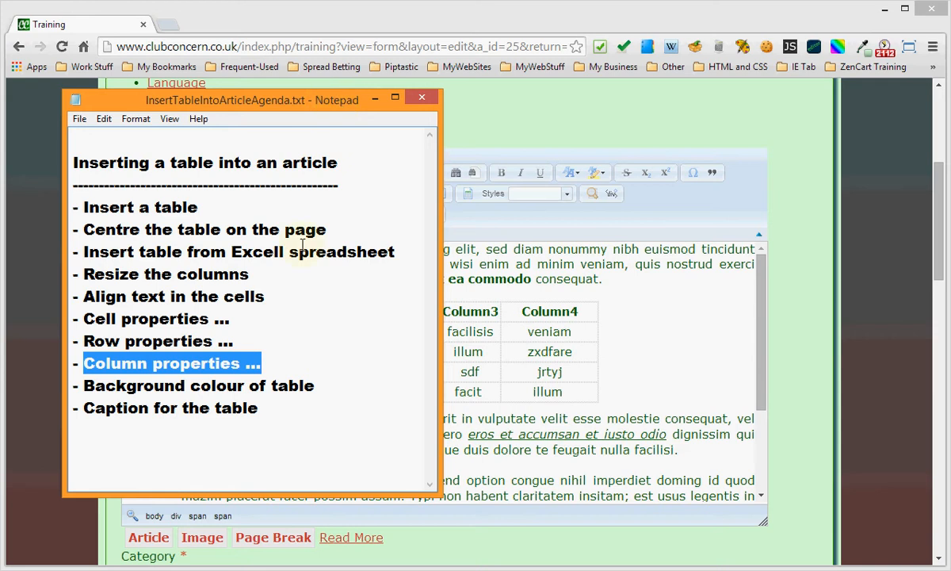
left_click(272, 367)
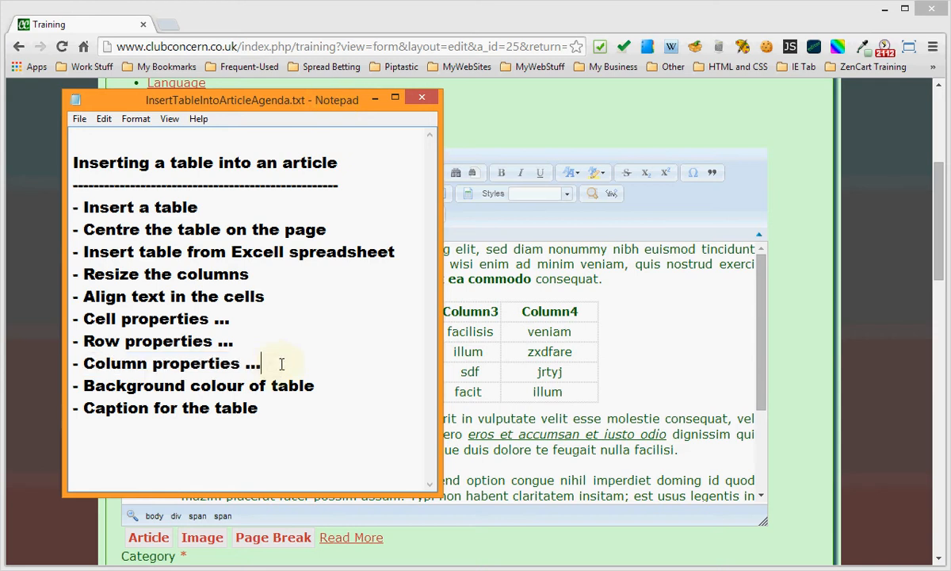
Move the agenda line "- Background colour of table" directly below "- Cell properties ..." and remove the blank line left behind.
left_click_drag(71, 386, 319, 383)
key("ctrl+c")
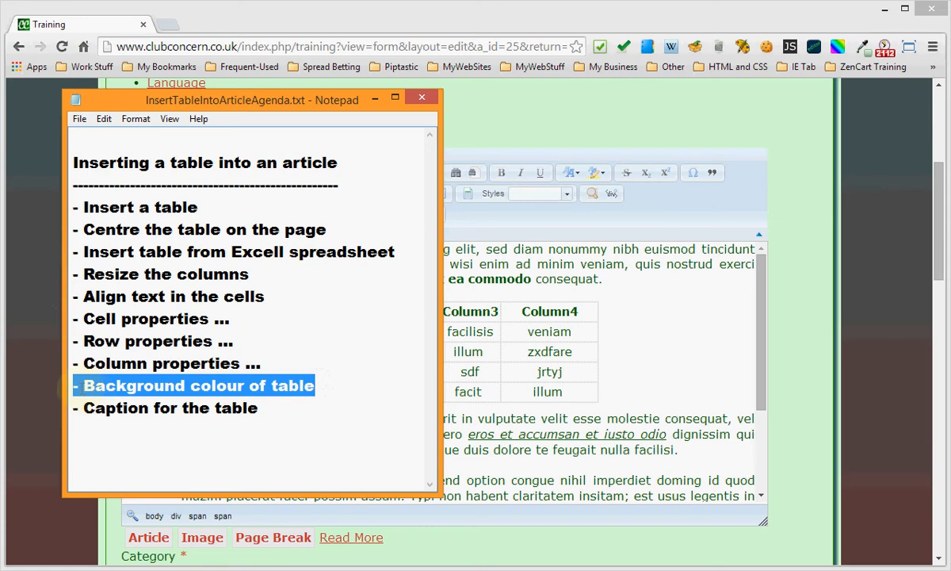
key("Delete")
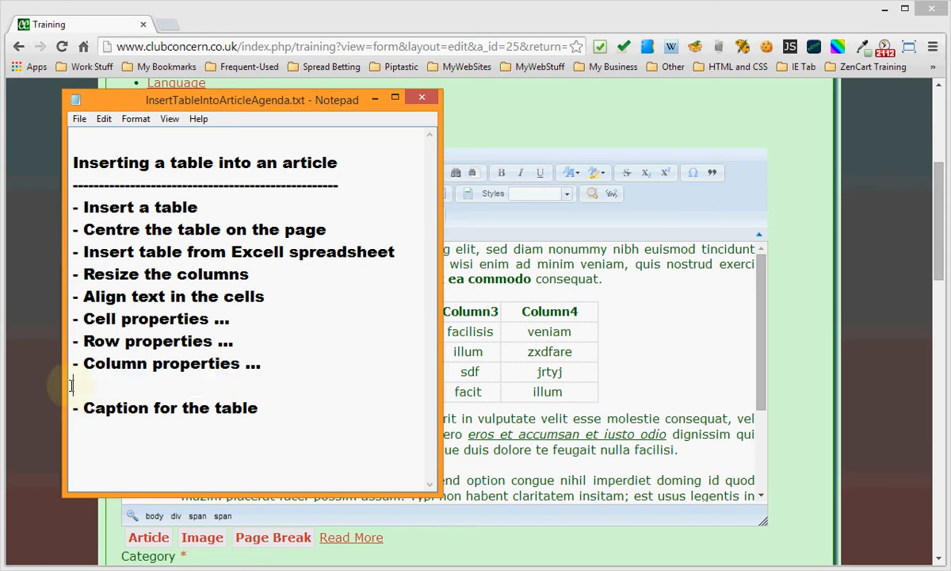
left_click(244, 313)
key("Return")
key("ctrl+v")
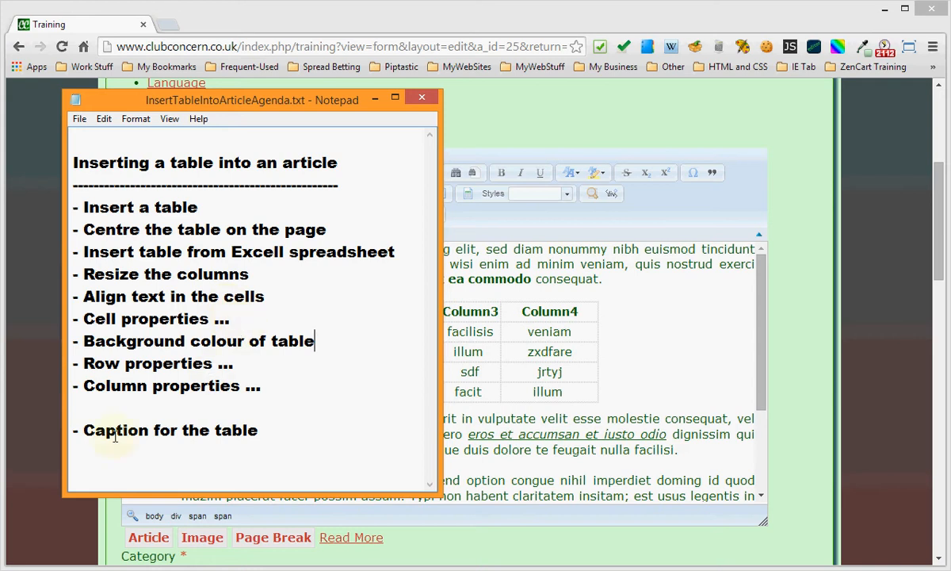
left_click(94, 408)
key("Delete")
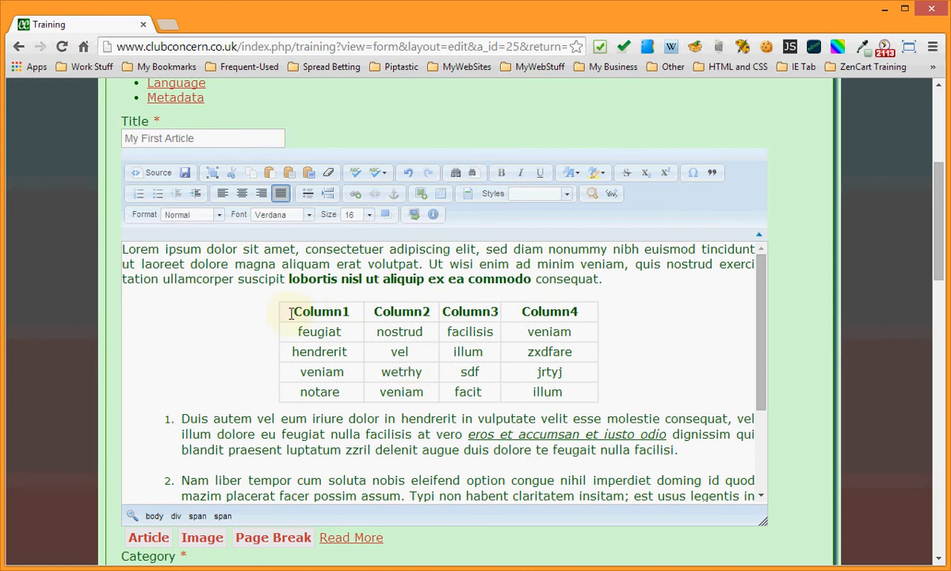
Highlight the table's header row, then the cells of Column2, and clear the selection.
left_click_drag(289, 311, 582, 311)
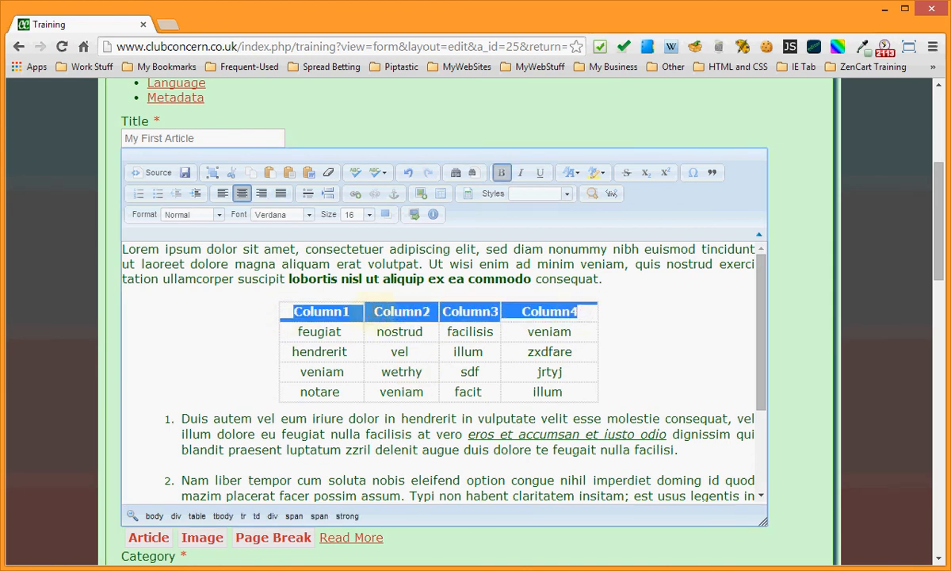
left_click(373, 311)
left_click_drag(373, 311, 428, 392)
left_click(428, 392)
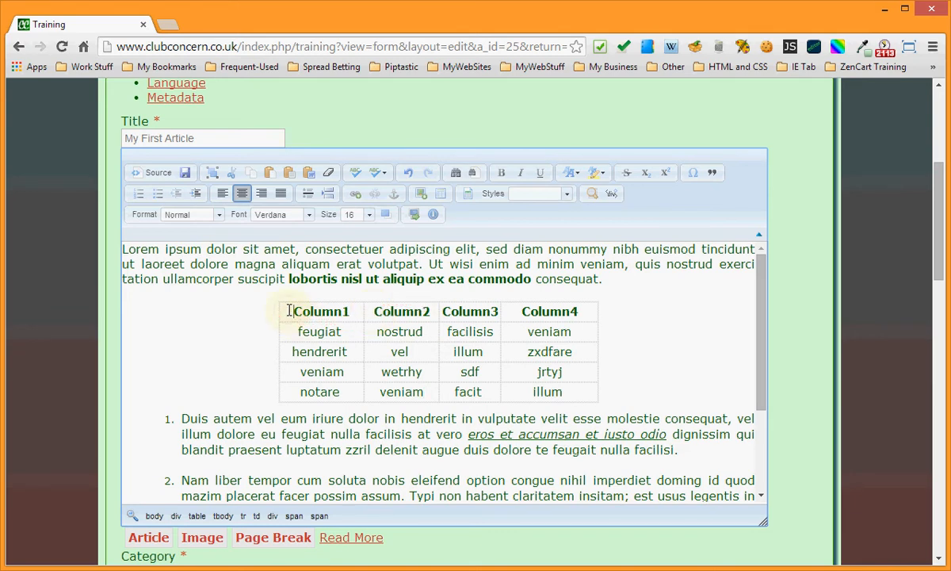
Open the cell properties for all the table's cells and dismiss the server file browser without choosing a file.
left_click_drag(291, 310, 577, 394)
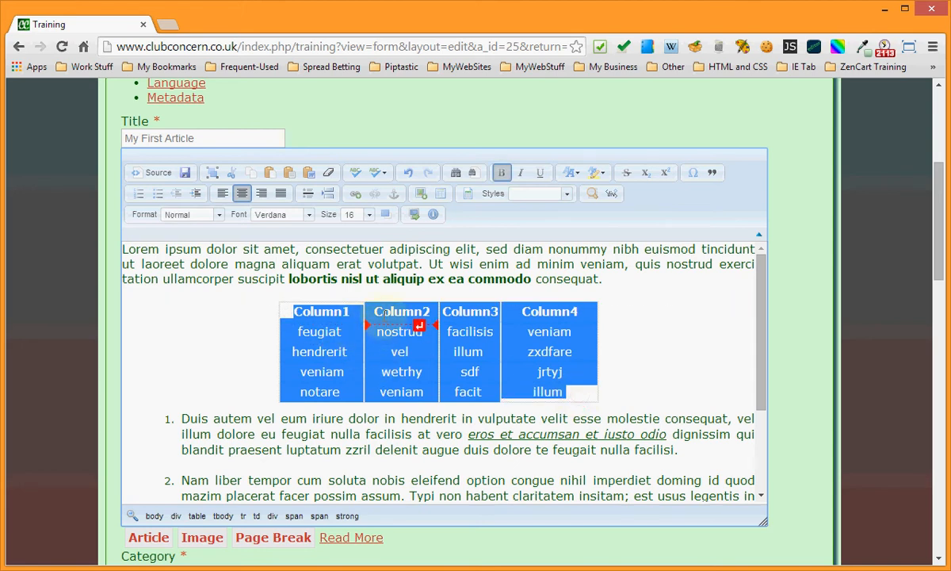
right_click(385, 312)
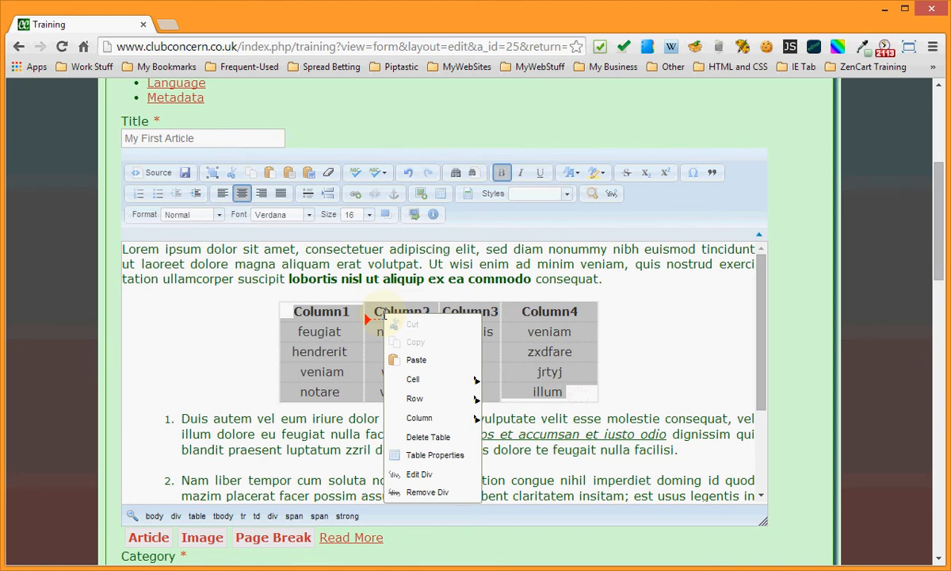
mouse_move(420, 382)
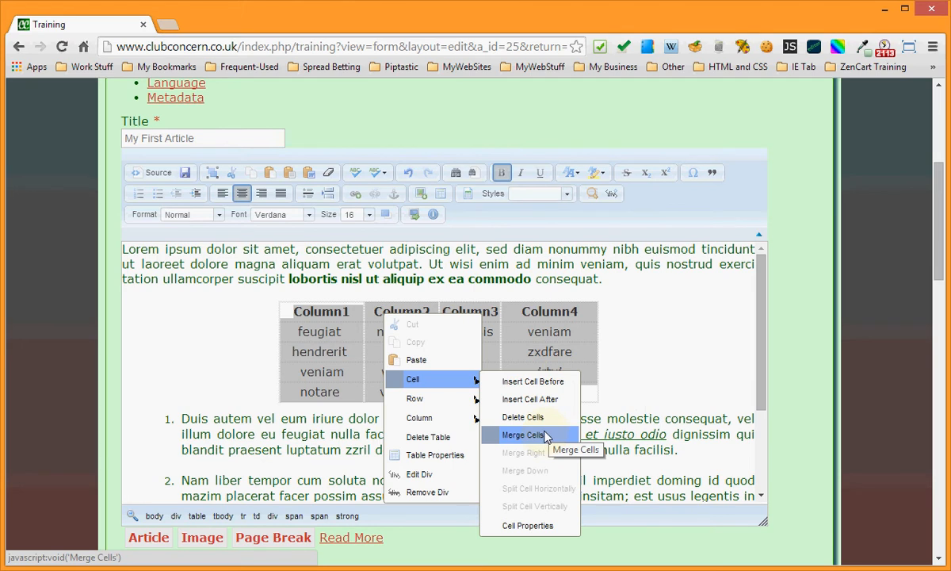
left_click(527, 526)
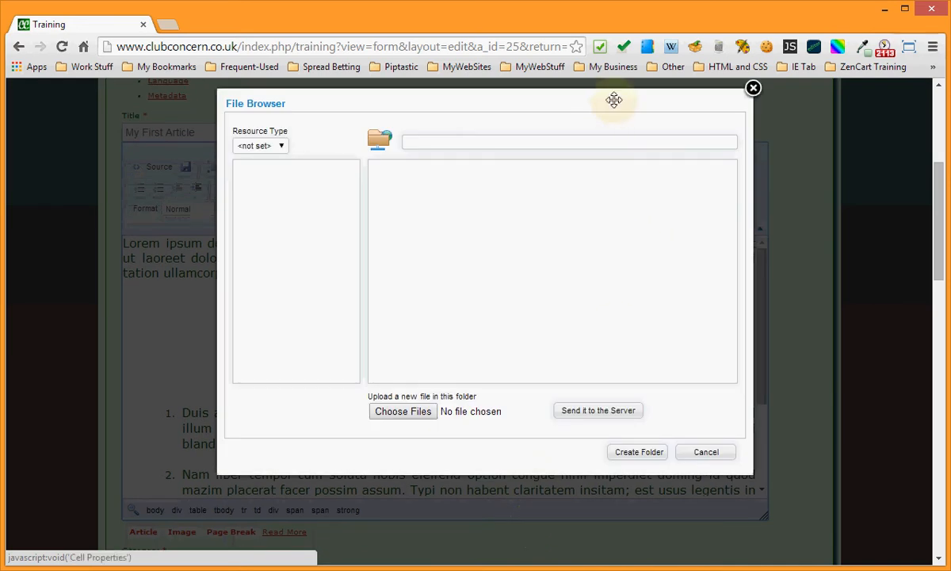
left_click_drag(615, 100, 415, 136)
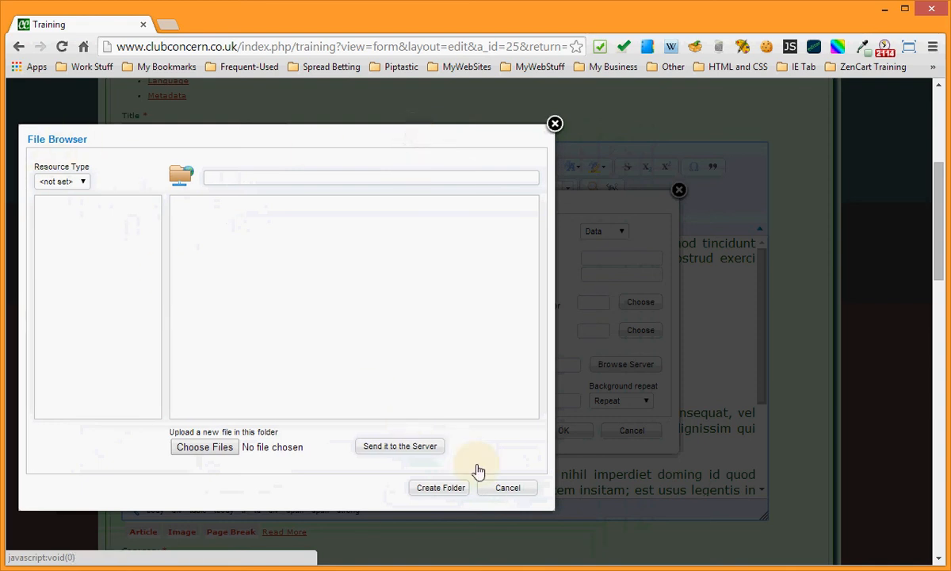
left_click(510, 490)
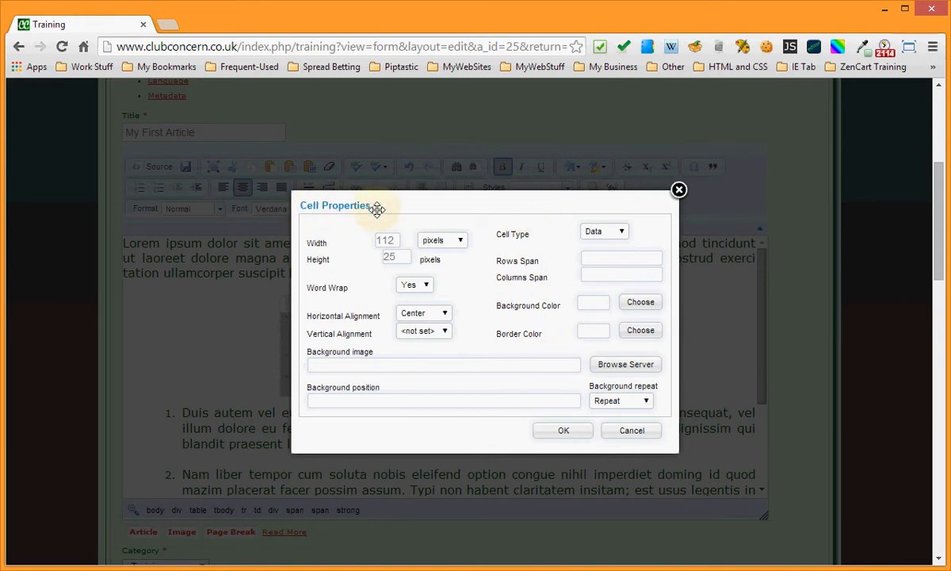
Set the vertical alignment of the selected cells to Middle.
left_click(519, 334)
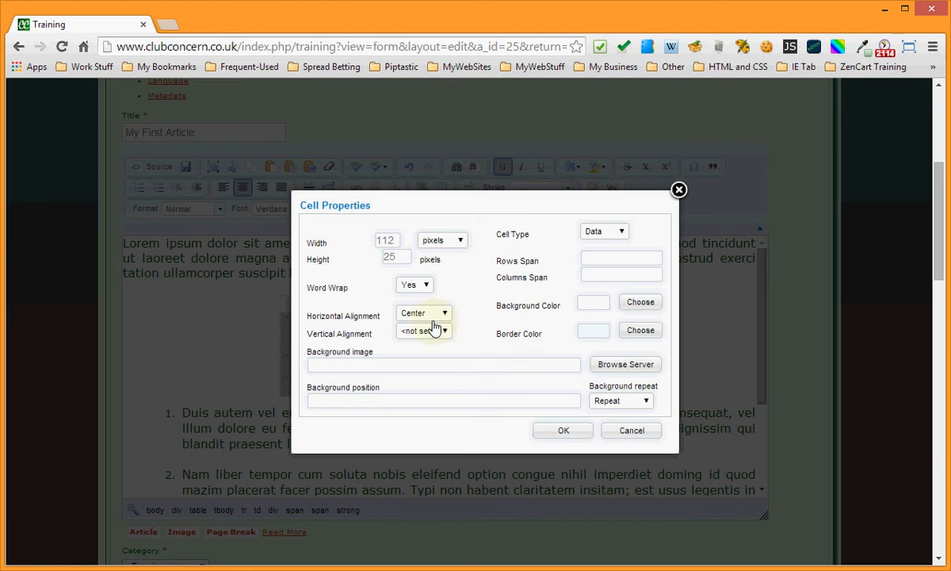
left_click(385, 240)
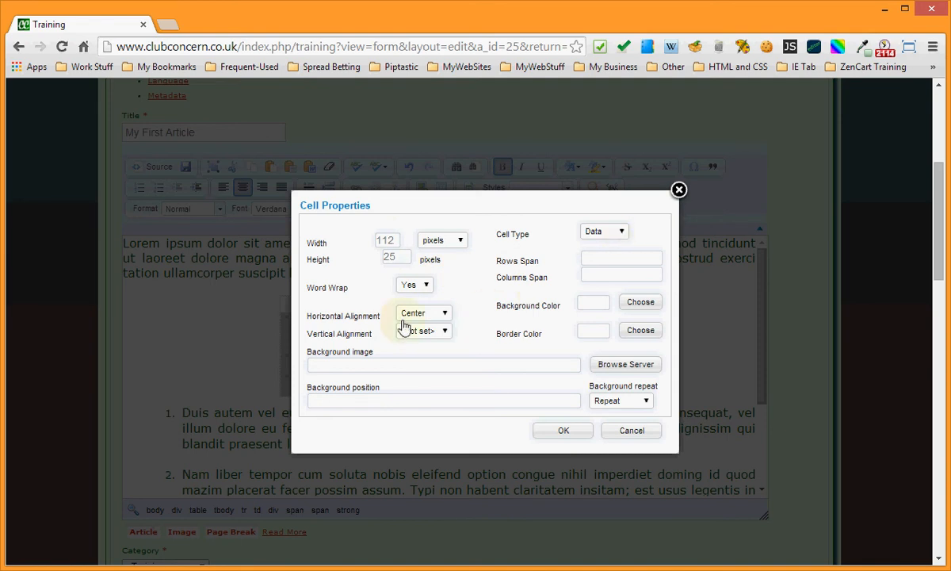
left_click(444, 332)
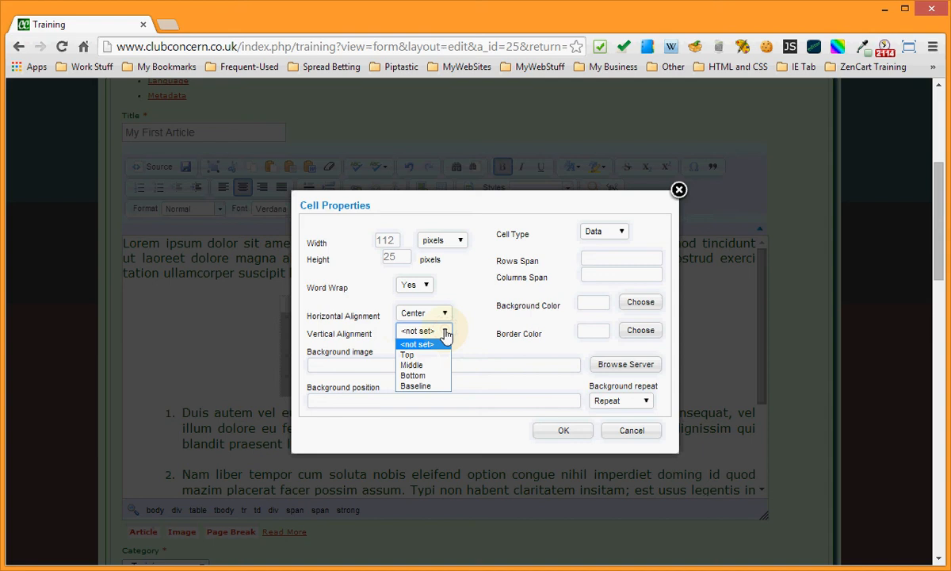
left_click(420, 367)
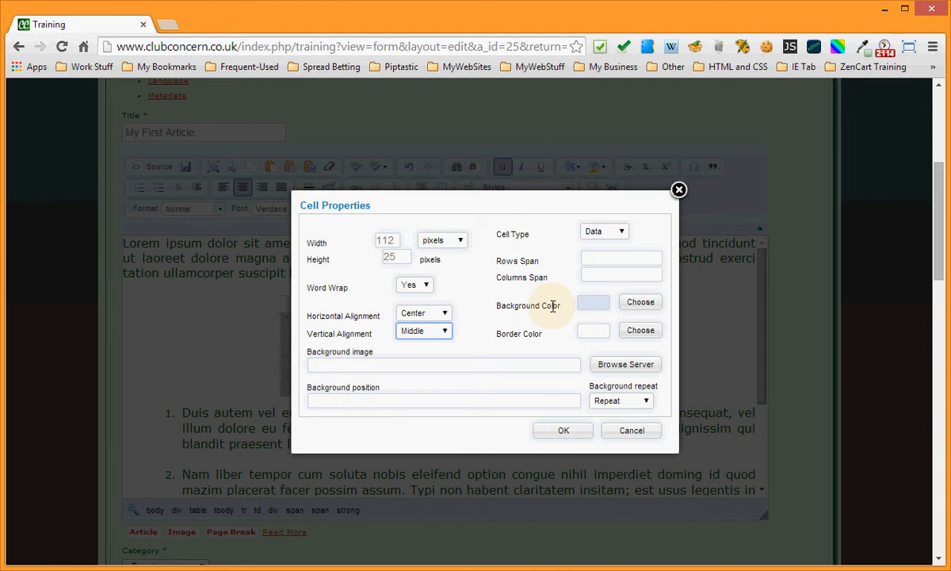
Set the selected cells' background colour to light green #99ff99 and apply the cell properties.
left_click(643, 305)
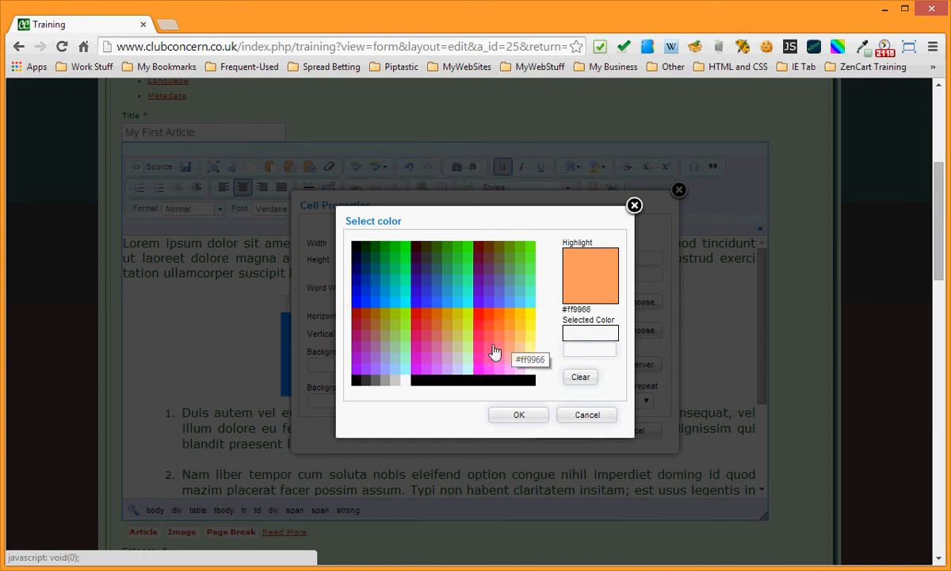
left_click(405, 355)
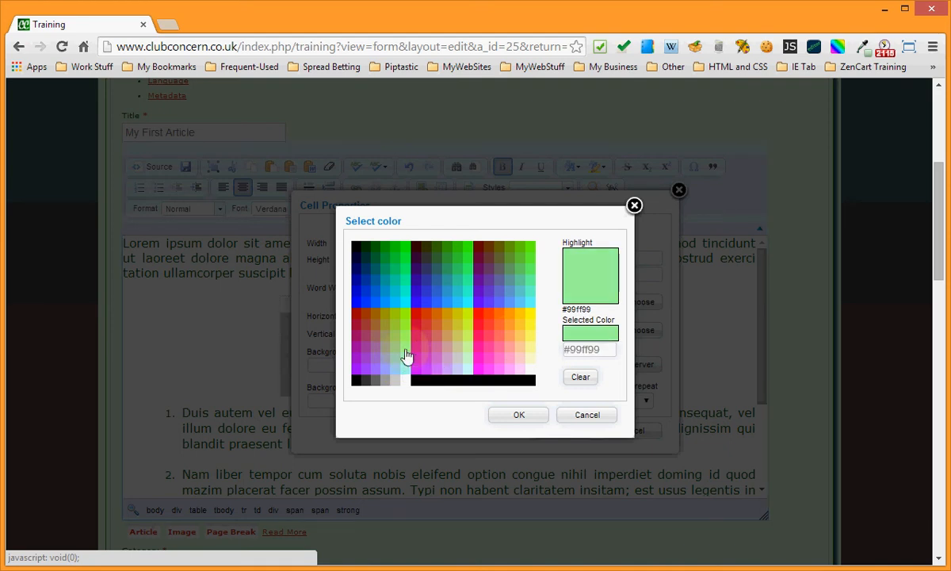
left_click(521, 415)
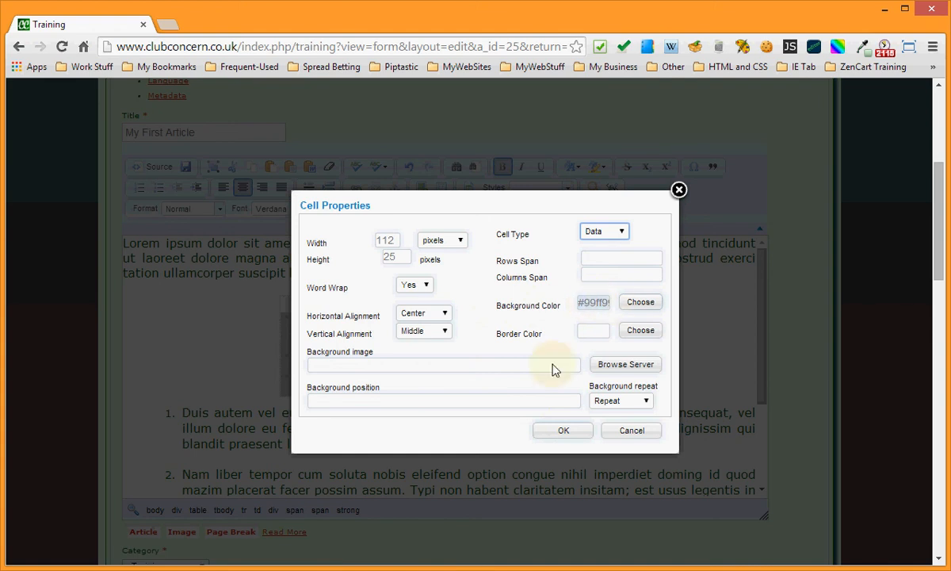
left_click(560, 431)
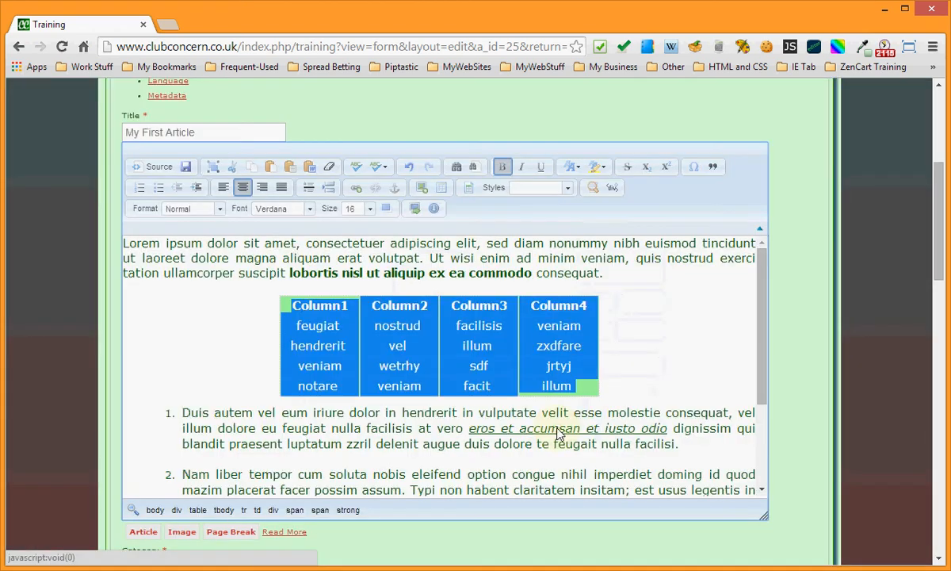
Set the table's cell spacing to 5, clear its border size and apply the table properties.
left_click(673, 346)
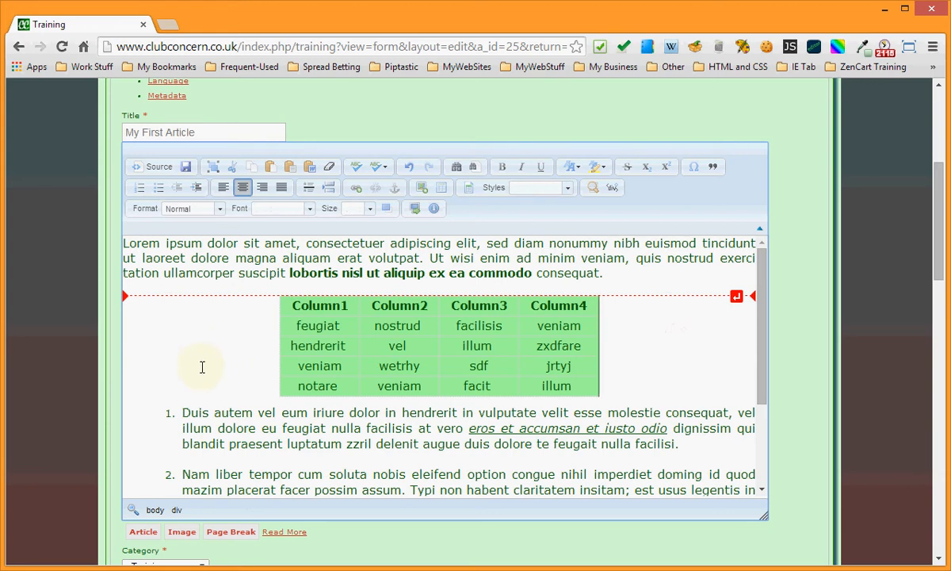
right_click(295, 325)
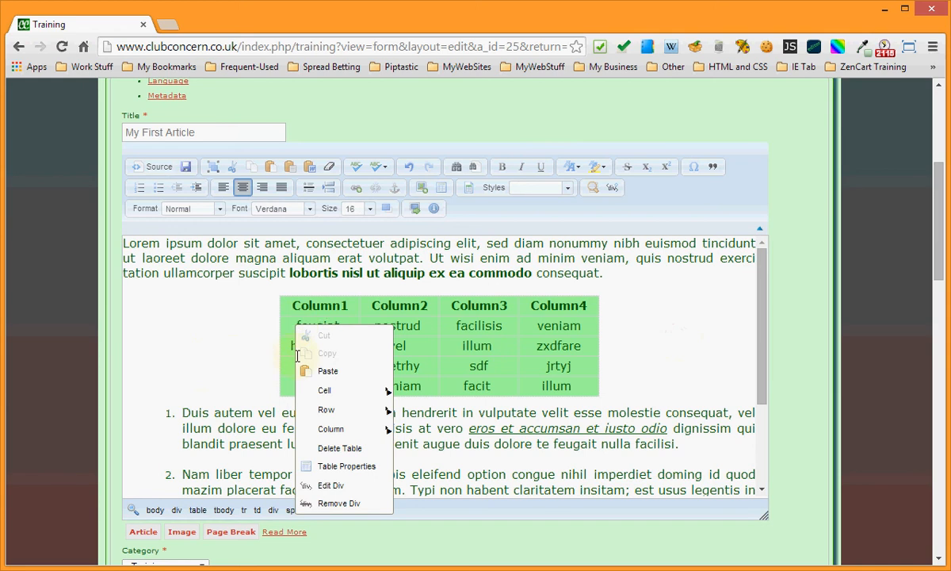
left_click(331, 468)
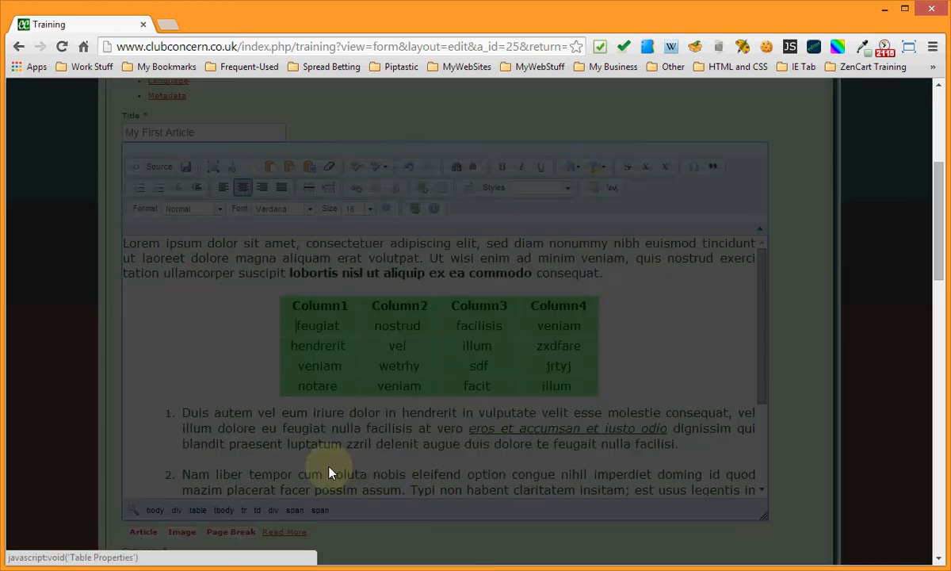
double_click(486, 331)
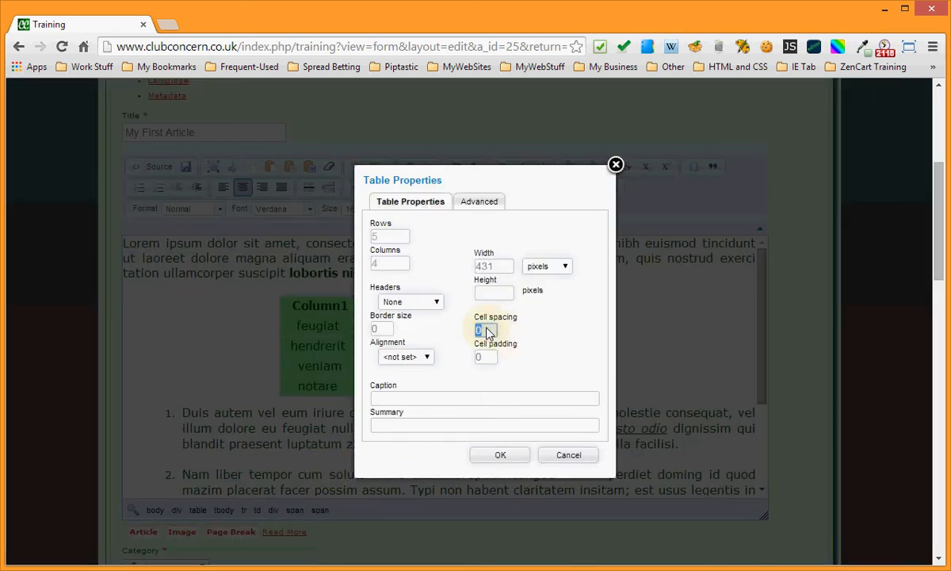
type("5")
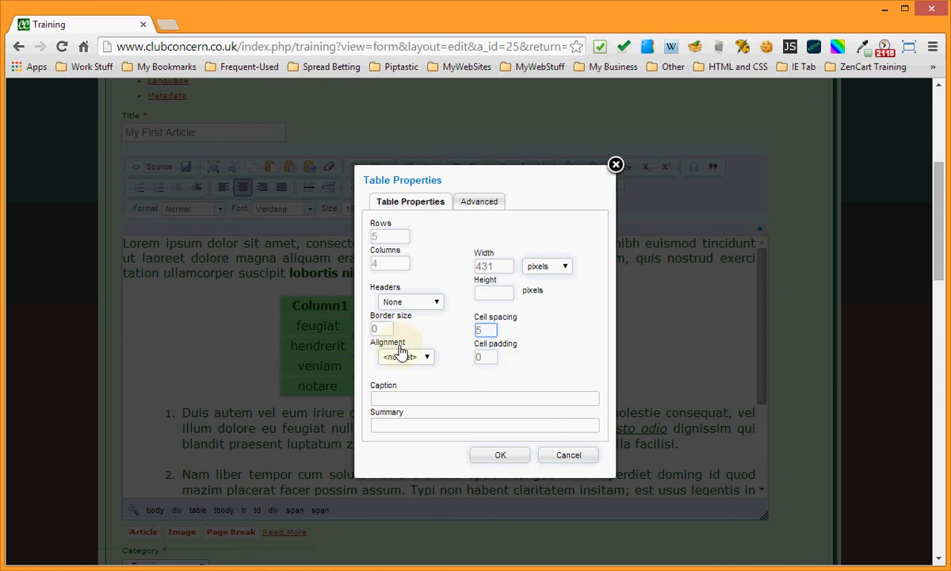
double_click(383, 328)
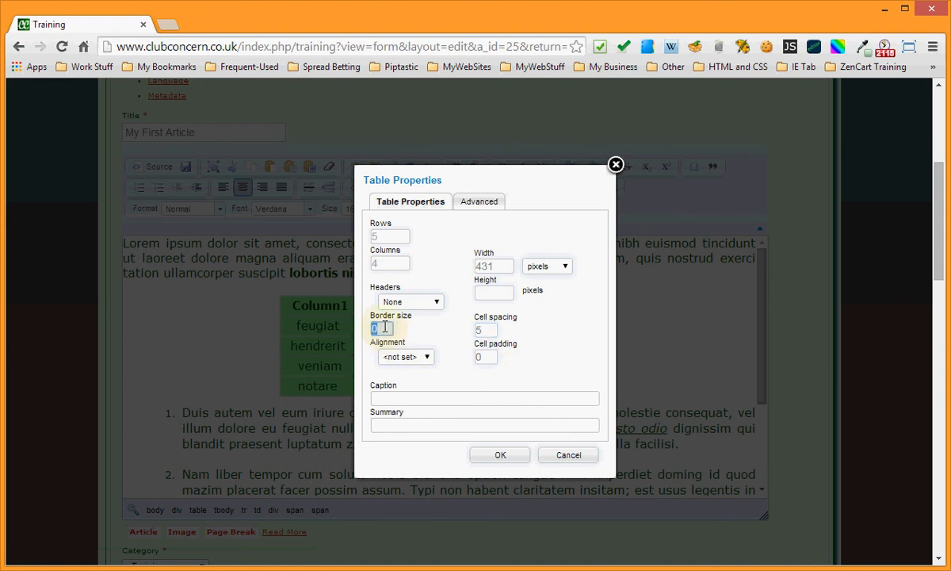
type("1")
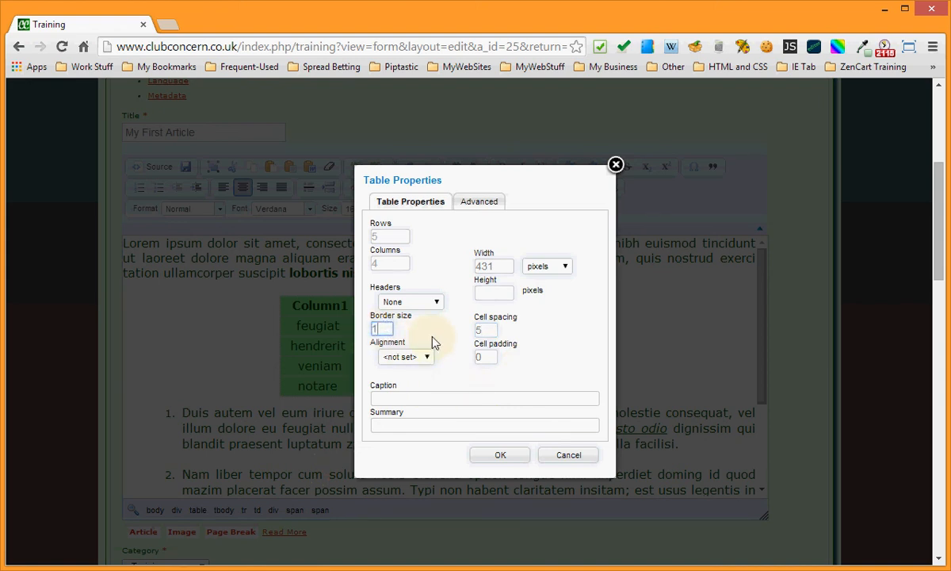
key("BackSpace")
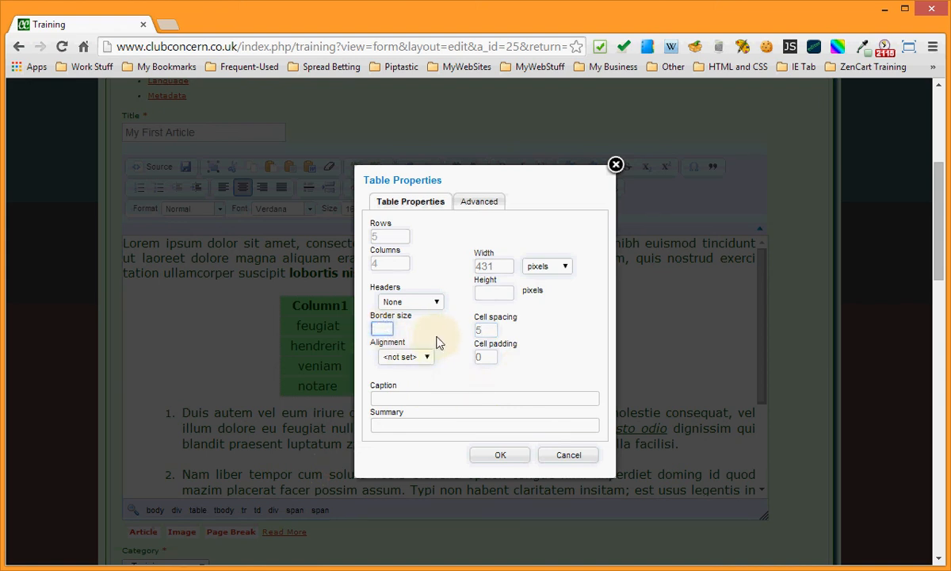
left_click(501, 456)
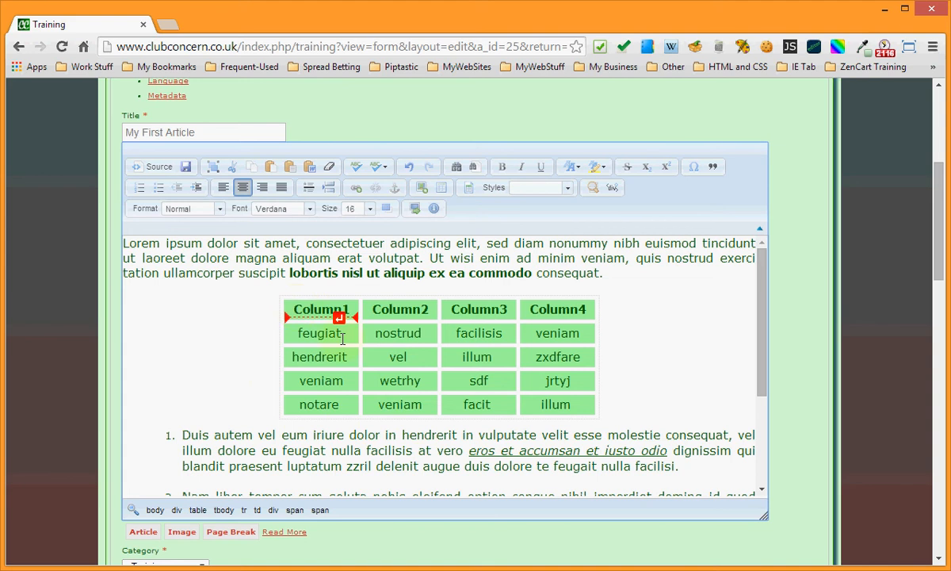
Insert a cell before the "vel" cell in Column2, and undo the insertion.
right_click(385, 358)
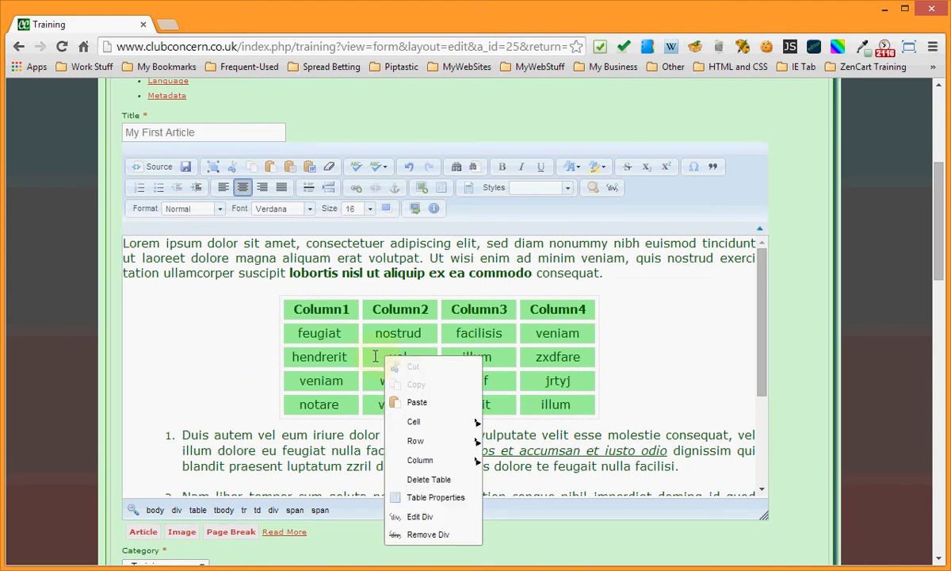
left_click(376, 356)
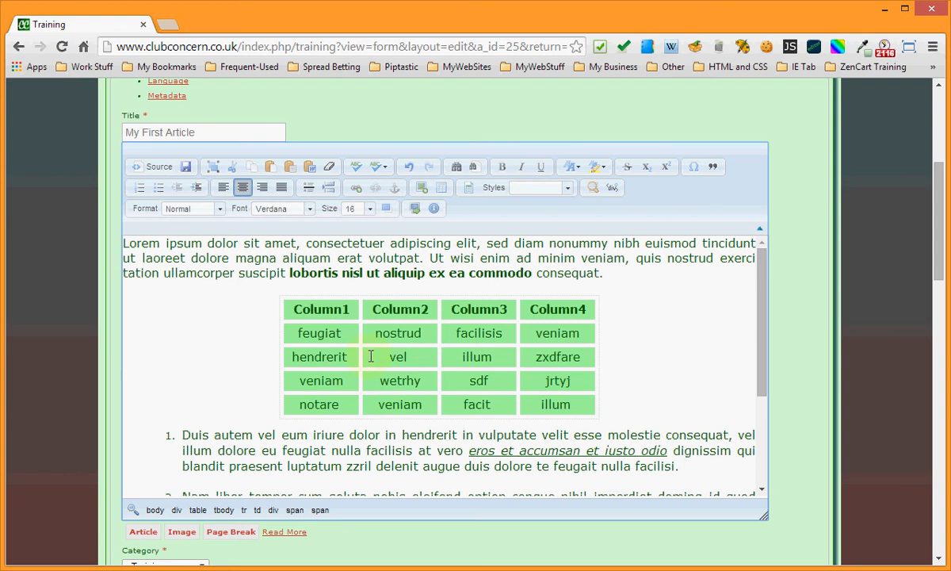
right_click(371, 357)
mouse_move(412, 431)
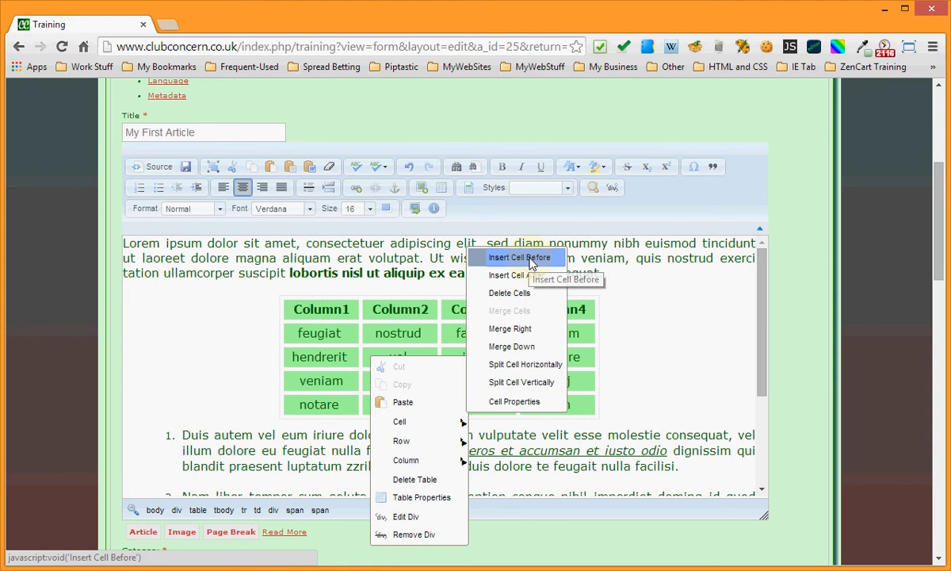
left_click(529, 261)
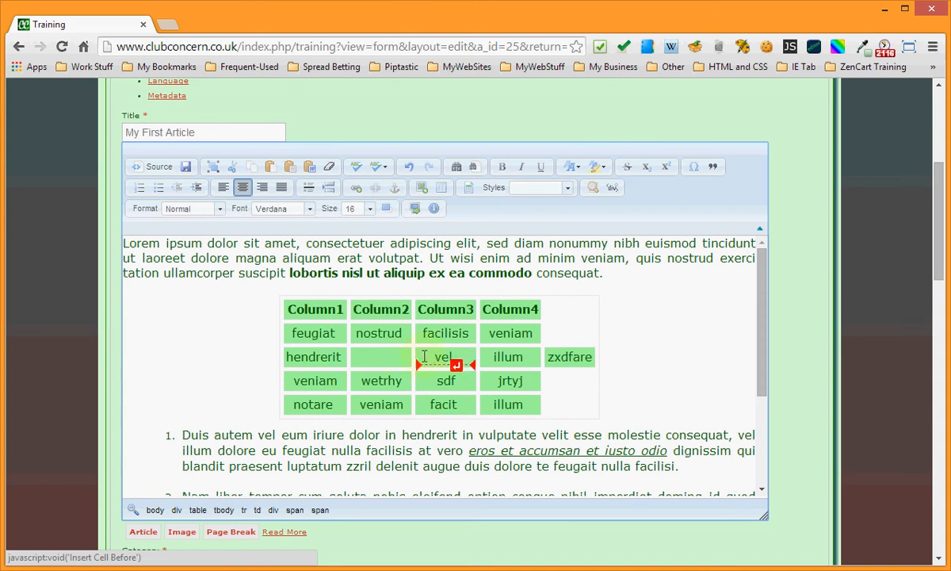
left_click(409, 169)
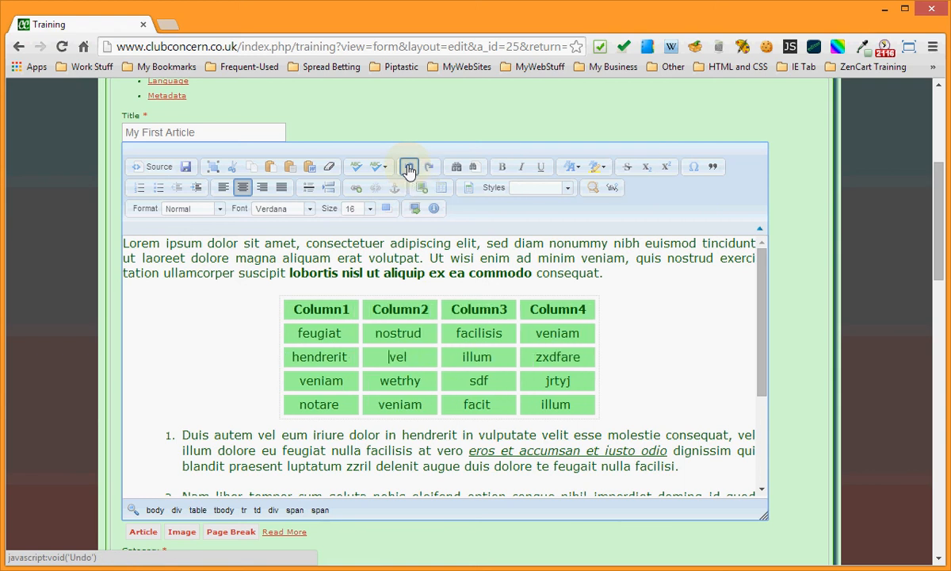
Insert a cell after the "vel" cell in Column2, and undo the insertion.
right_click(381, 354)
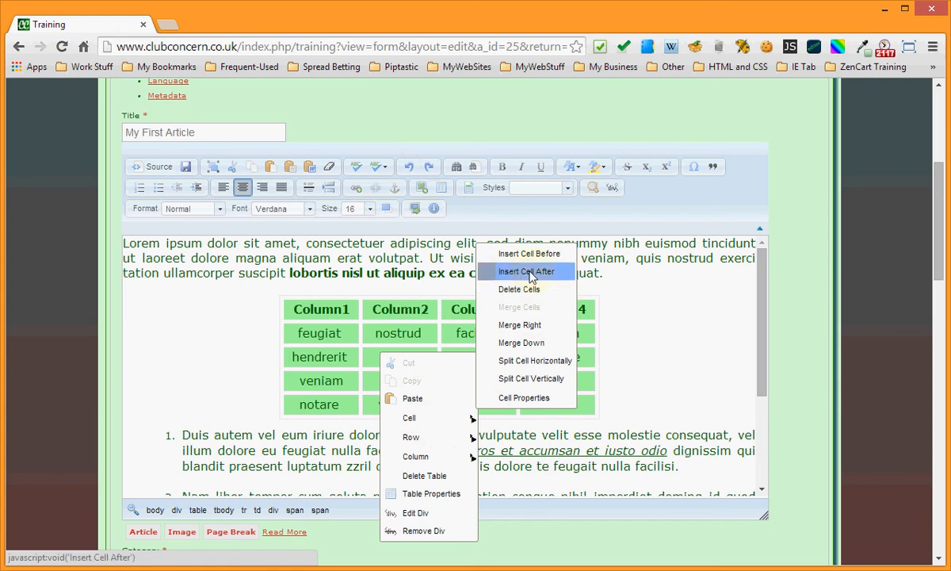
left_click(530, 274)
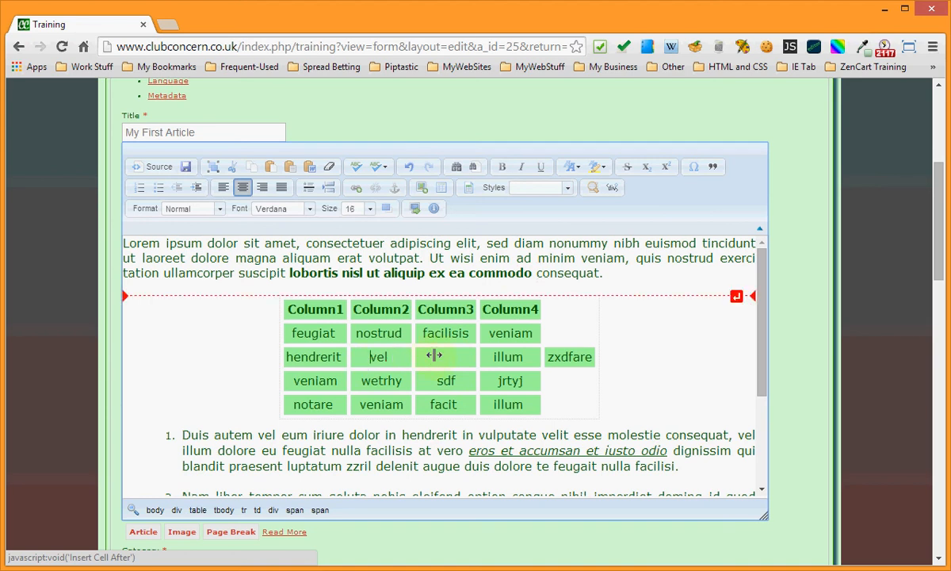
left_click(566, 363)
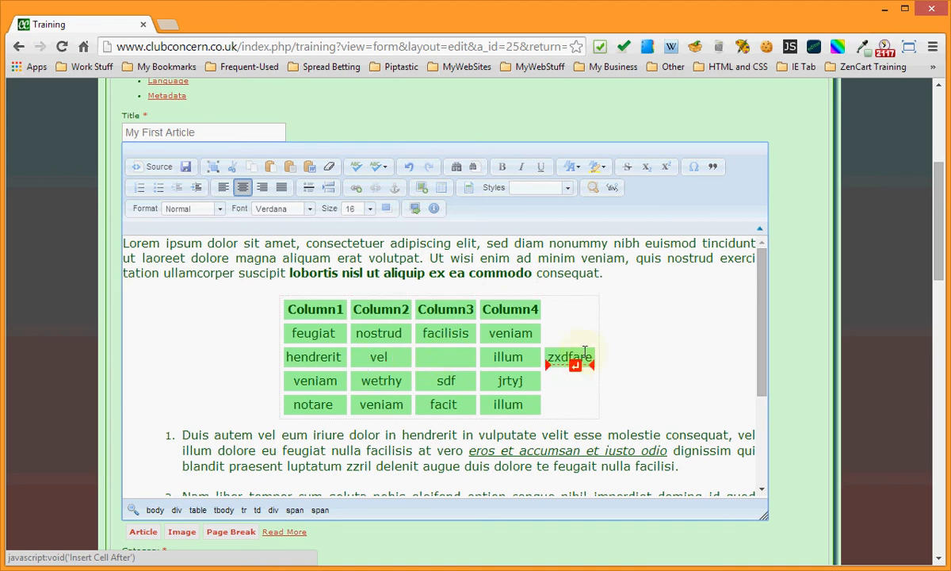
left_click(411, 168)
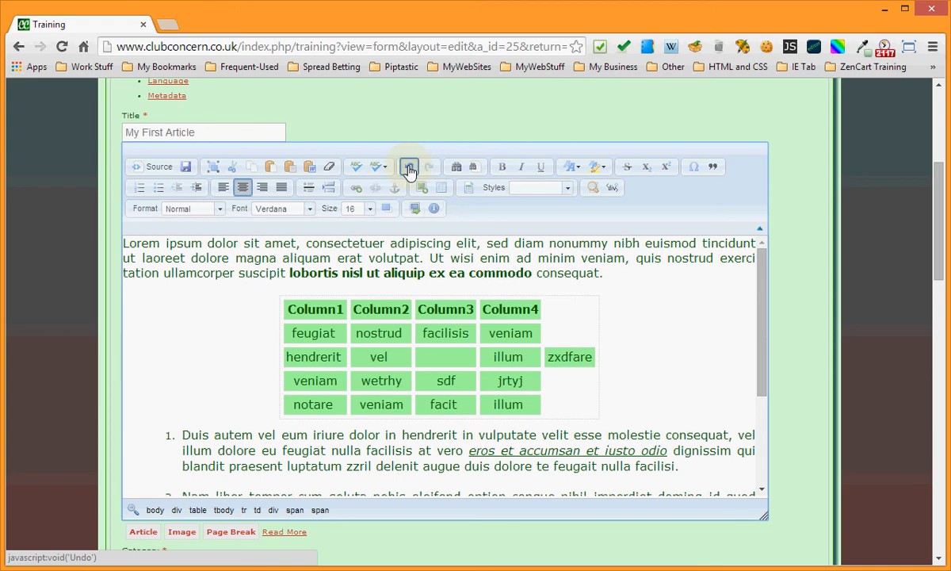
left_click(410, 171)
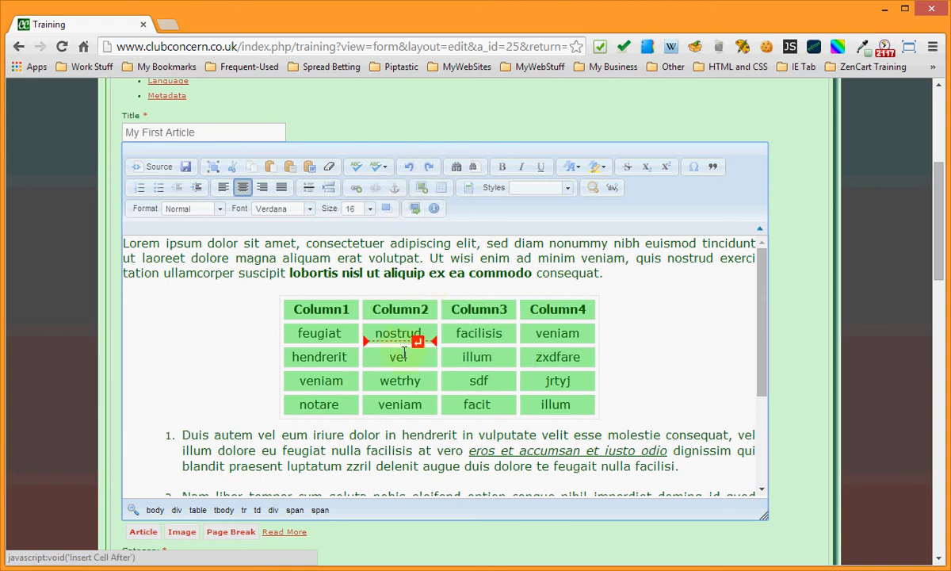
Delete the "vel" cell from the table, and undo the deletion.
left_click(416, 352)
right_click(415, 358)
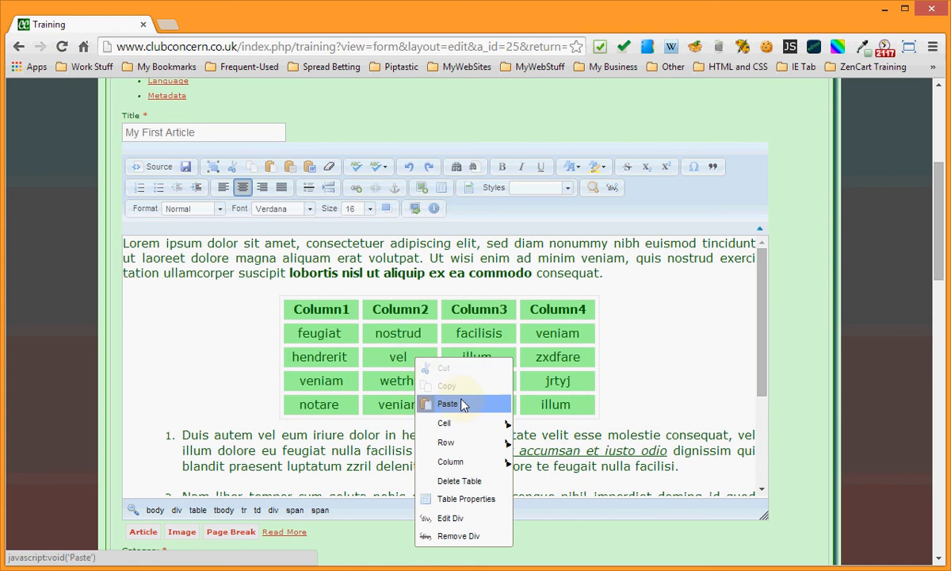
mouse_move(459, 426)
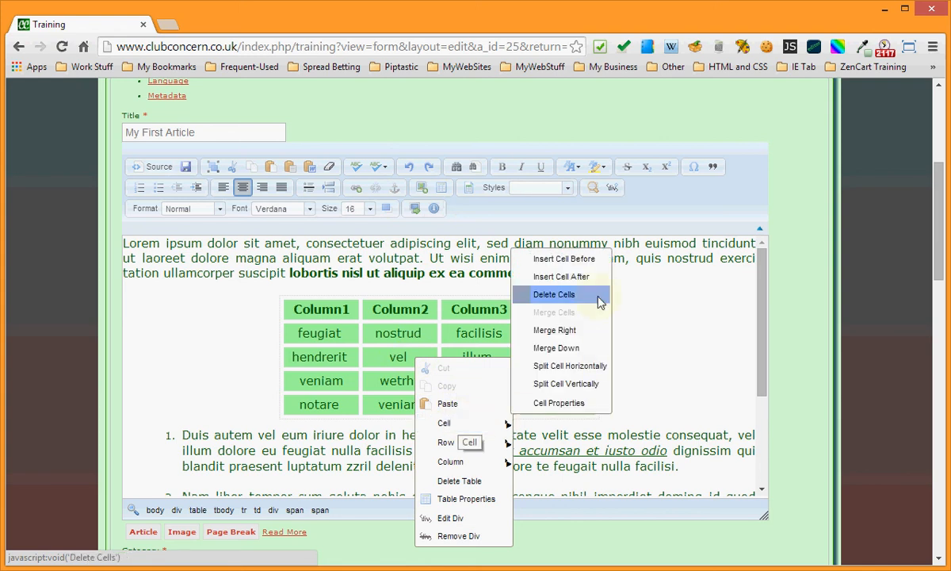
left_click(550, 295)
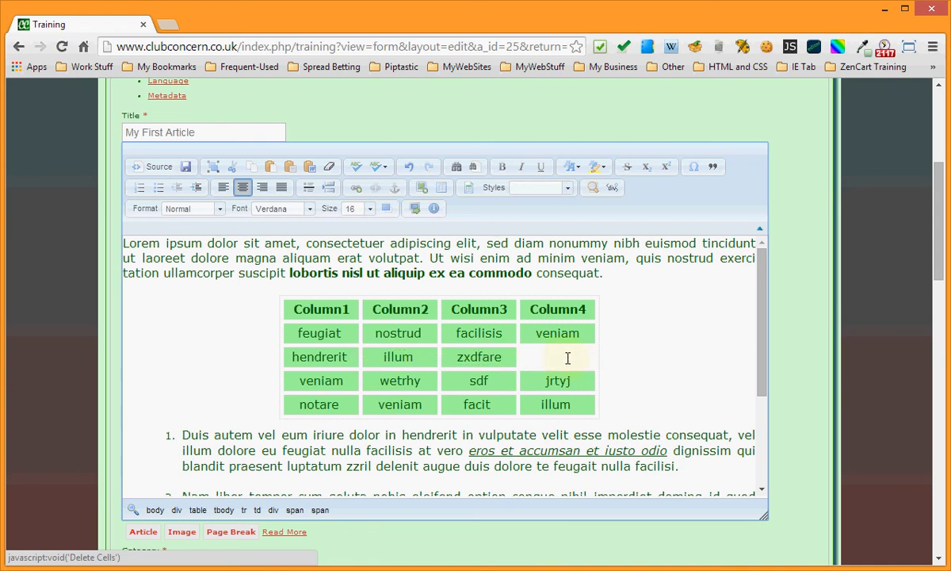
left_click(409, 168)
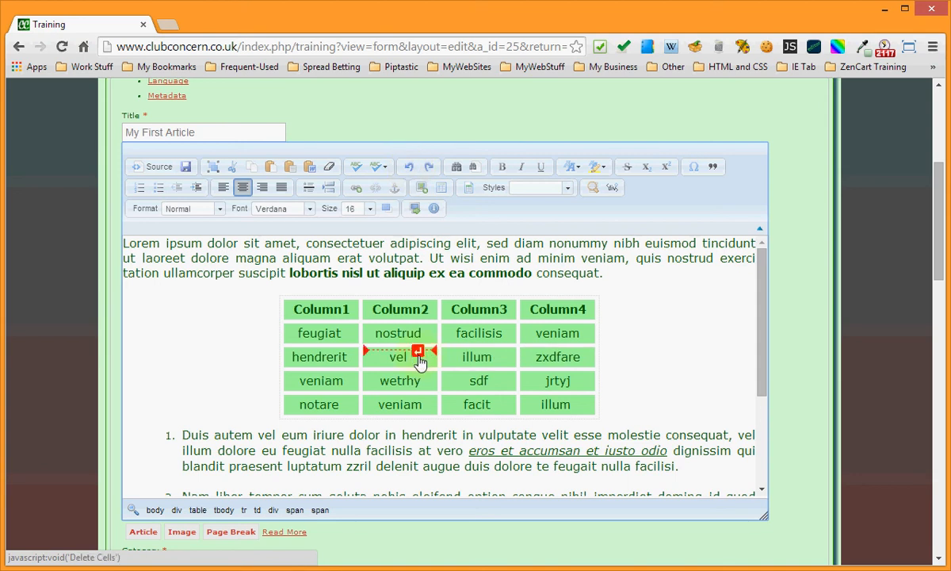
Split the "vel" cell horizontally, and undo the split.
right_click(425, 360)
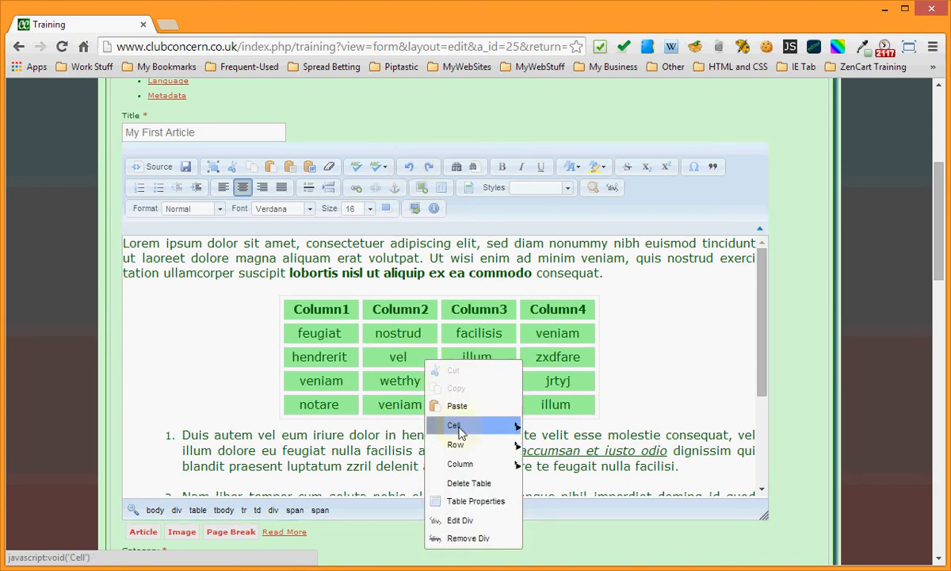
mouse_move(465, 430)
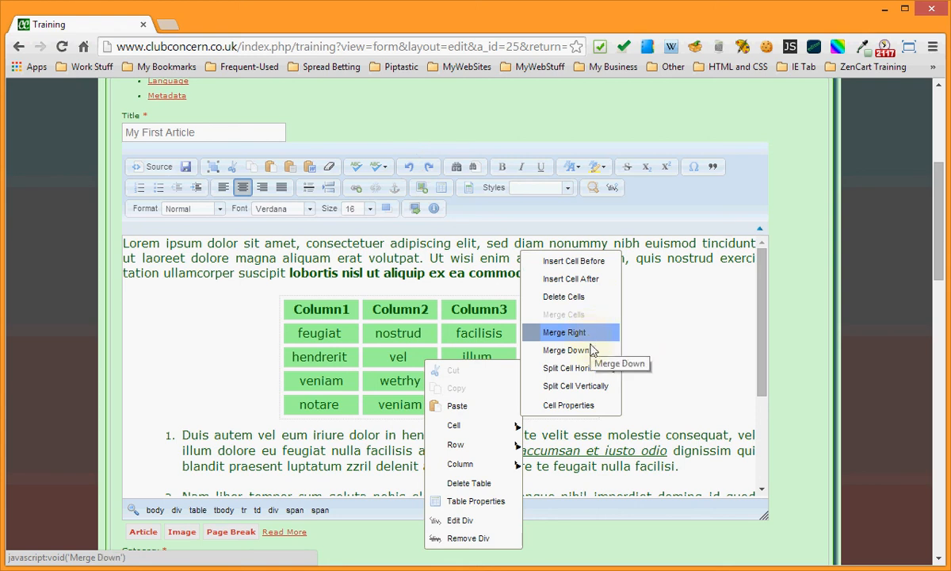
left_click(571, 373)
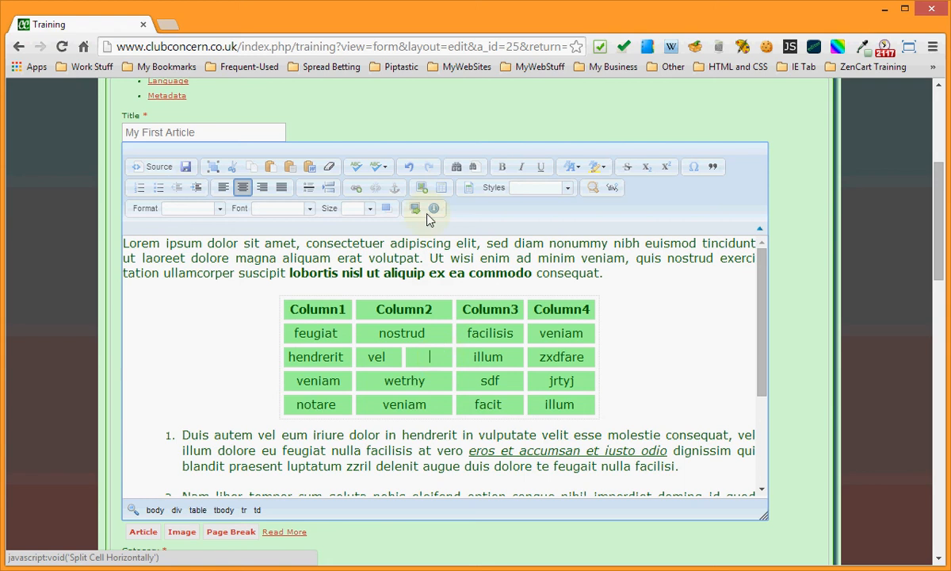
left_click(409, 167)
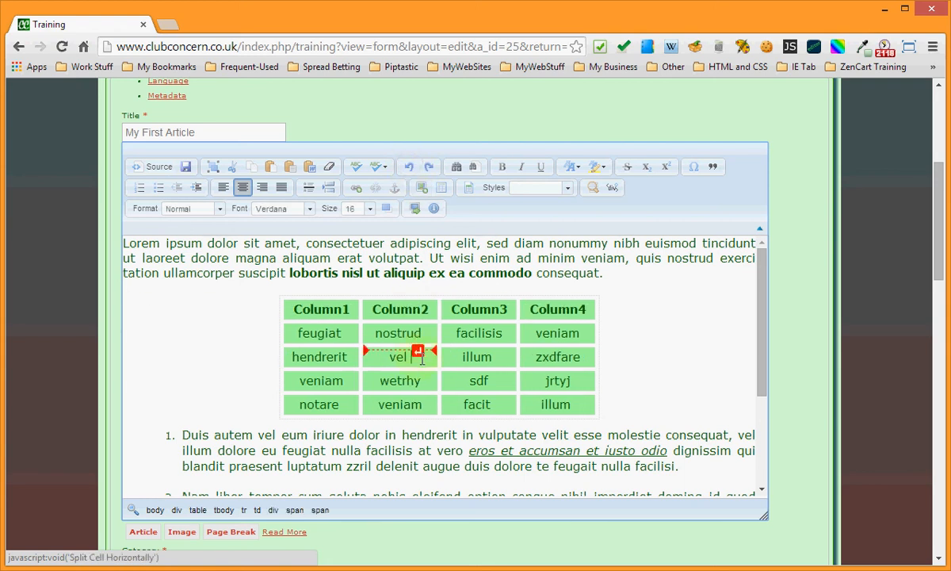
Insert a row after the "hendrerit" row, and undo the row insertion.
right_click(425, 358)
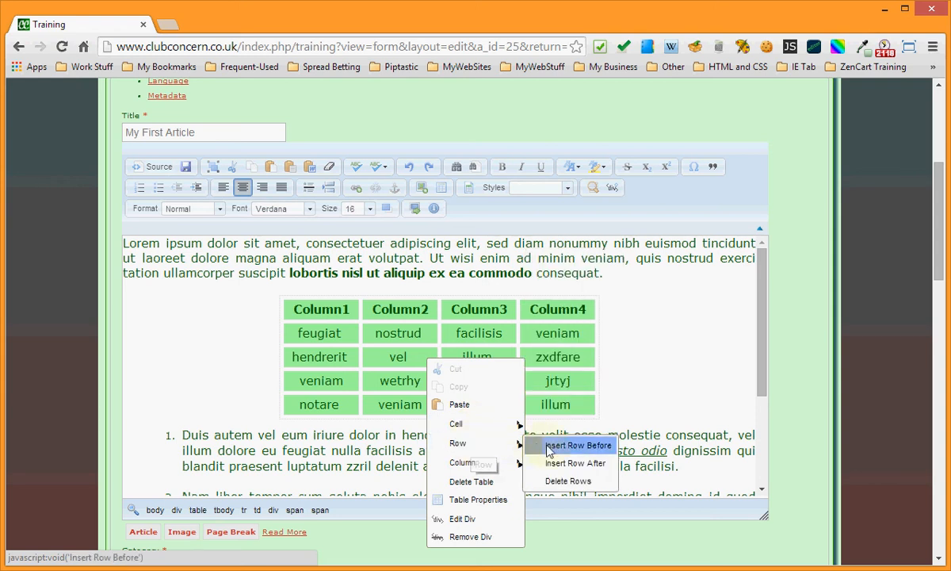
left_click(593, 466)
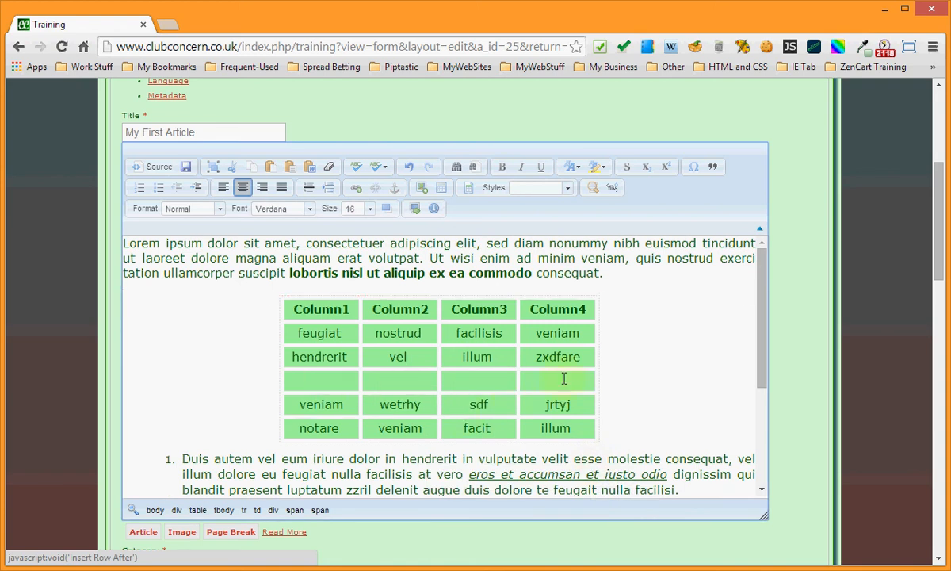
left_click(409, 167)
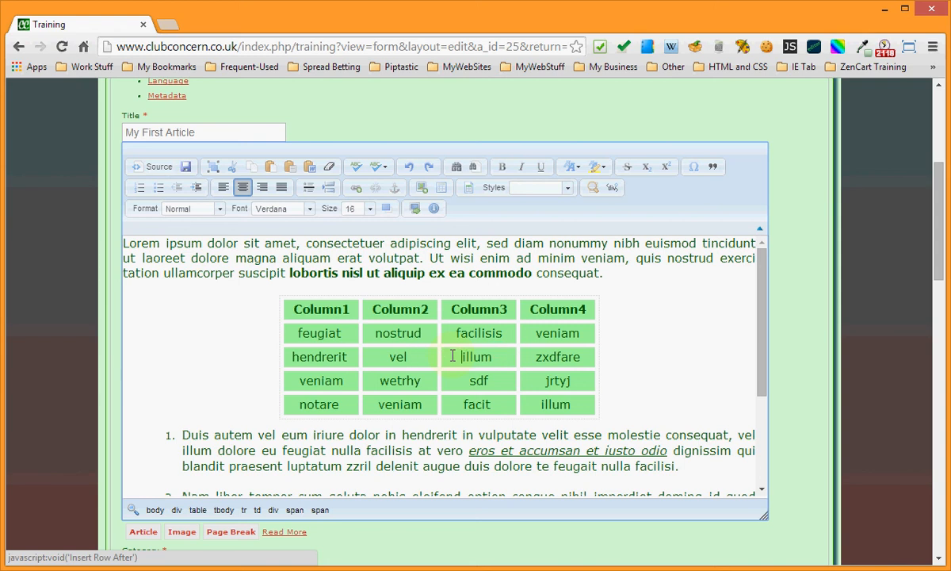
Delete Column3 from the table, and undo the column deletion.
right_click(452, 357)
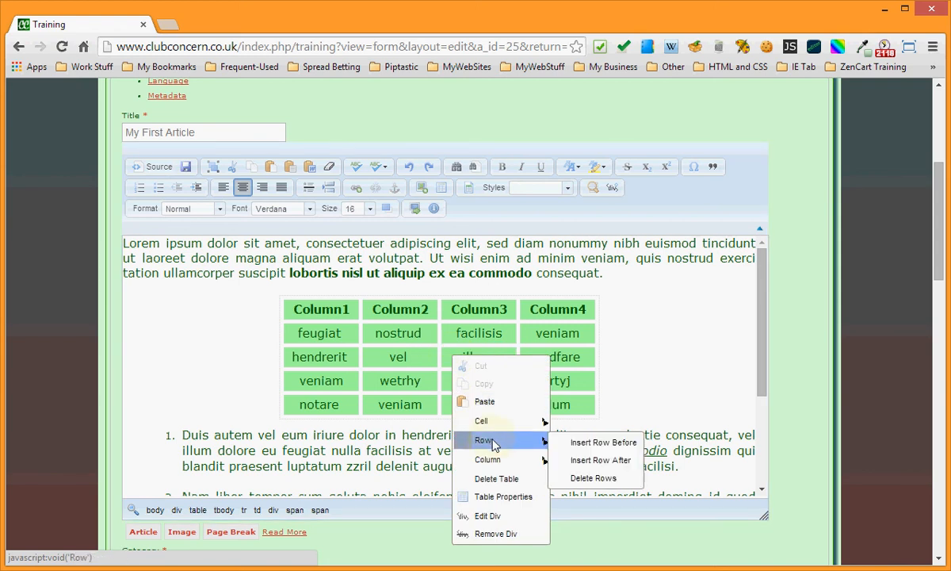
mouse_move(497, 461)
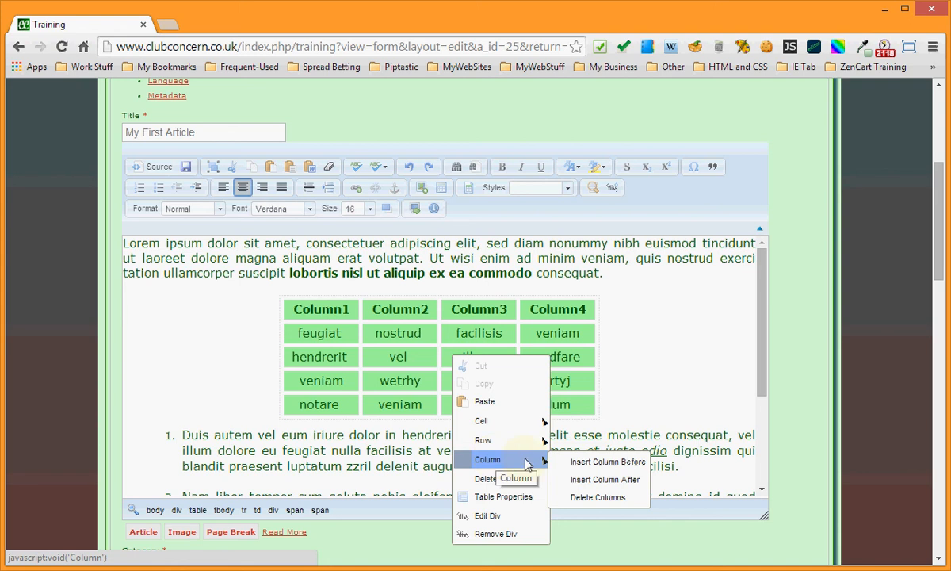
left_click(596, 498)
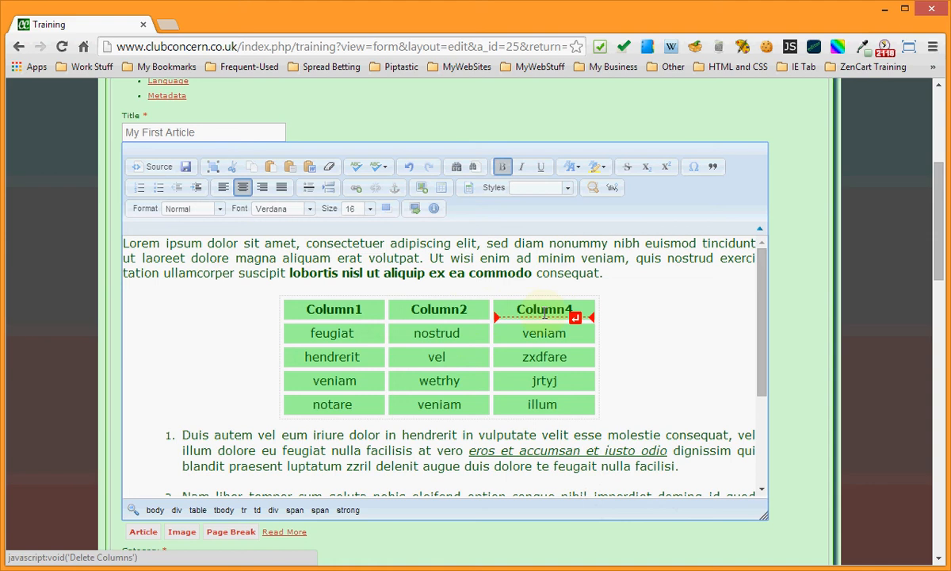
left_click(409, 168)
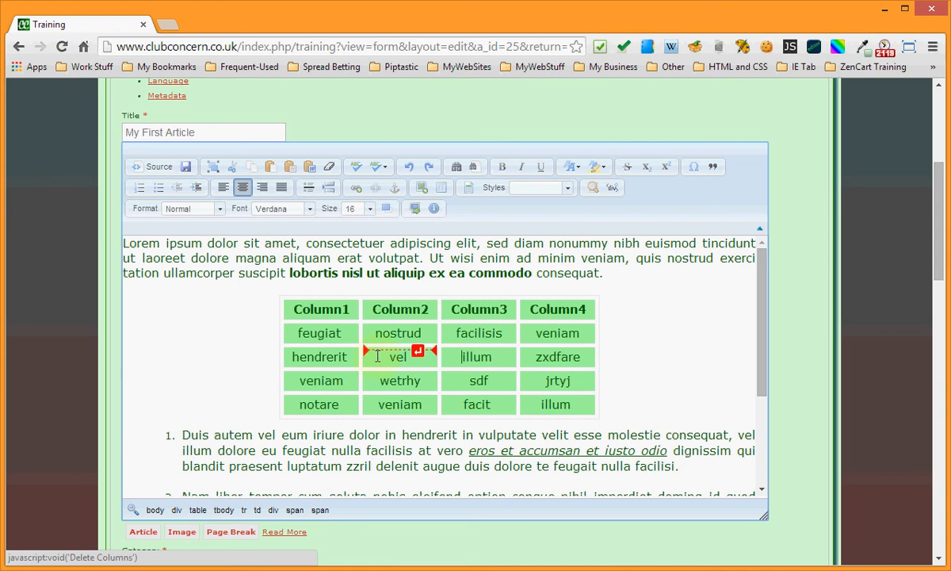
Switch to the InsertTableIntoArticleAgenda.txt agenda in Notepad and review its remaining items.
left_click_drag(4, 206, 423, 127)
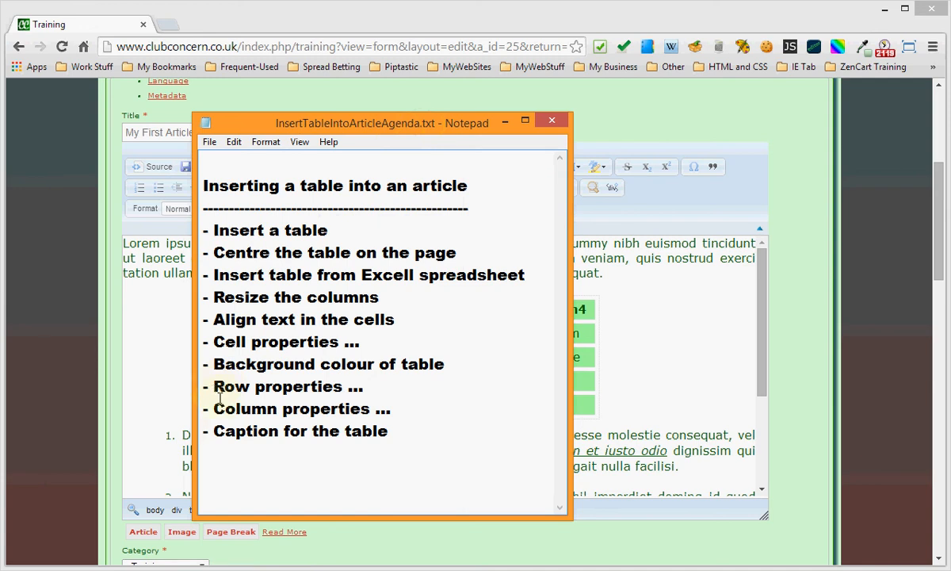
Review the agenda's column properties and table caption items, and switch back to the article editor in Chrome.
left_click_drag(393, 410, 201, 411)
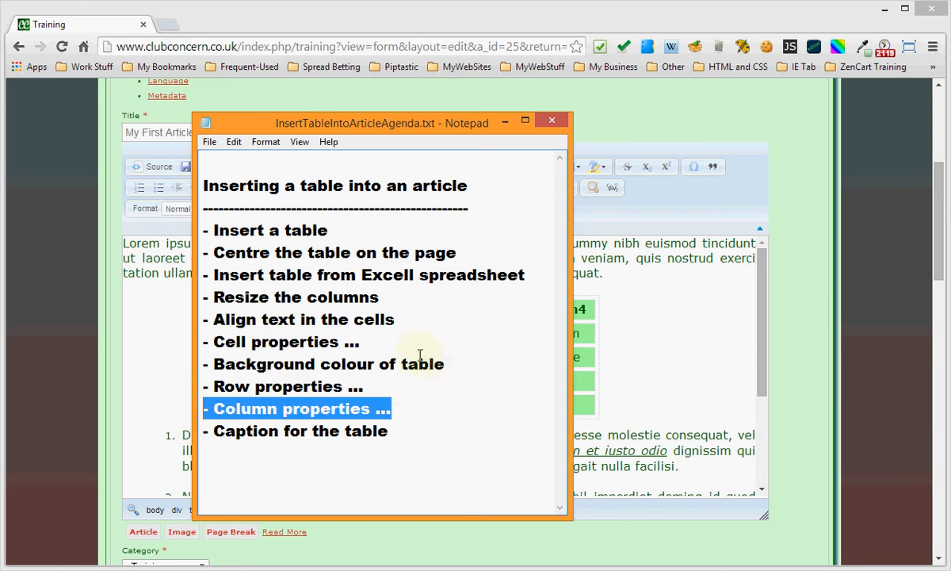
left_click_drag(213, 431, 393, 430)
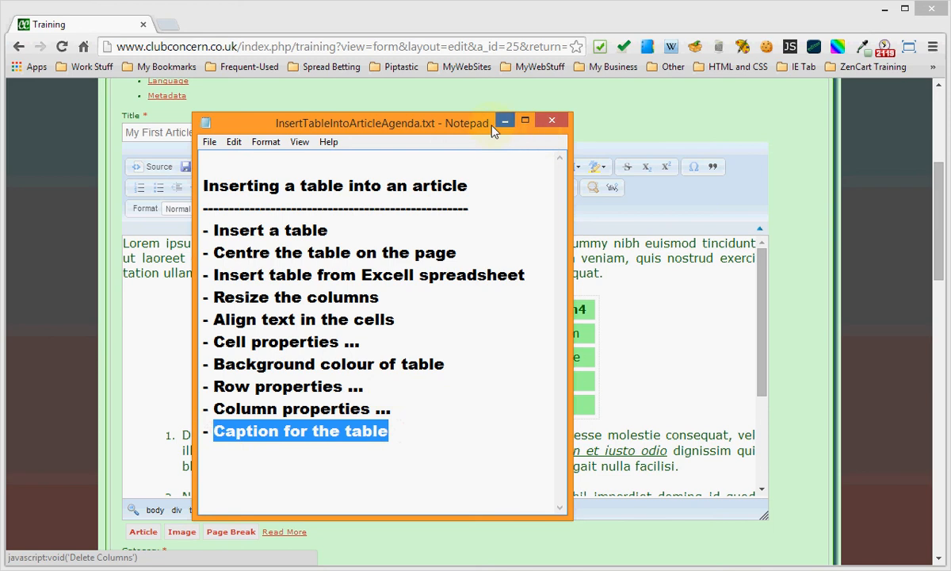
left_click_drag(467, 127, 0, 131)
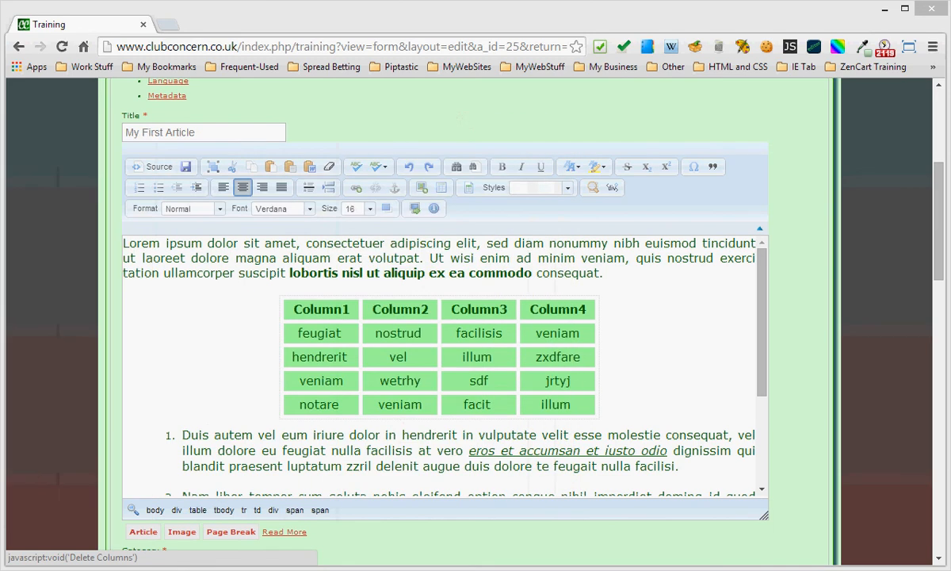
Add the caption "My Table" to the article's table through its table properties.
right_click(351, 309)
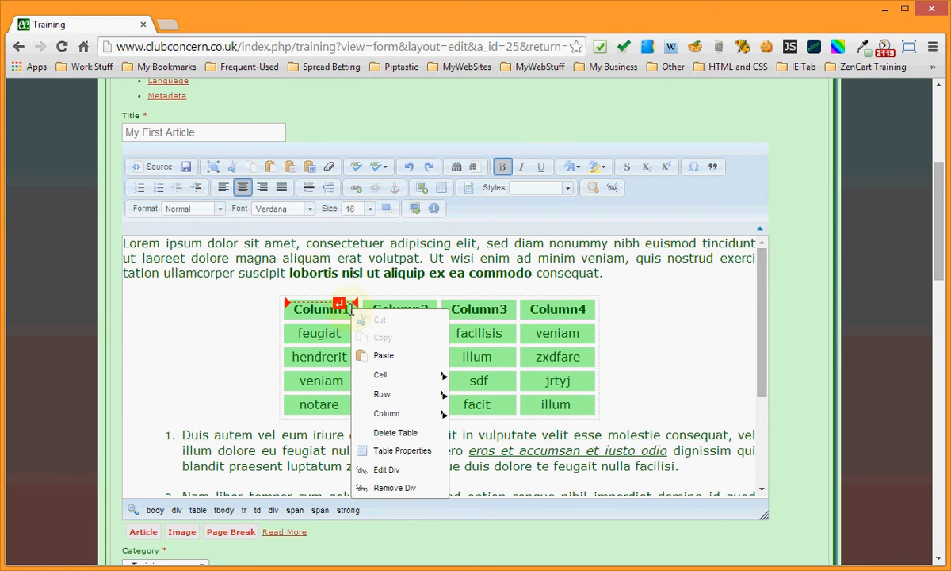
left_click(386, 453)
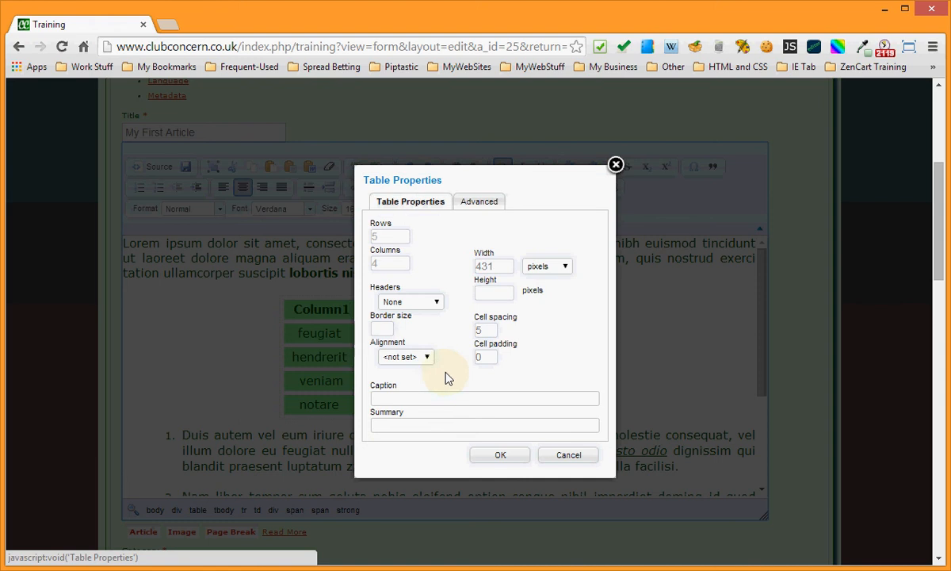
left_click(401, 400)
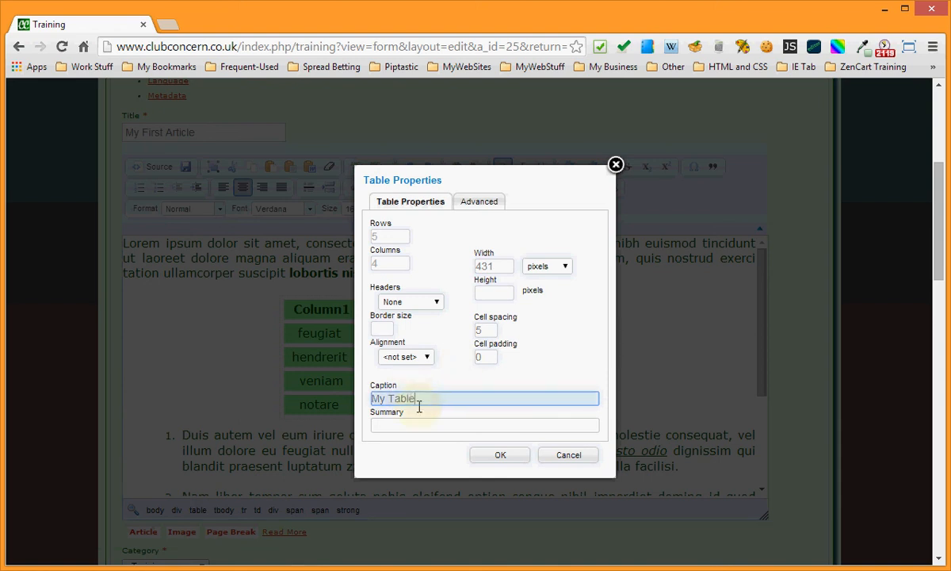
left_click(508, 461)
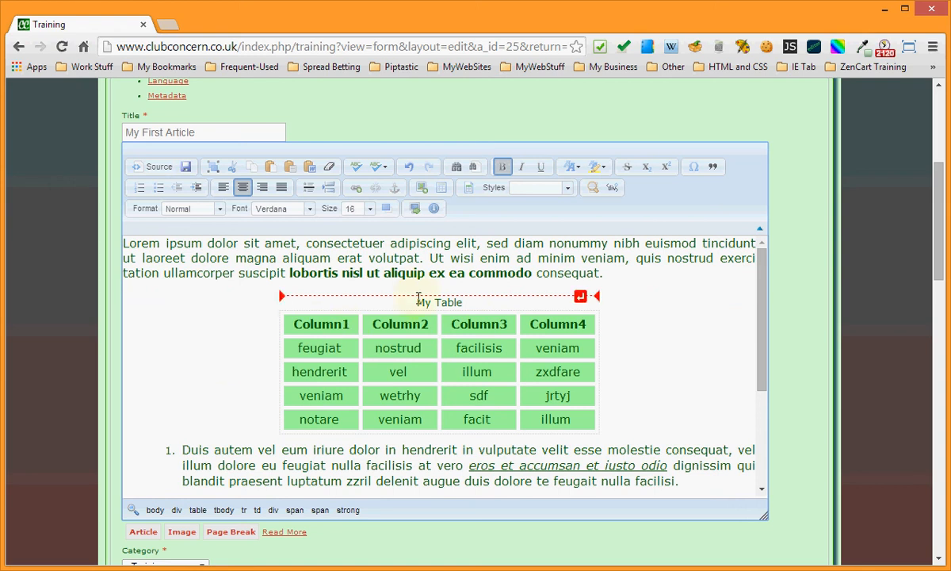
Make the "My Table" caption bold and set its font size to 20.
left_click_drag(415, 302, 476, 302)
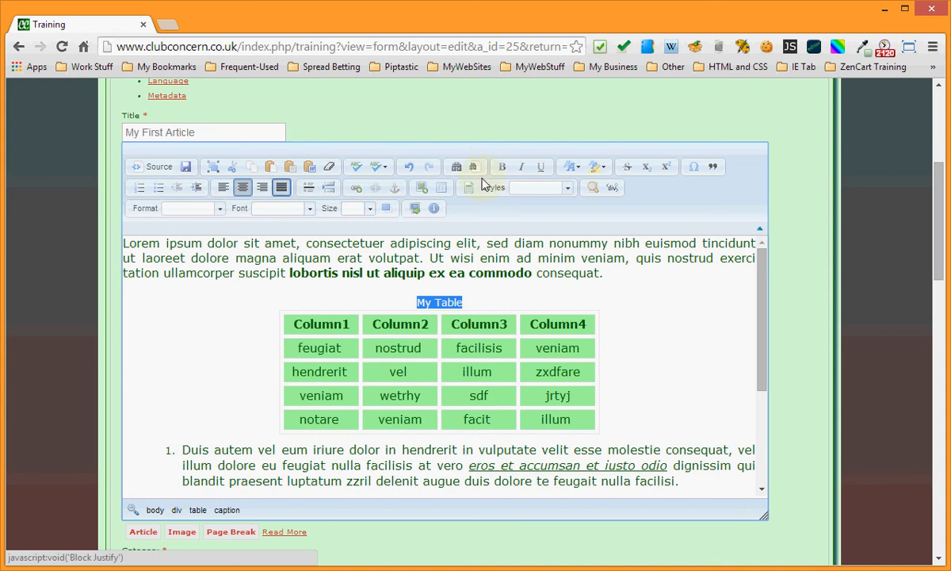
left_click(502, 169)
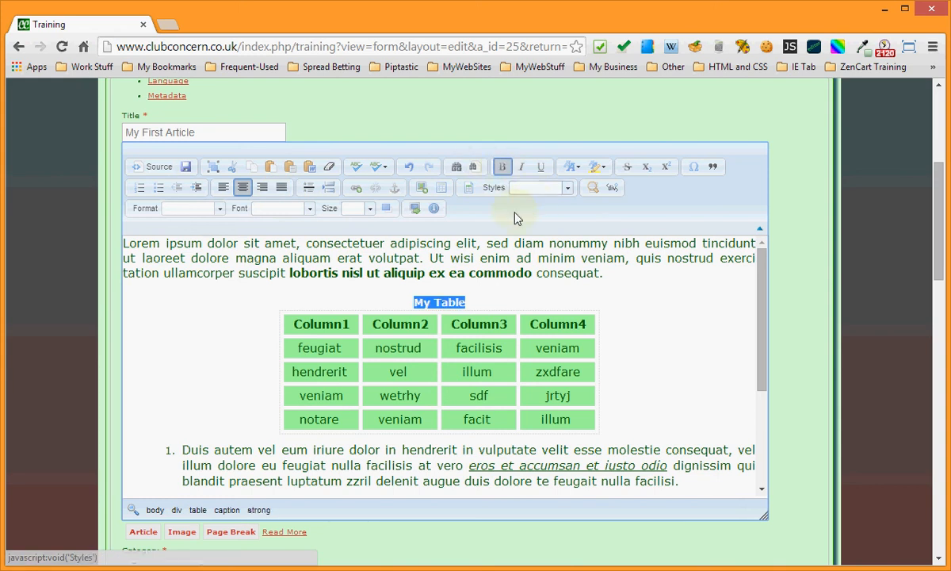
left_click(370, 208)
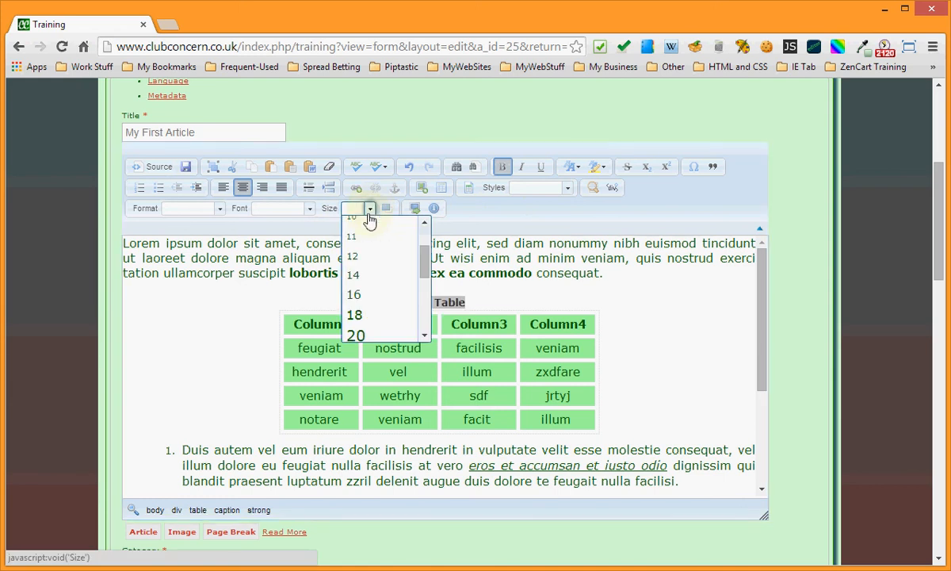
left_click(357, 334)
left_click(662, 339)
left_click(209, 331)
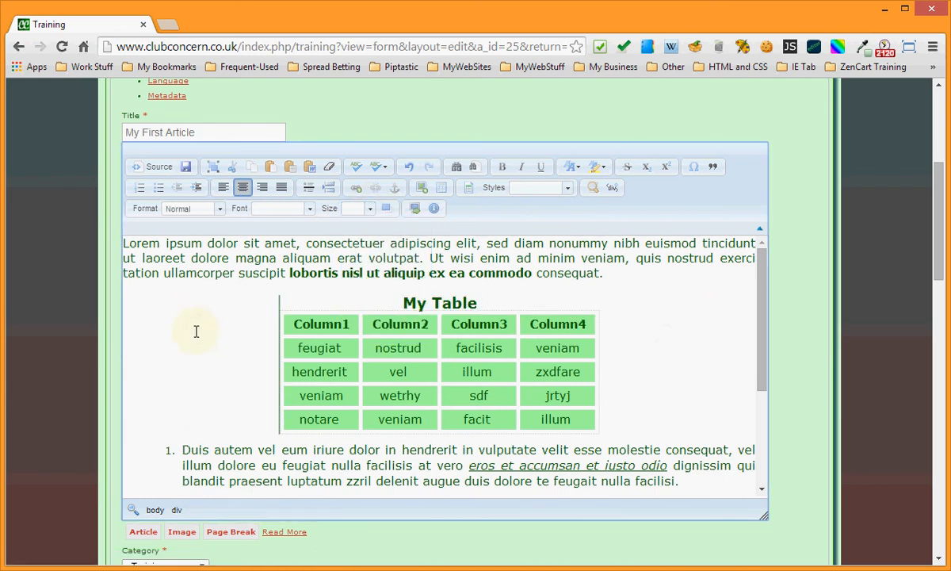